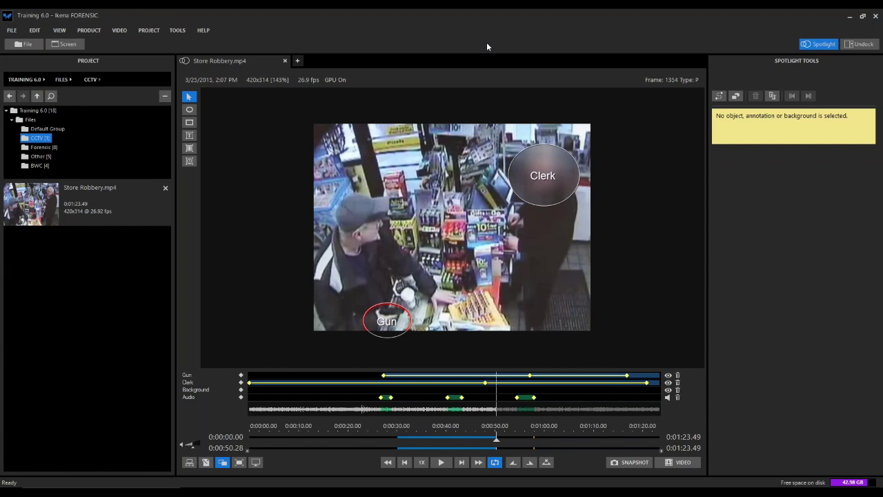
Step: Remove the Gun and Clerk objects and all audio keyframes from Store Robbery.mp4
click(677, 374)
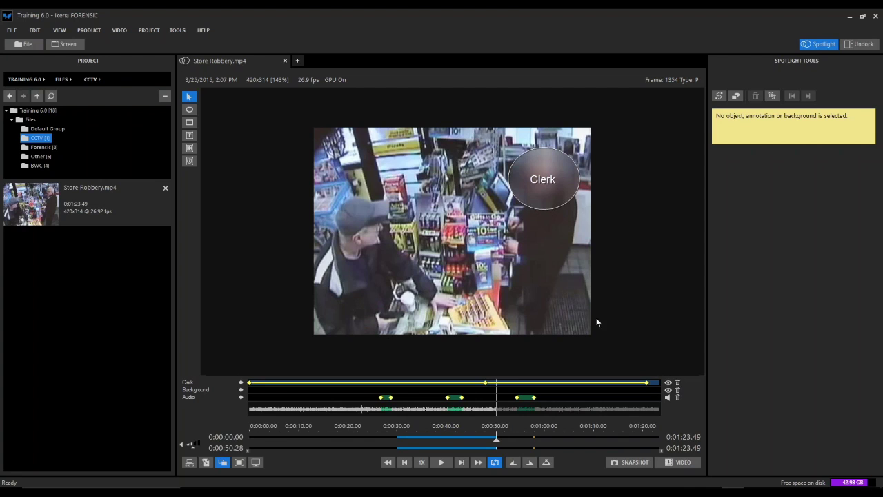
click(678, 383)
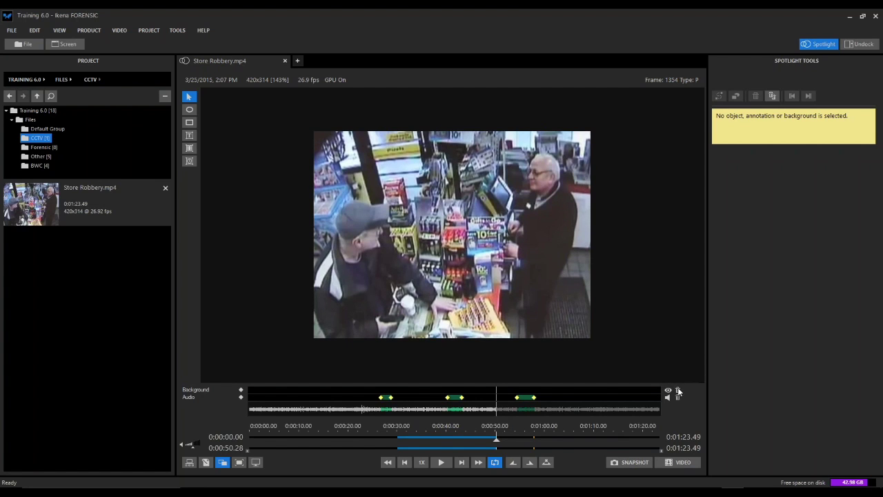
click(677, 398)
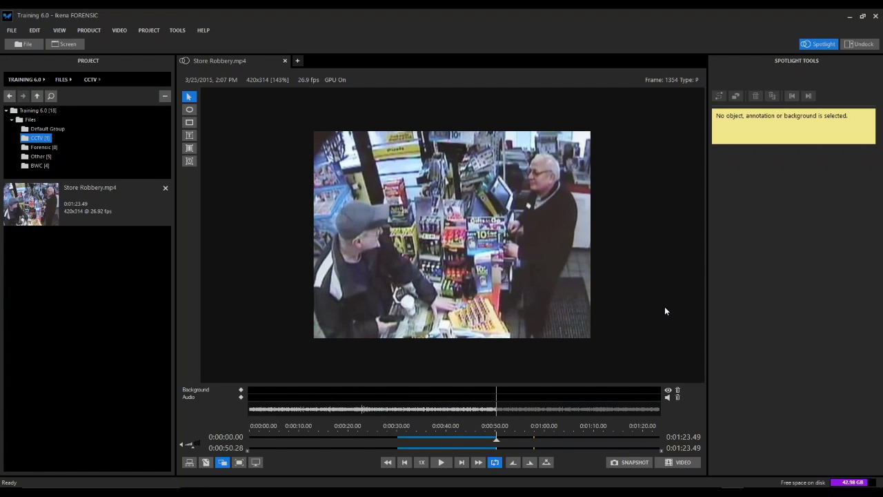
Step: Clear the marked playback range and return the video to its first frame
click(530, 461)
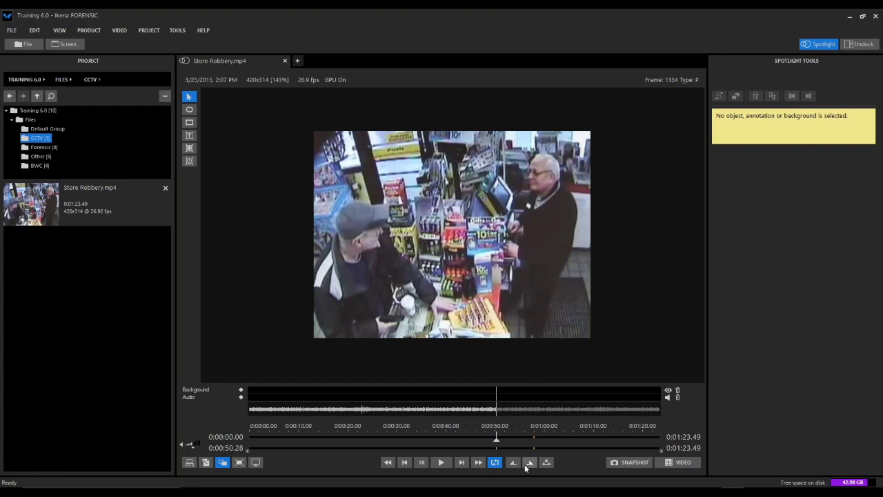
click(387, 462)
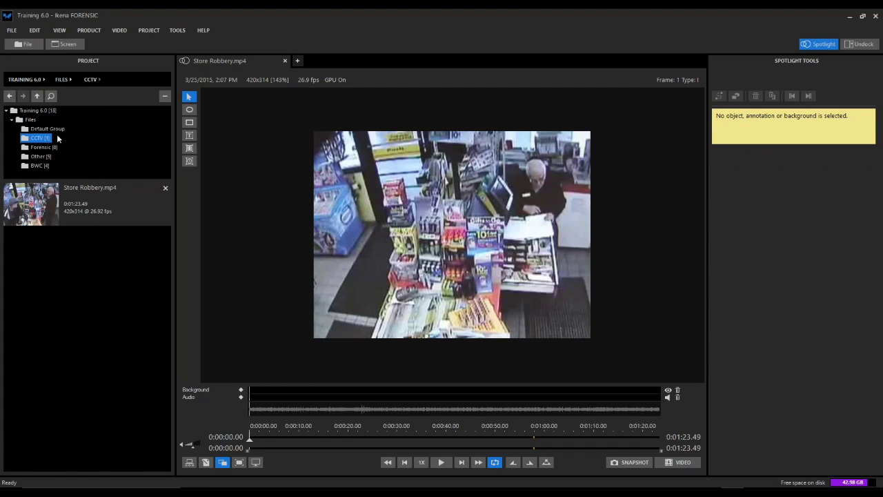
Step: Browse the videos in the Forensic, Other, BWC and CCTV groups, ending on the Forensic group
click(50, 149)
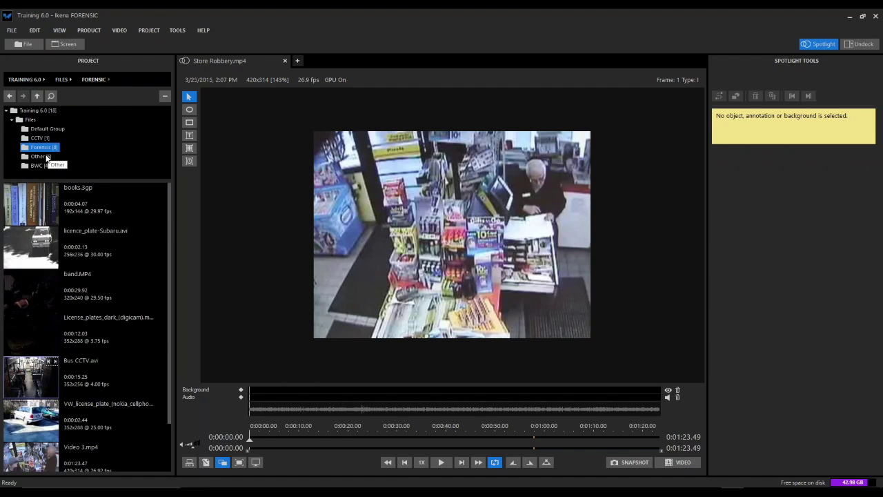
click(46, 156)
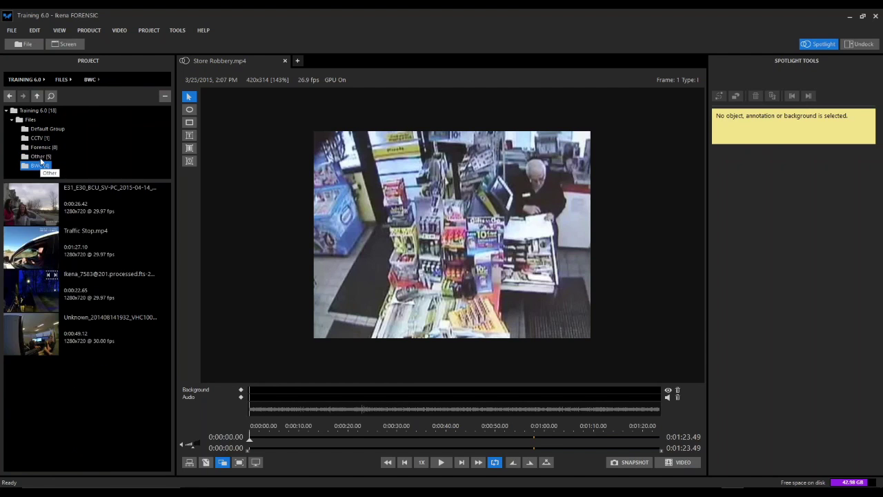
click(43, 148)
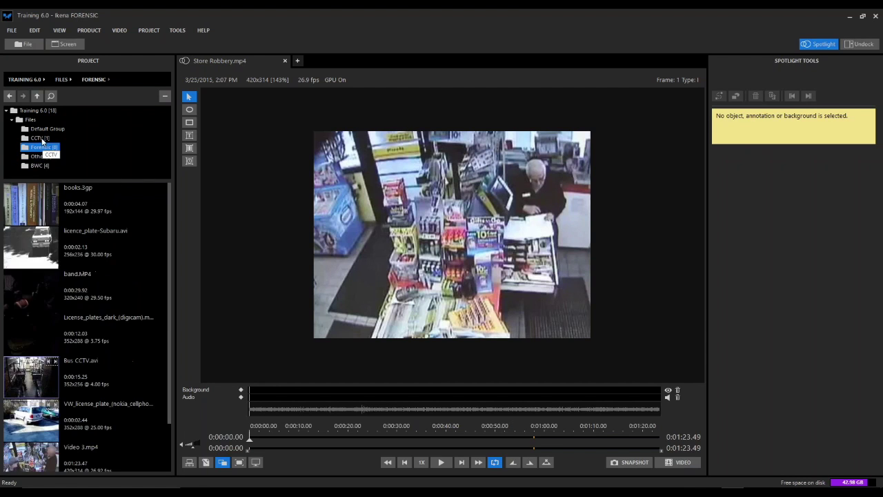
click(42, 139)
click(43, 148)
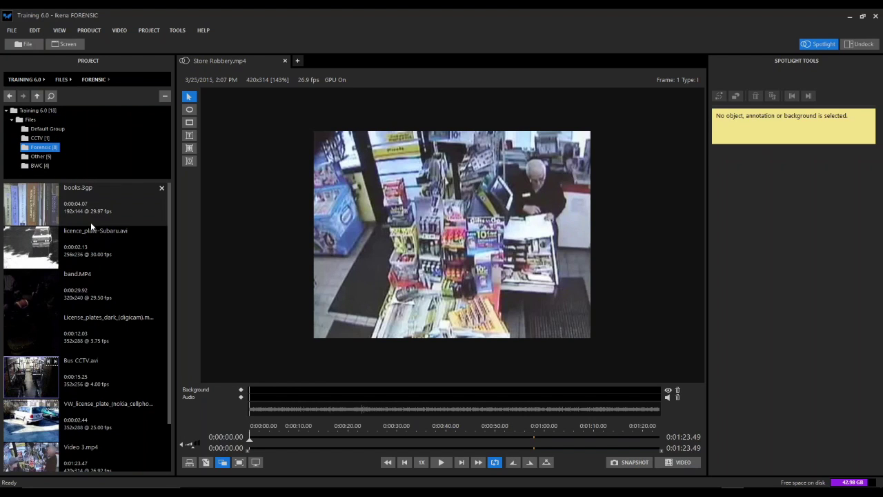
Step: Rearrange books.3gp, licence_plate-Subaru.avi and band.MP4 within the Forensic group's video list
drag(93, 300, 112, 201)
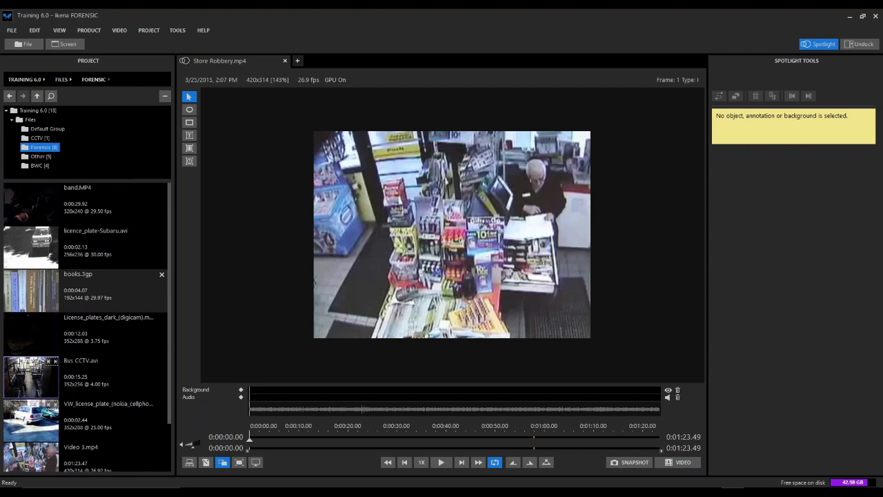
drag(97, 293, 103, 187)
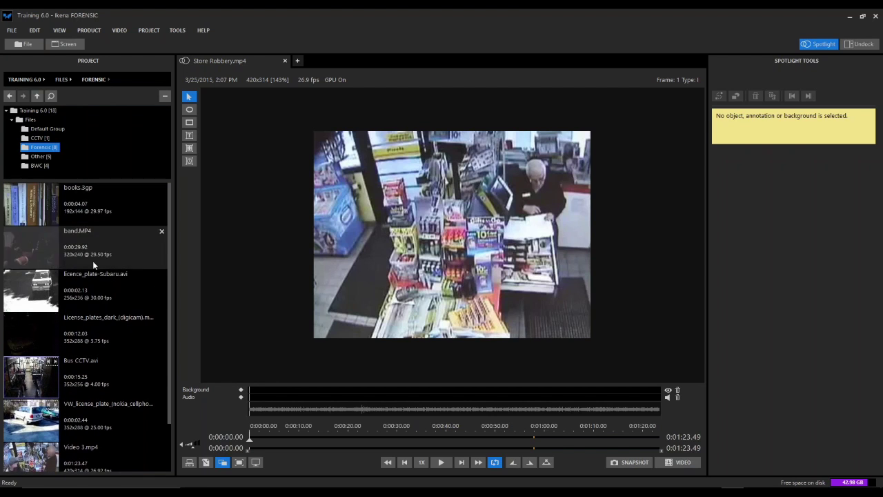
drag(97, 283, 100, 231)
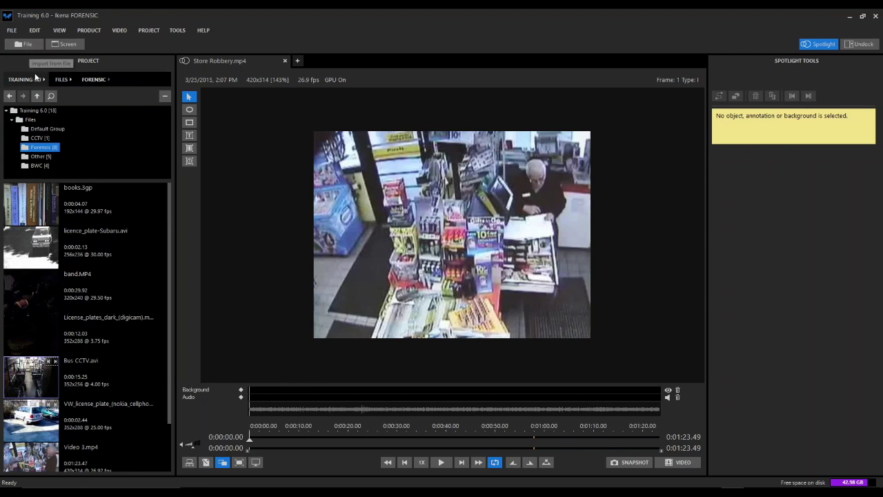
Step: Import Overpass.mp4 from the Forensic Videos folder on drive D into the CCTV group
click(41, 138)
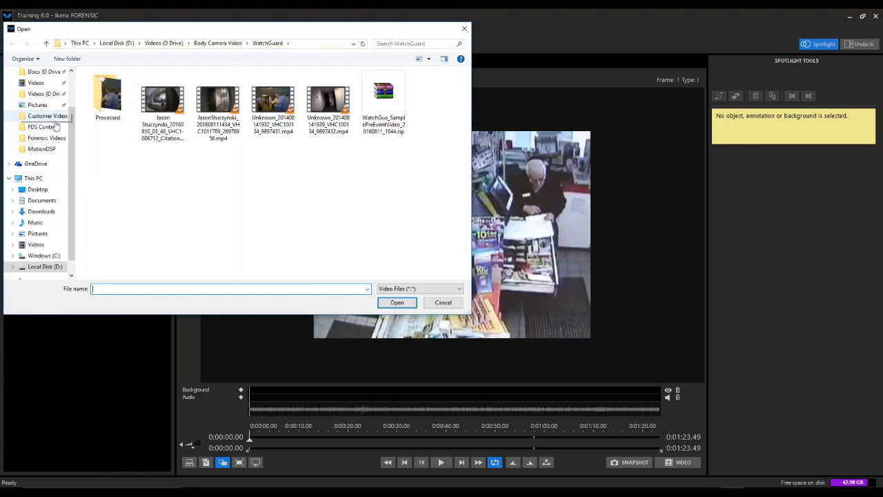
click(164, 43)
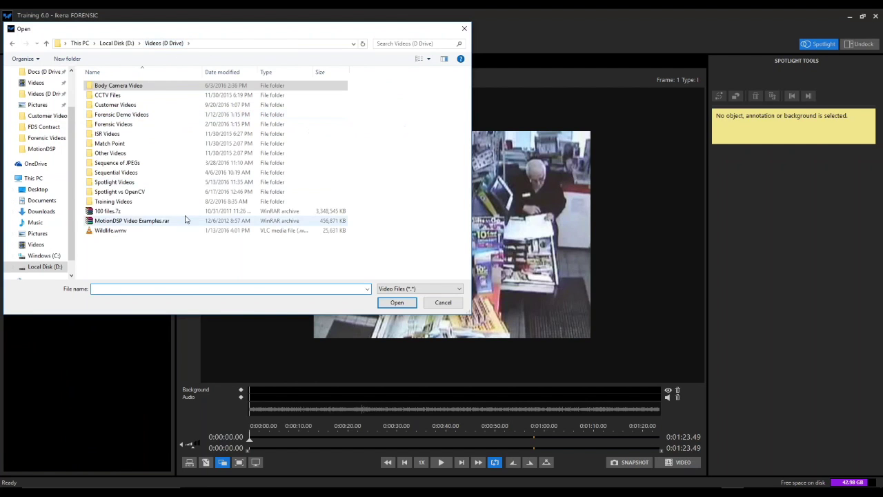
click(133, 126)
double_click(132, 125)
click(312, 210)
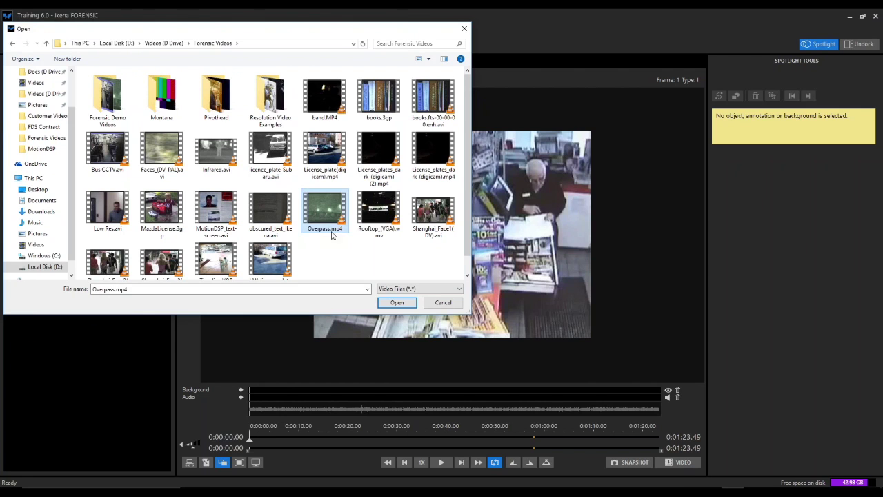
click(395, 307)
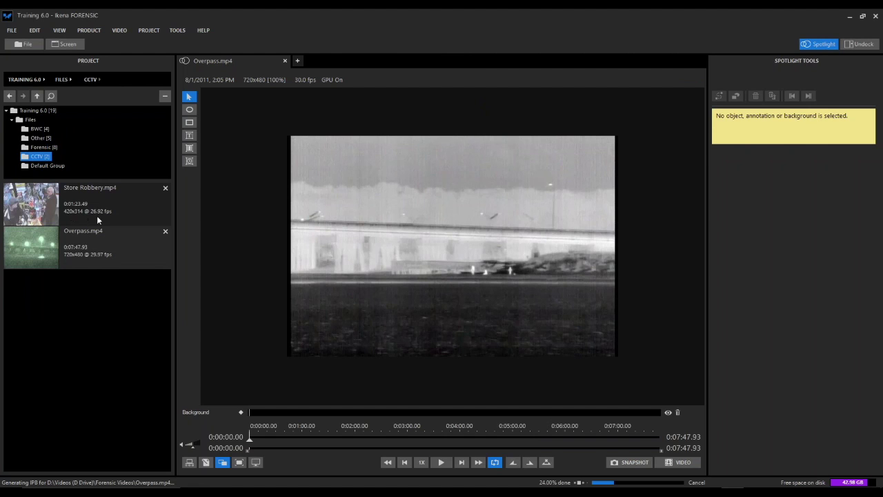
Step: Reopen Store Robbery.mp4 and fit its picture to the viewer
double_click(138, 207)
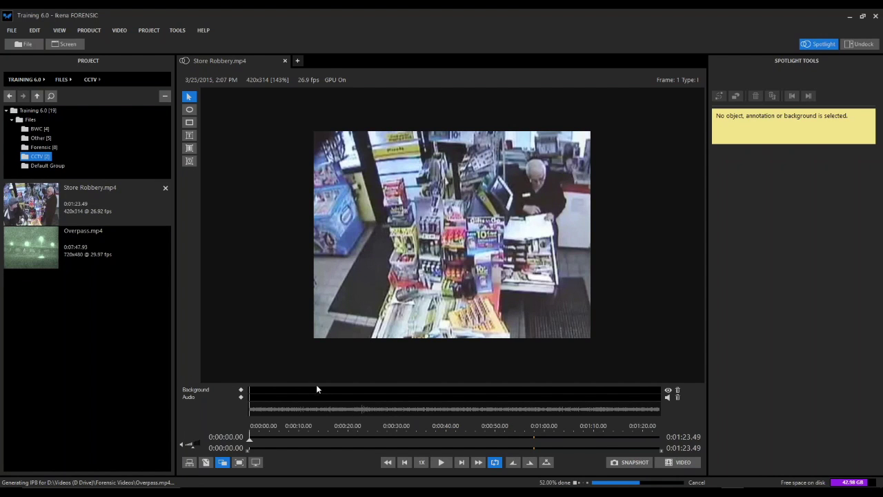
click(238, 462)
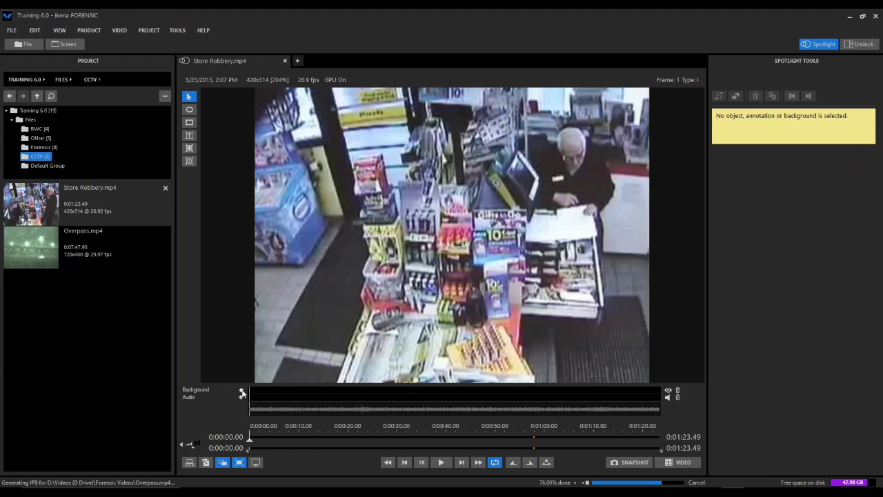
Step: Add a background keyframe at the start of the clip and try the blur, pixelate and darken fill types
click(241, 392)
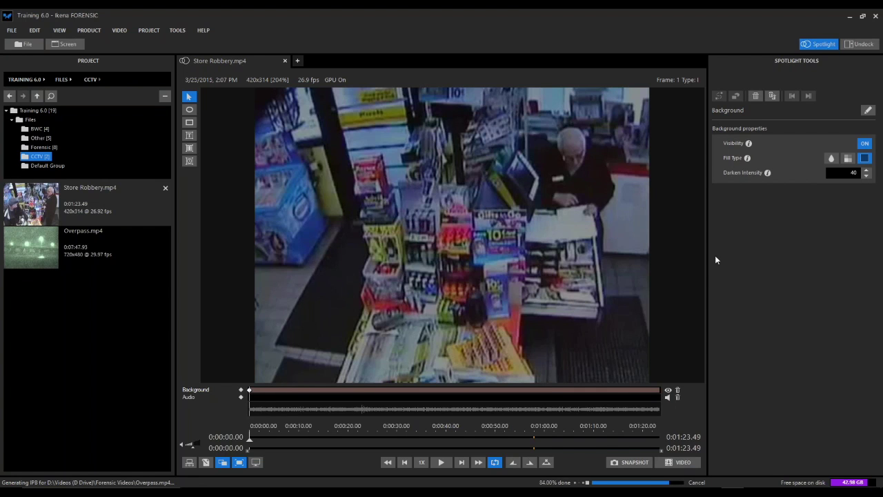
click(831, 158)
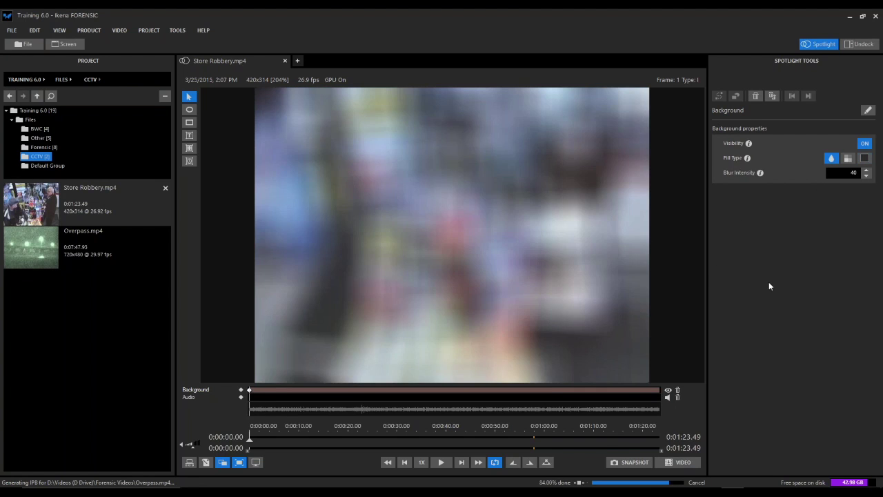
click(849, 158)
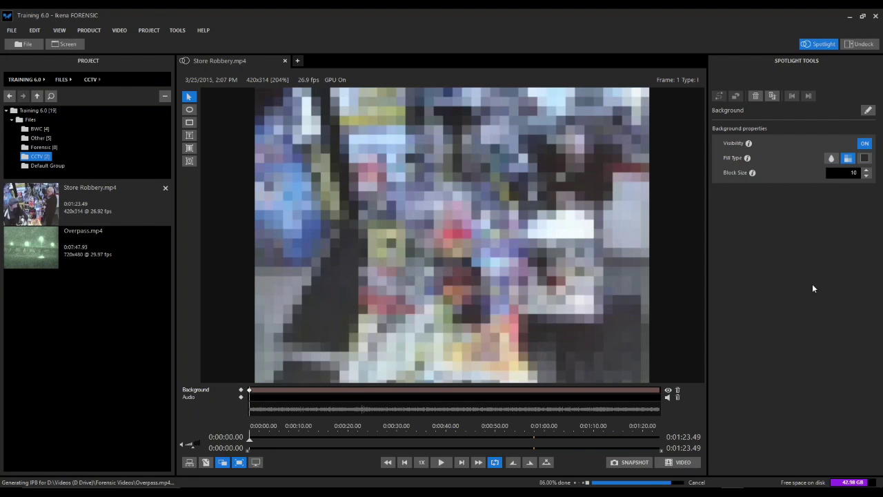
click(866, 158)
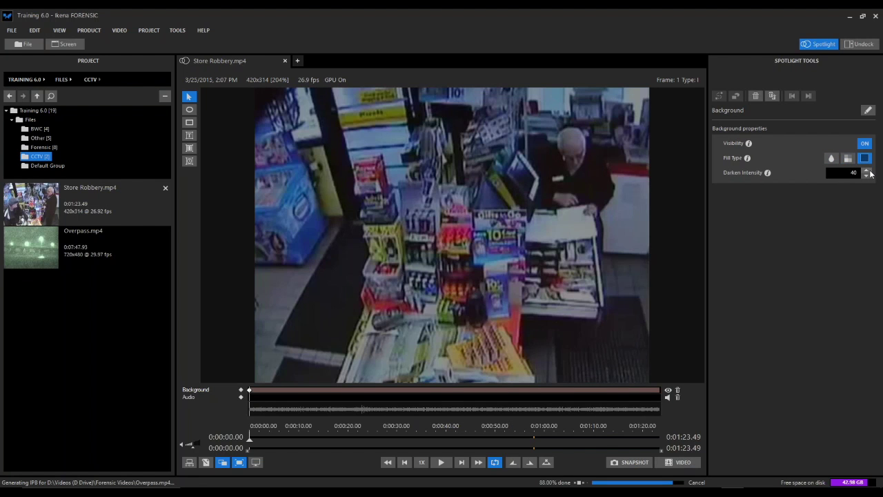
Step: Raise the background's Darken Intensity to 52 and remove the background keyframes
click(869, 171)
click(869, 171)
click(868, 171)
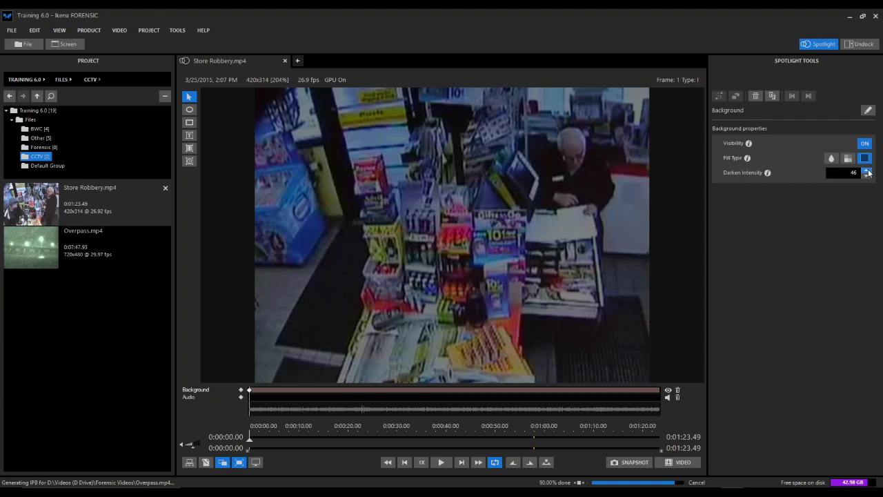
click(869, 172)
click(869, 172)
click(869, 172)
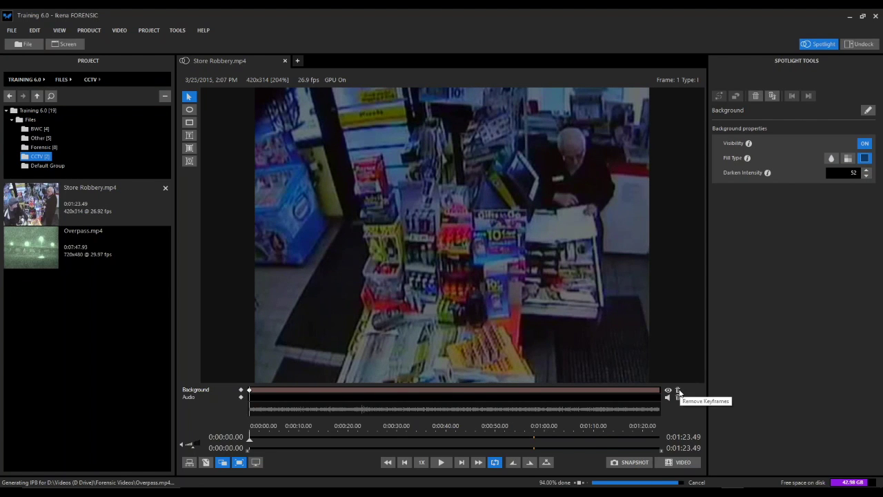
click(678, 391)
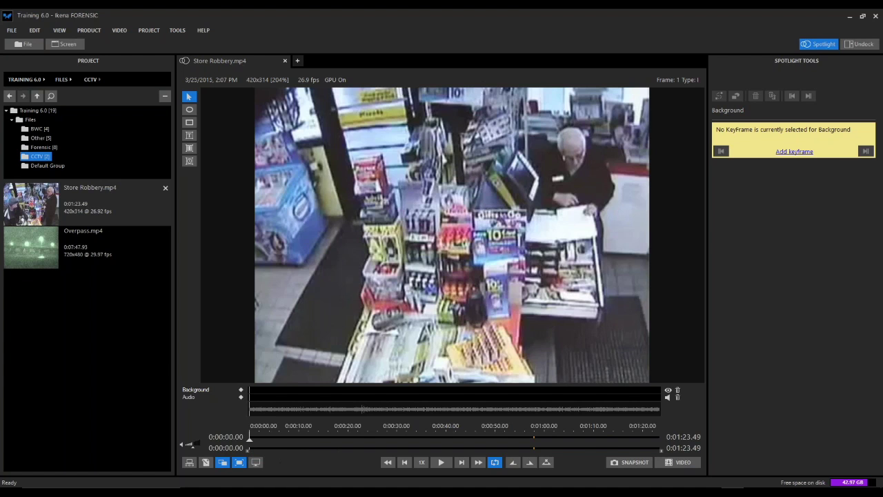
Step: Narrow the visible timeline range to 0:00:36.69–0:00:46.24 and restore it to the full clip length
drag(247, 455, 387, 456)
drag(656, 453, 509, 454)
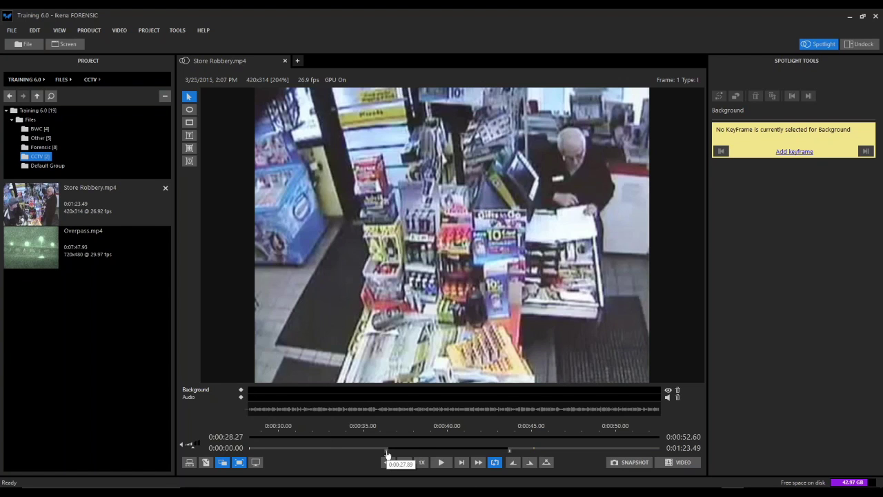
drag(387, 453, 428, 453)
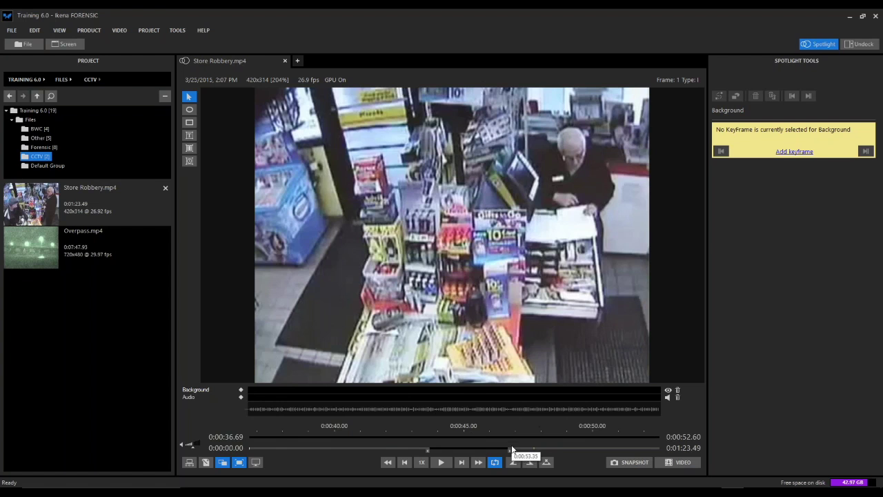
drag(509, 449, 478, 449)
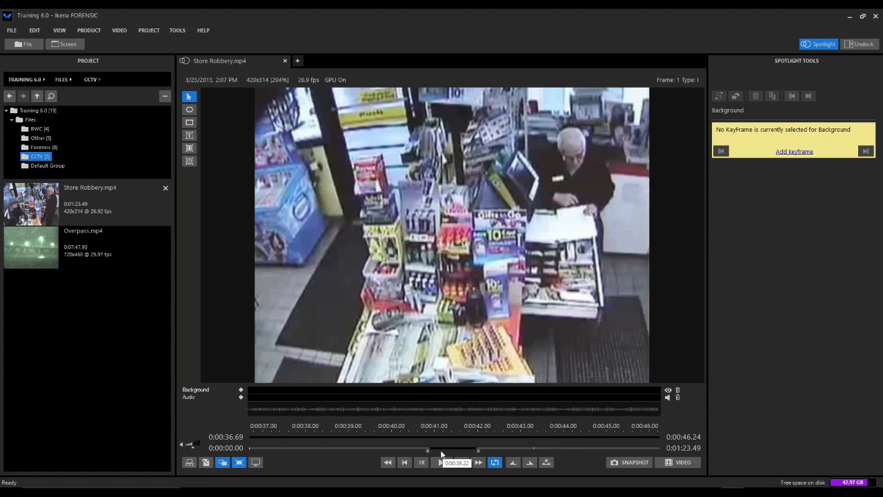
drag(429, 455, 243, 456)
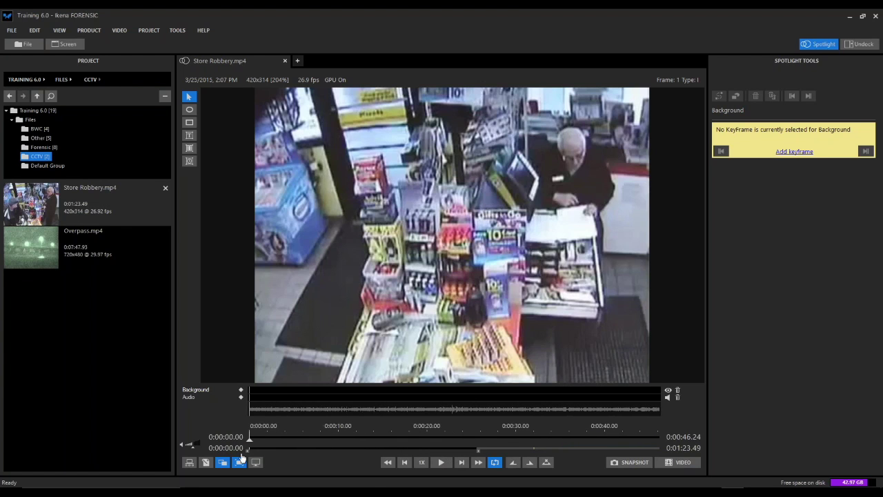
drag(481, 452, 669, 465)
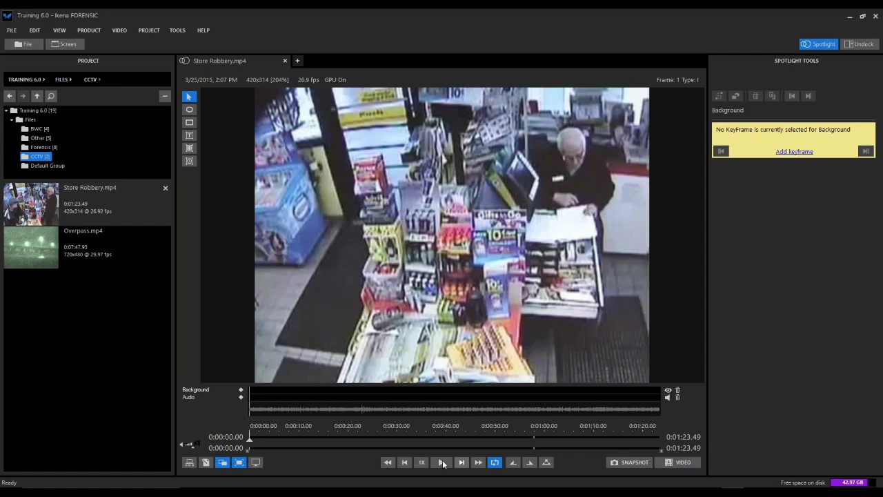
Step: Play and pause the opening seconds of the clip, and jump ahead to 0:00:45.90
click(442, 463)
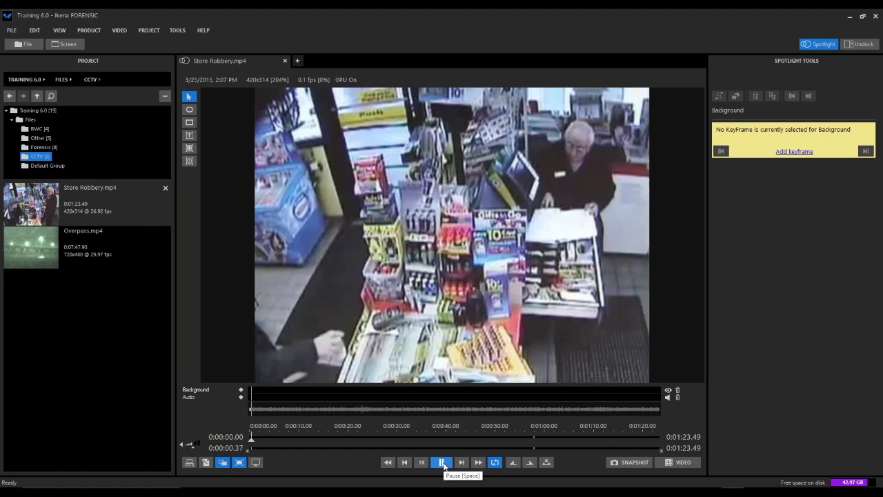
click(441, 462)
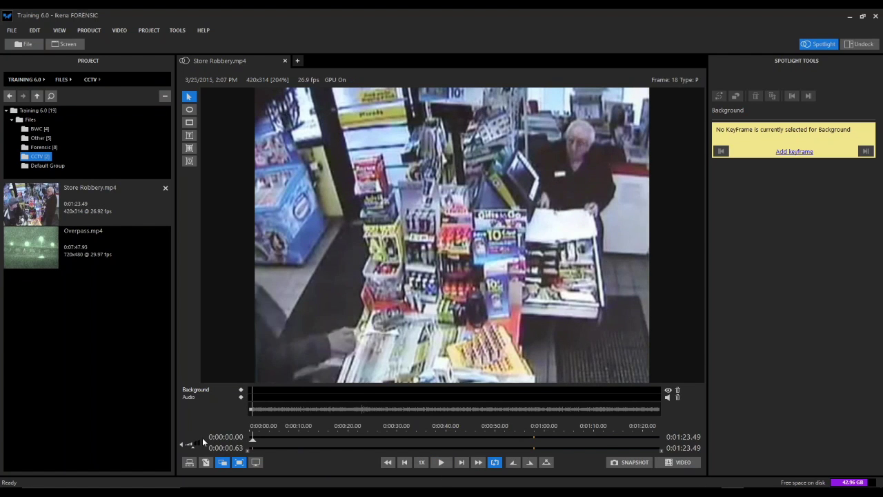
click(442, 462)
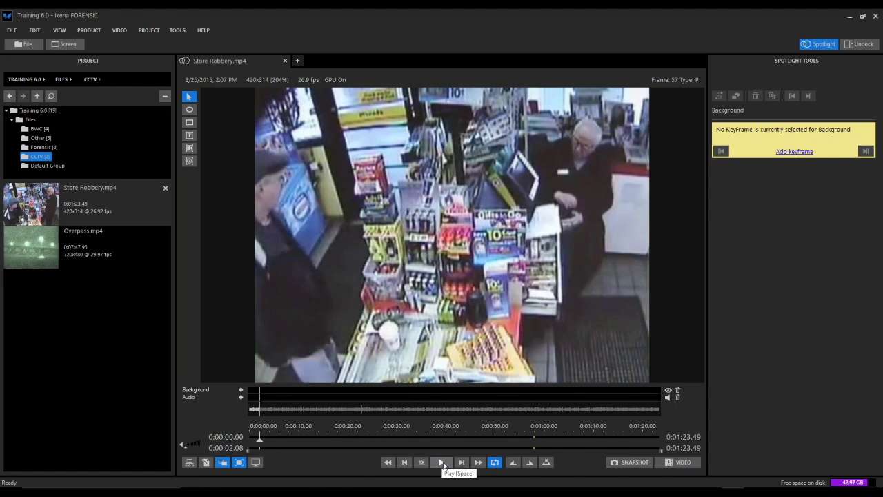
click(422, 462)
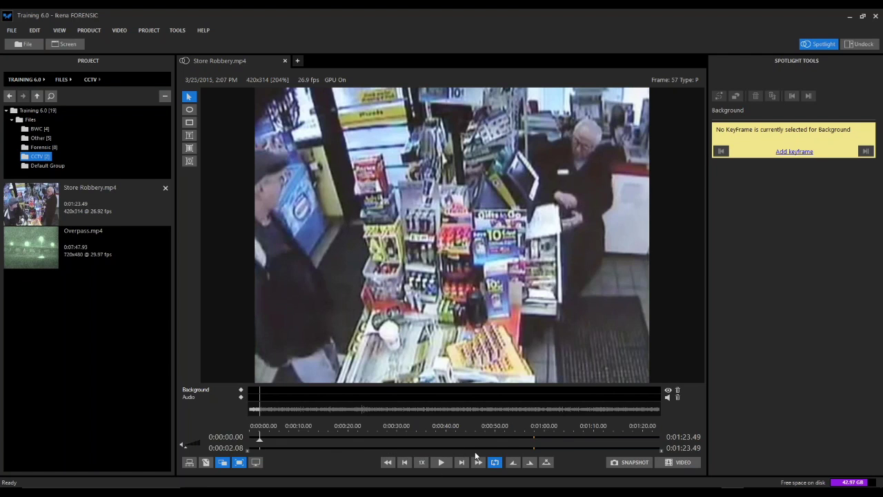
click(477, 460)
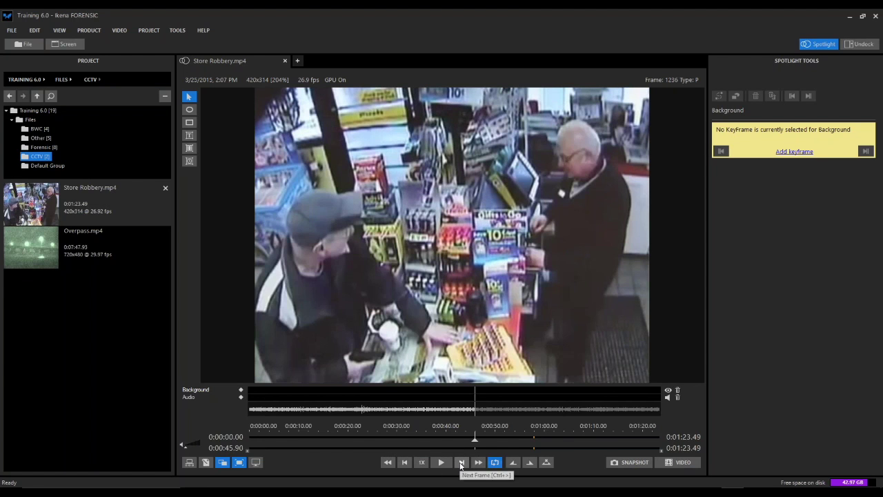
Step: Step forward and back through single frames near 0:00:45.90, and jump to the start and the end of the clip
click(461, 463)
click(461, 462)
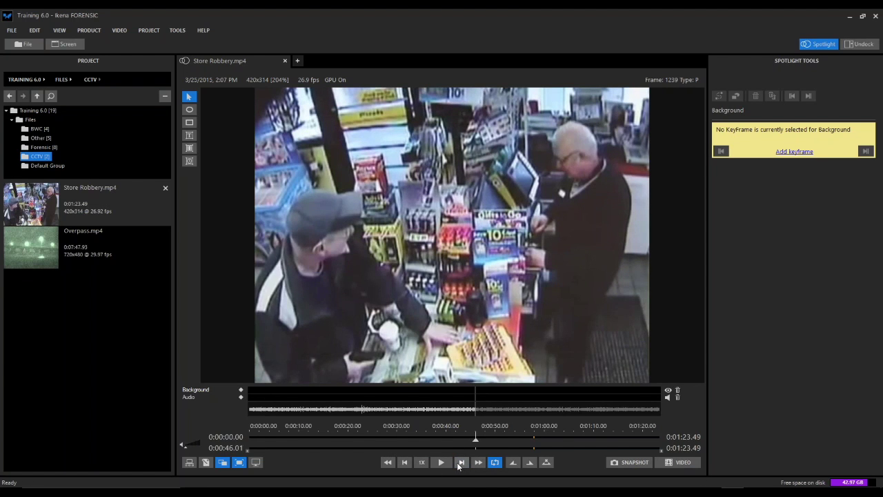
click(405, 462)
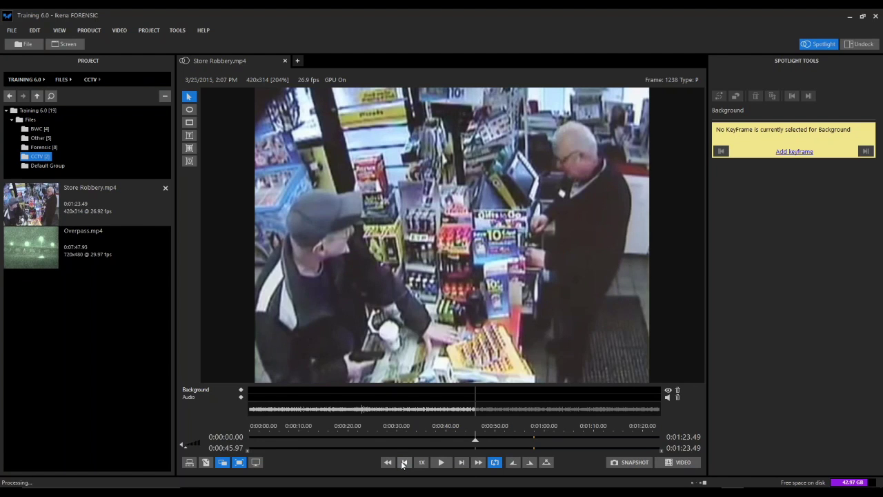
click(404, 463)
click(388, 462)
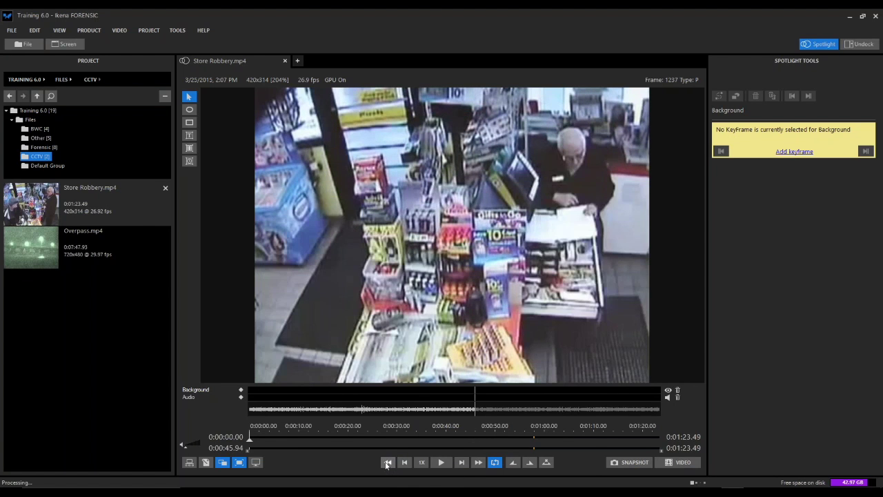
click(478, 462)
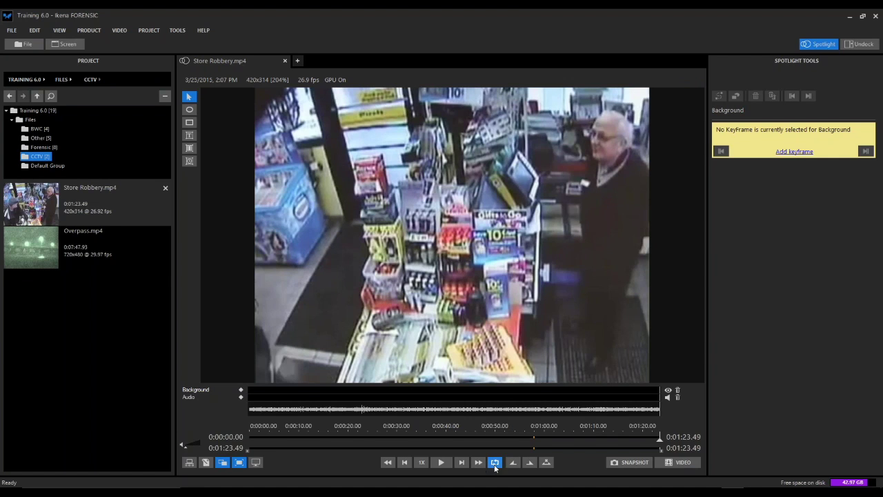
Step: Play the clip with looping on, skip close to its end to let it wrap around, and pause
click(494, 463)
click(442, 462)
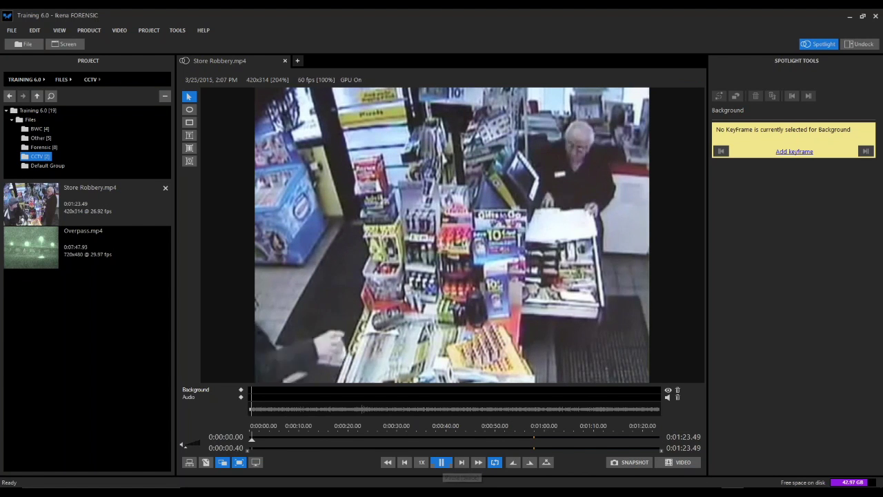
click(640, 439)
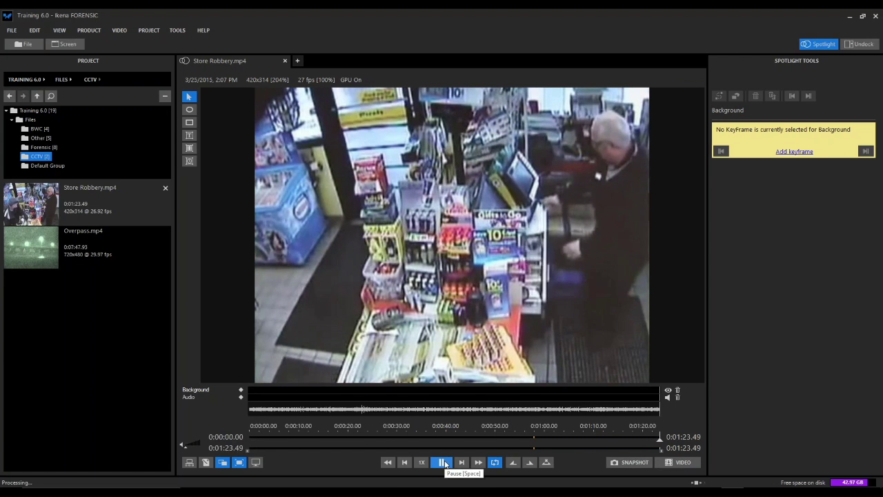
click(444, 463)
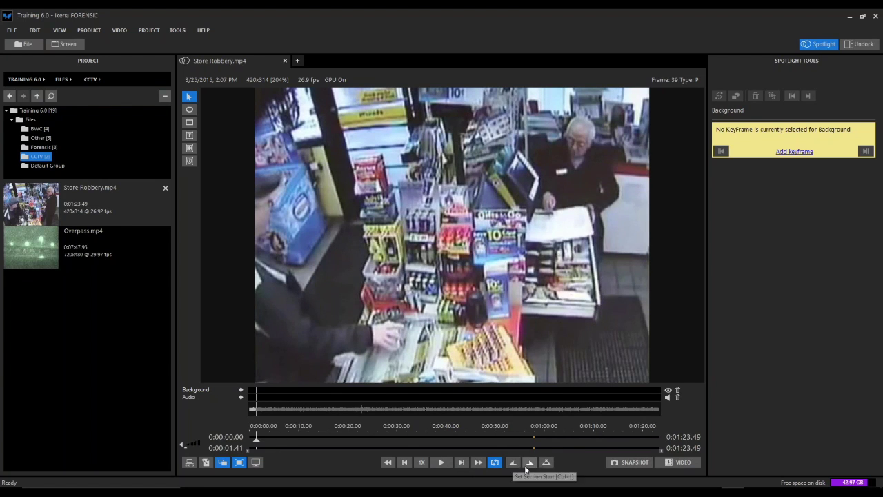
Step: Mark a playback section from 0:00:19.84 to 0:00:39.99
click(347, 437)
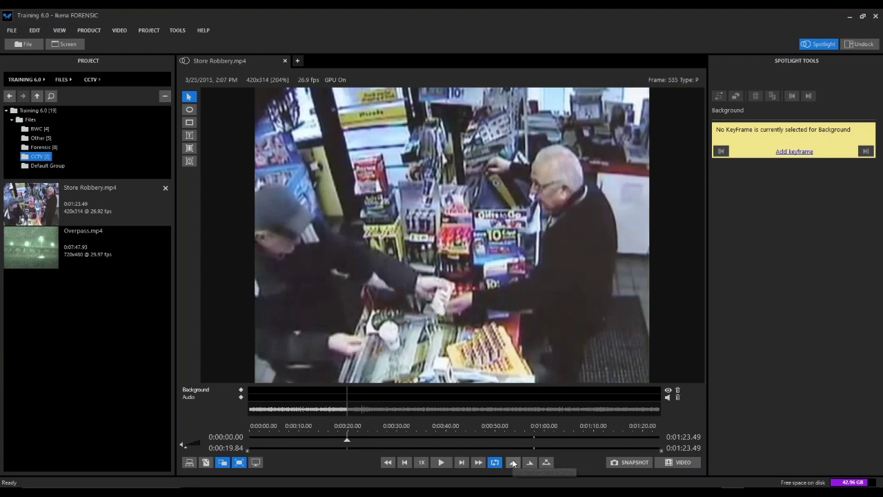
click(355, 438)
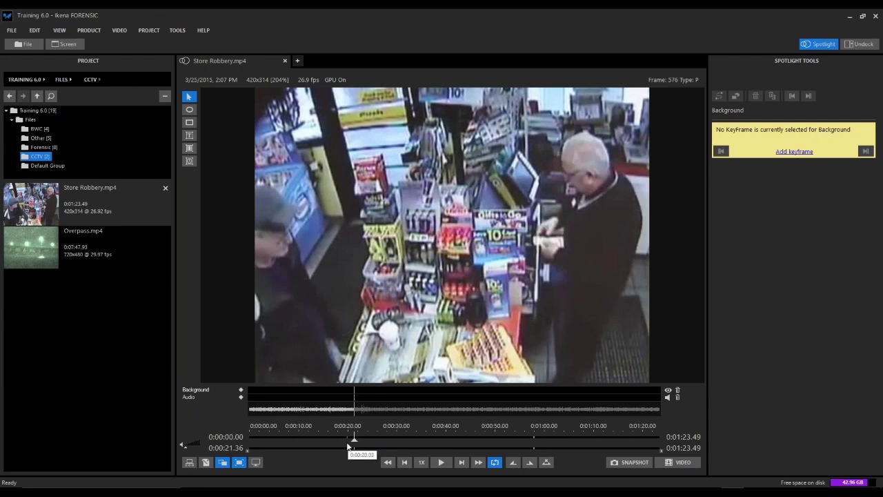
click(445, 439)
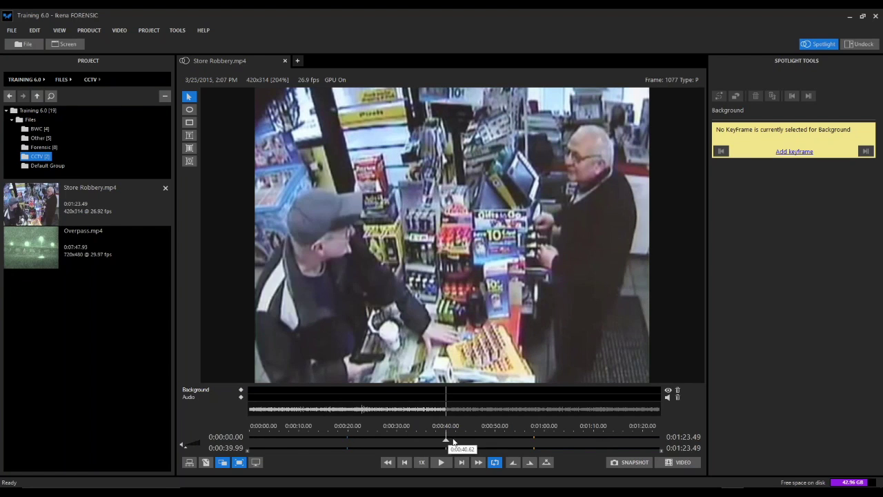
click(530, 464)
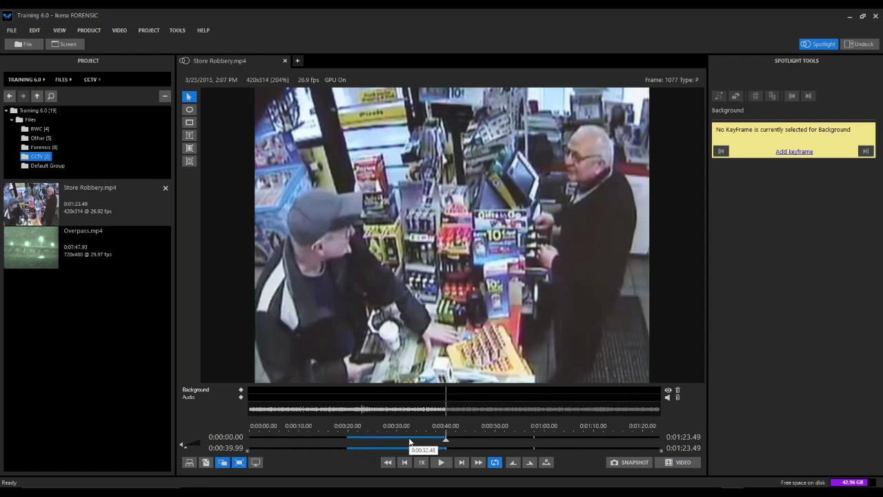
Step: Loop playback within the marked section, pause it by advancing a frame, and return to the section's start
click(435, 449)
click(435, 449)
click(442, 464)
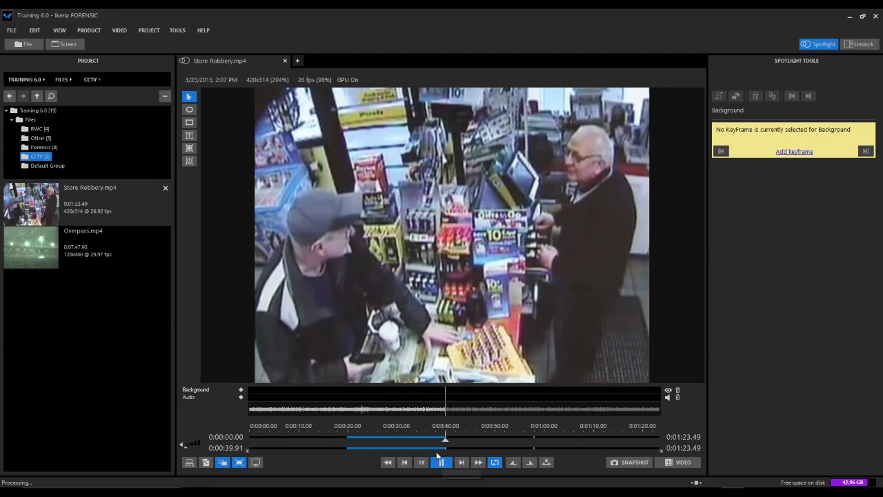
click(347, 448)
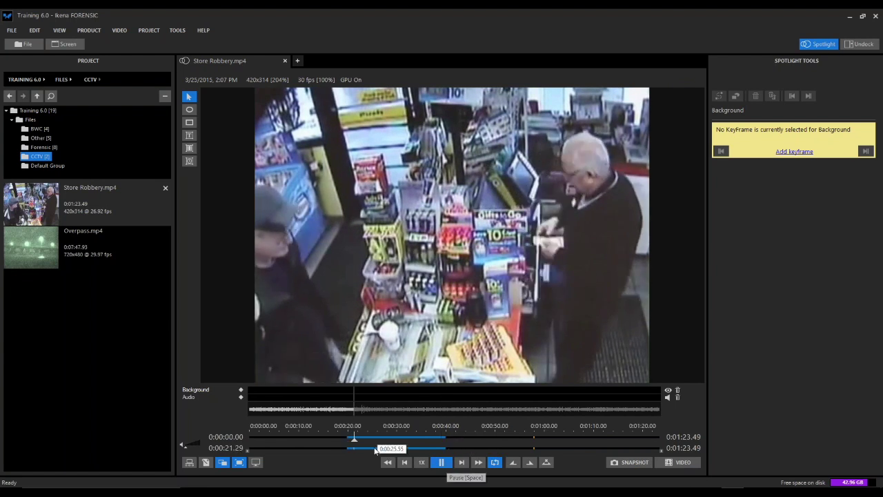
click(463, 463)
click(478, 463)
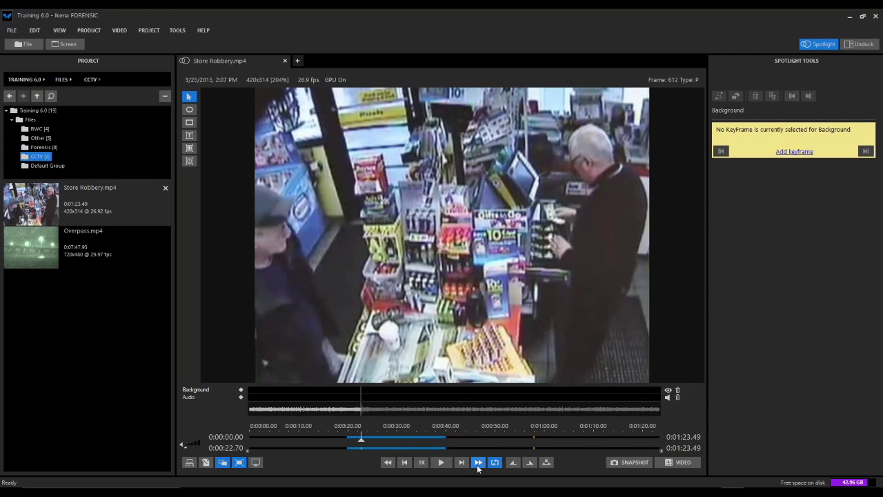
click(388, 463)
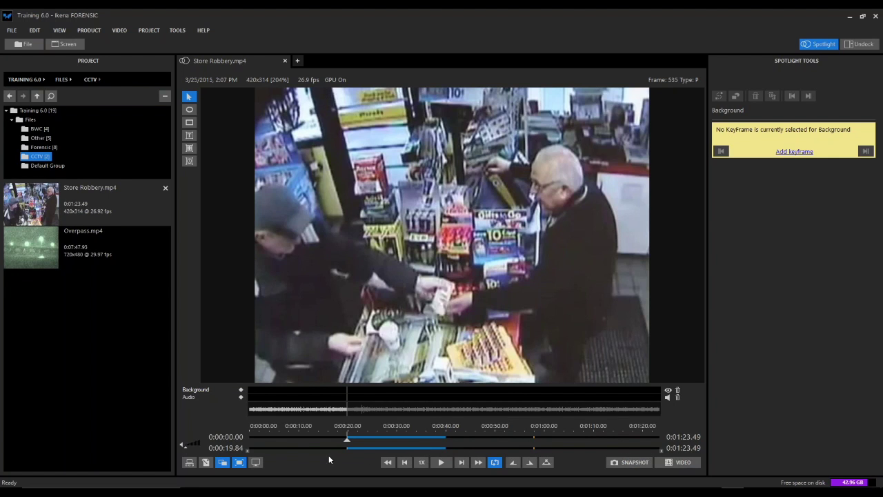
Step: Zoom the timeline to 0:00:17.03–0:00:41.56 around the marked section and restore it to the full clip length
drag(248, 452, 332, 458)
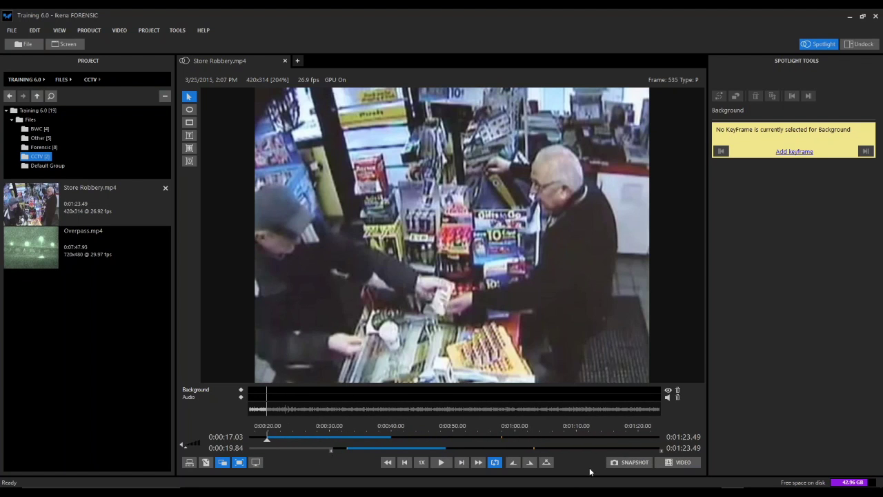
drag(660, 450, 456, 458)
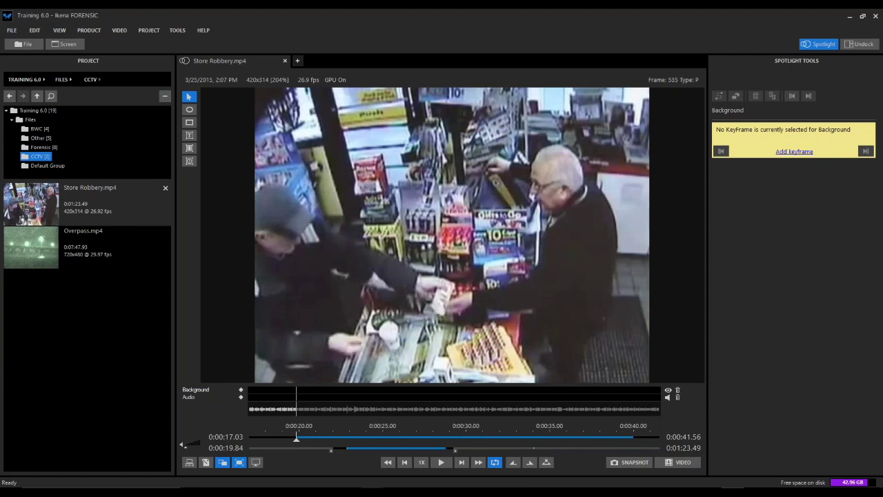
drag(331, 450, 247, 450)
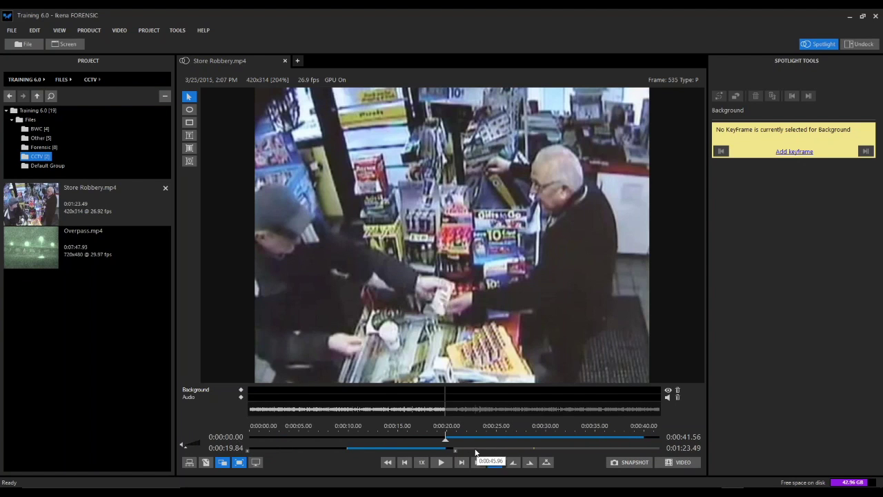
drag(456, 450, 670, 445)
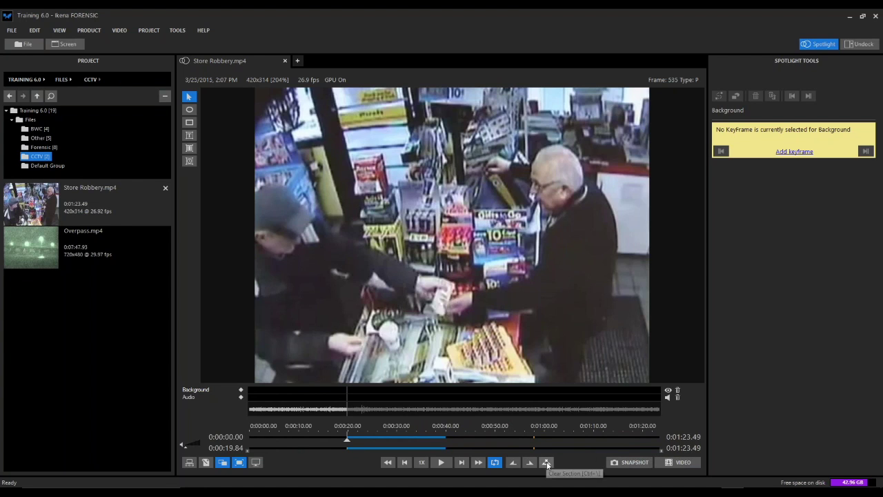
Step: Replace the marked section with one ending at 0:01:01.14, and clear that section too
click(549, 462)
click(423, 438)
click(514, 462)
click(549, 437)
click(530, 462)
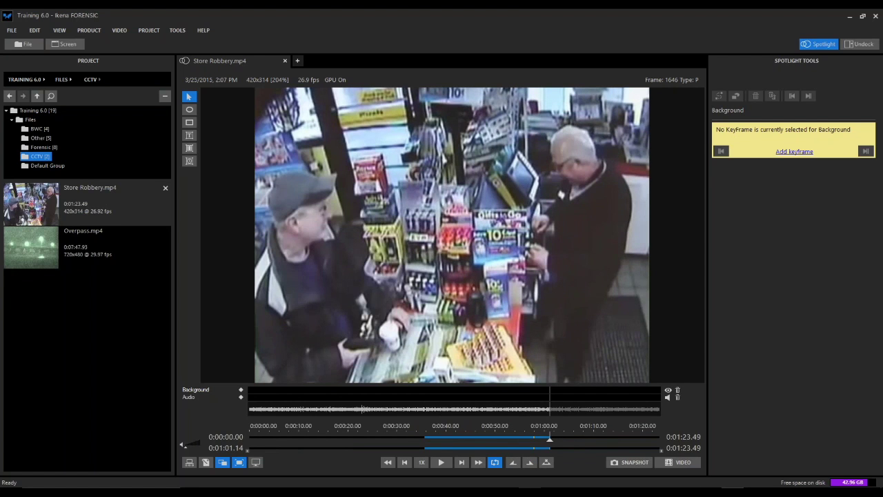
click(546, 462)
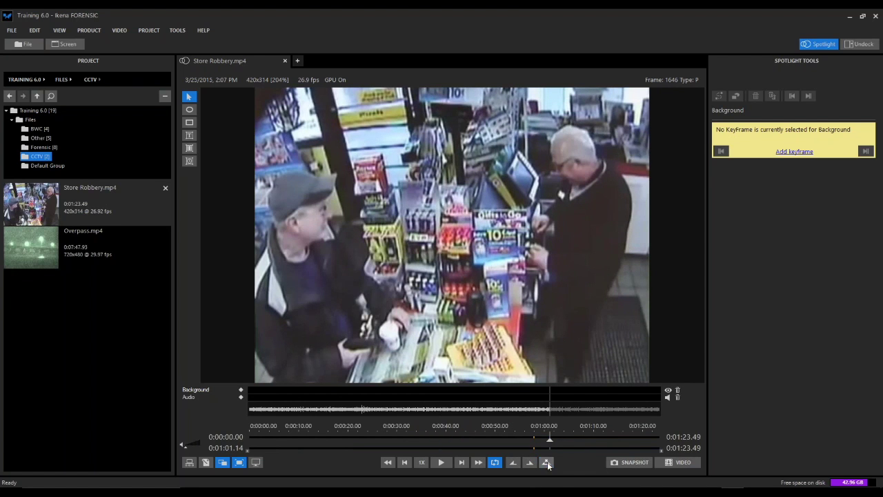
Step: Return to the clip's start and remove its two product videos and the snapshot, moving the files to the Recycle Bin
click(387, 463)
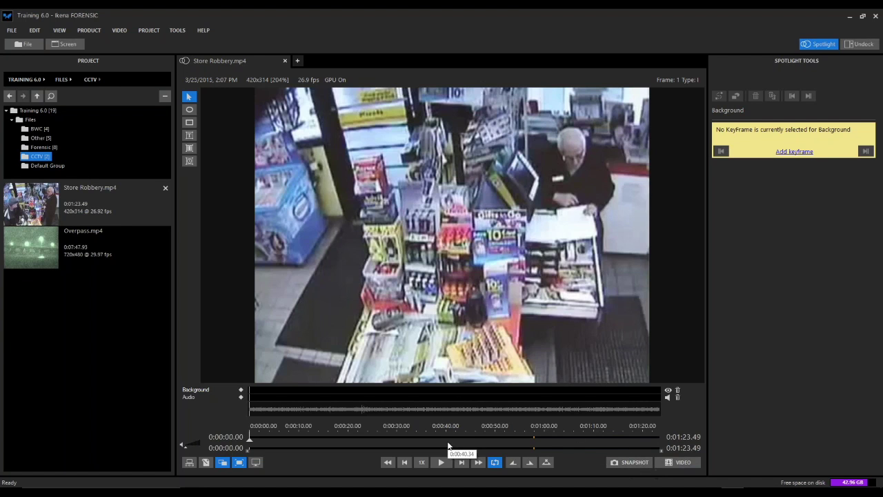
click(189, 462)
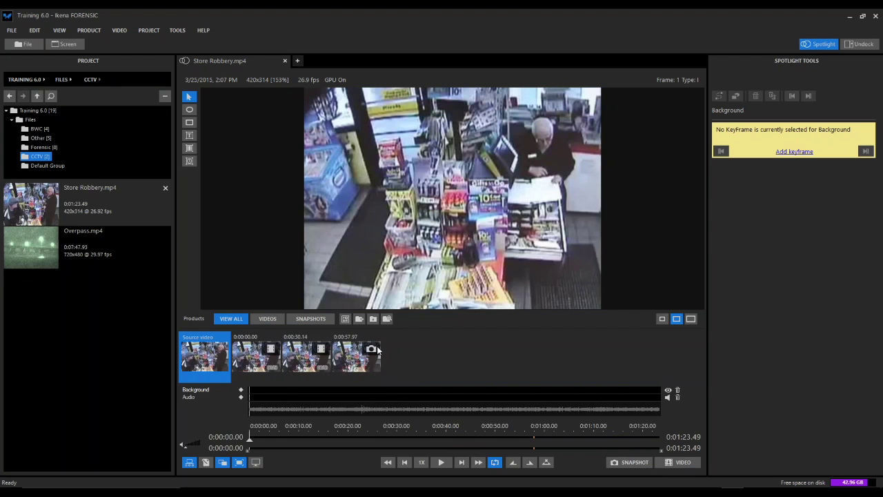
click(276, 337)
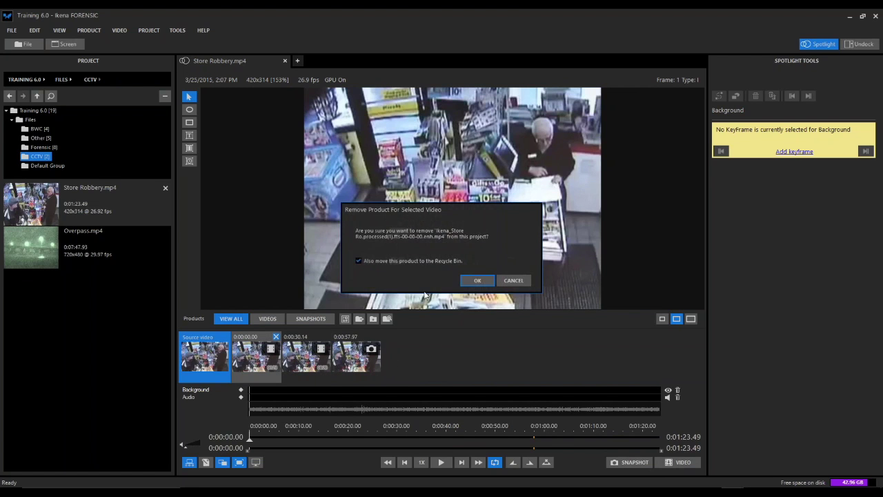
key(Return)
click(277, 337)
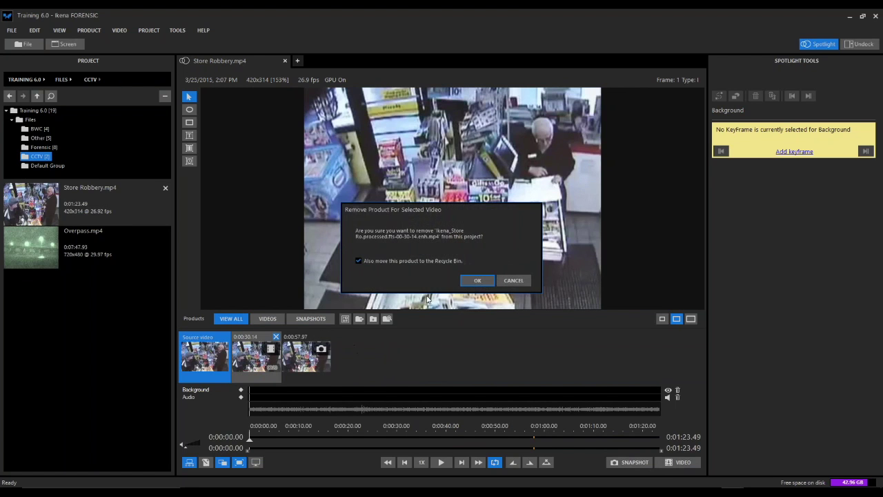
key(Return)
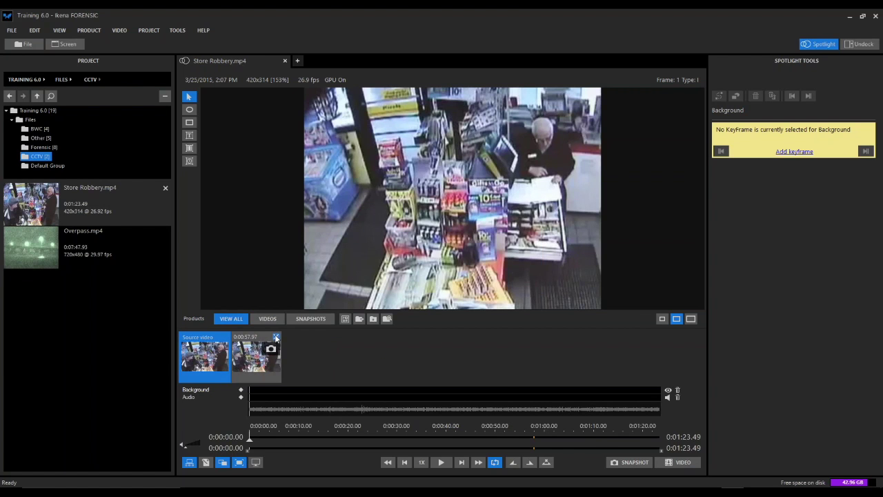
click(277, 338)
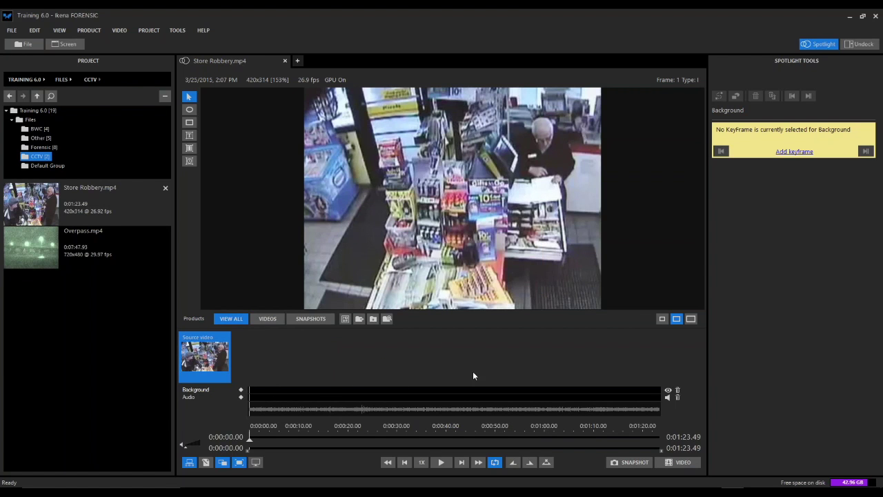
Step: Toggle the display of the clip's products off and on, and leave it hidden
click(189, 462)
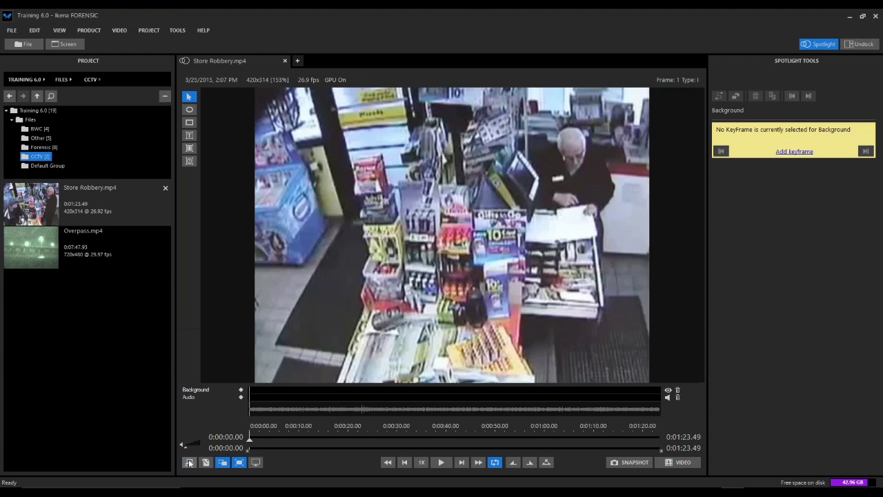
click(189, 462)
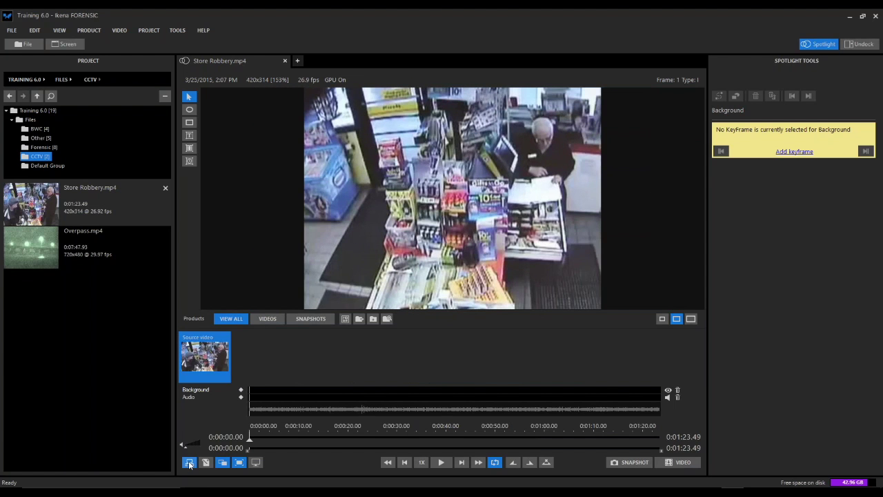
click(190, 463)
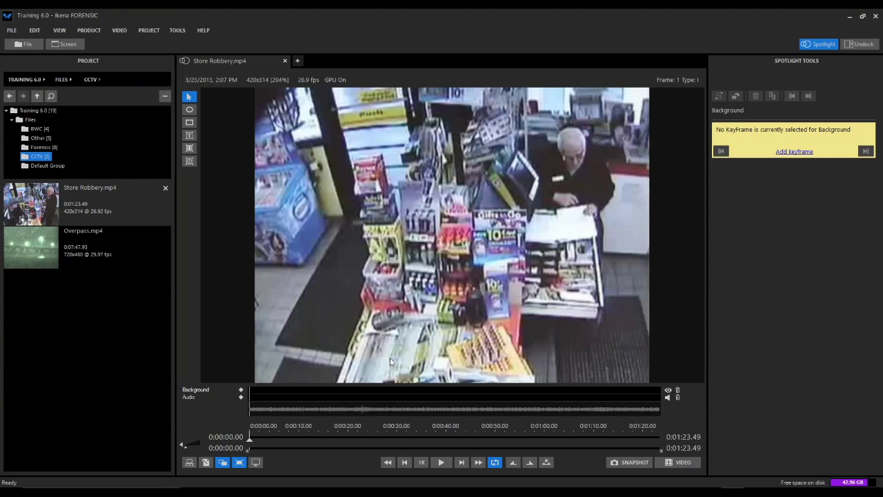
Step: Draw an elliptical pixelated area with tracking on over the face of the man behind the counter
click(189, 111)
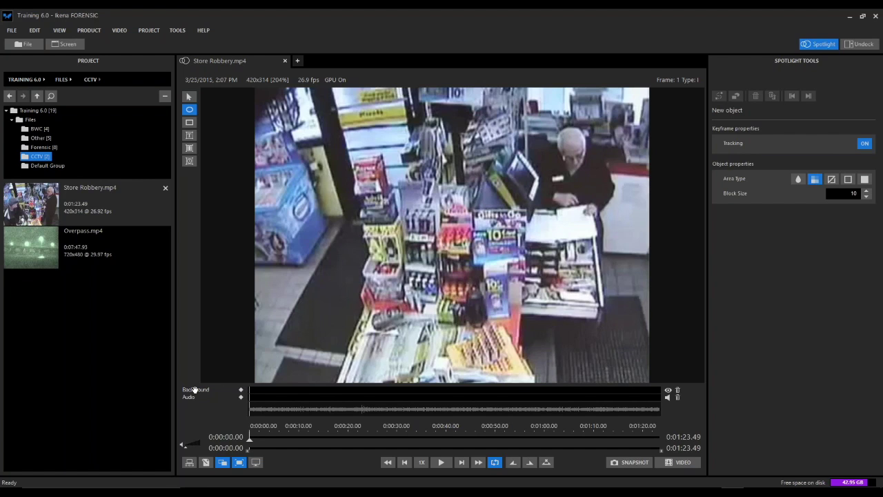
drag(552, 121, 595, 177)
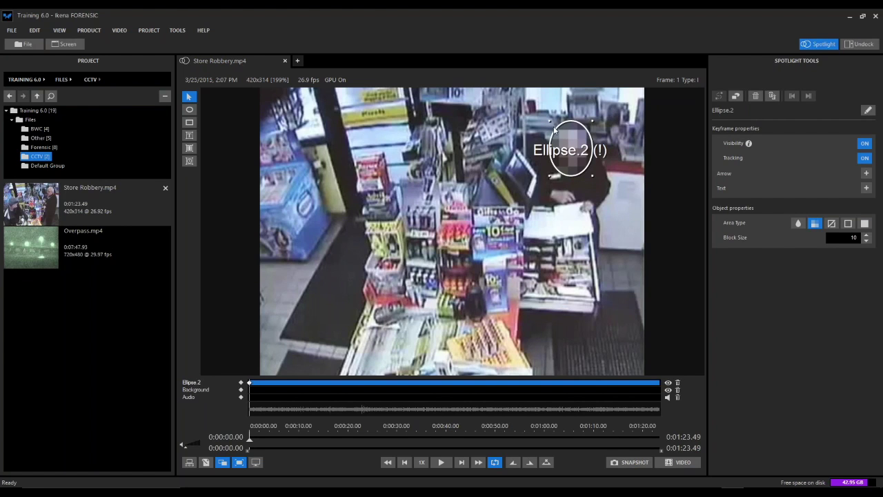
Step: Rename the ellipse as Clerk and change its area type to blur
double_click(191, 382)
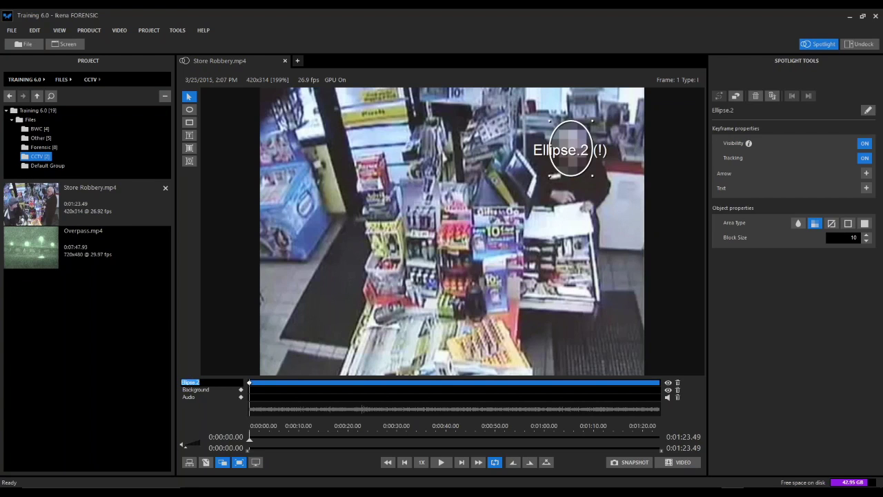
text(Clerk)
key(Return)
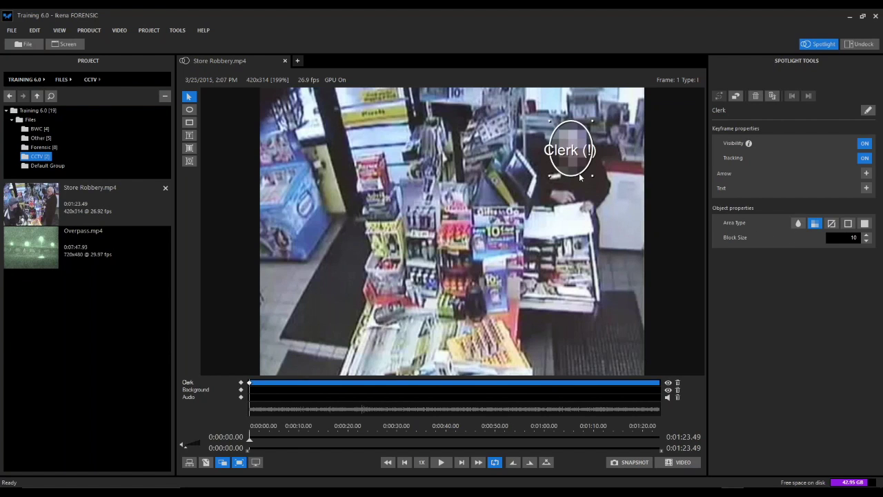
click(797, 223)
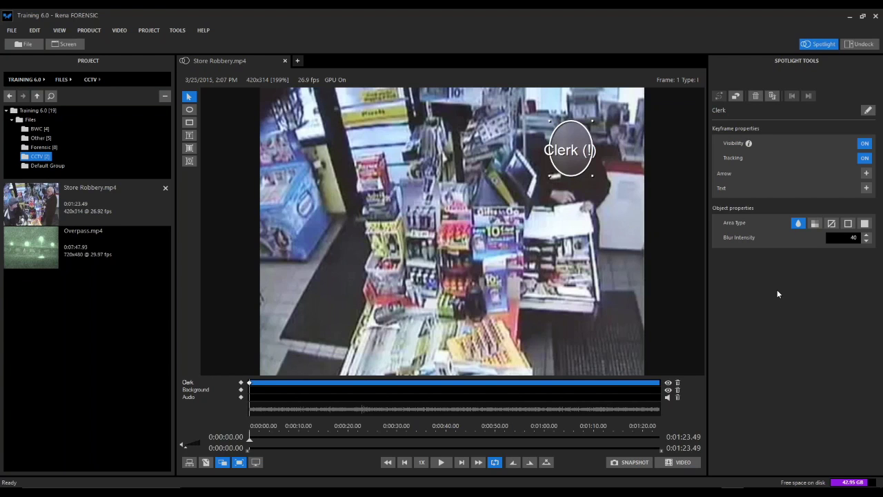
Step: Try a red outline and a solid fill as the Clerk ellipse's area type, and set it to the no-effect type
click(848, 223)
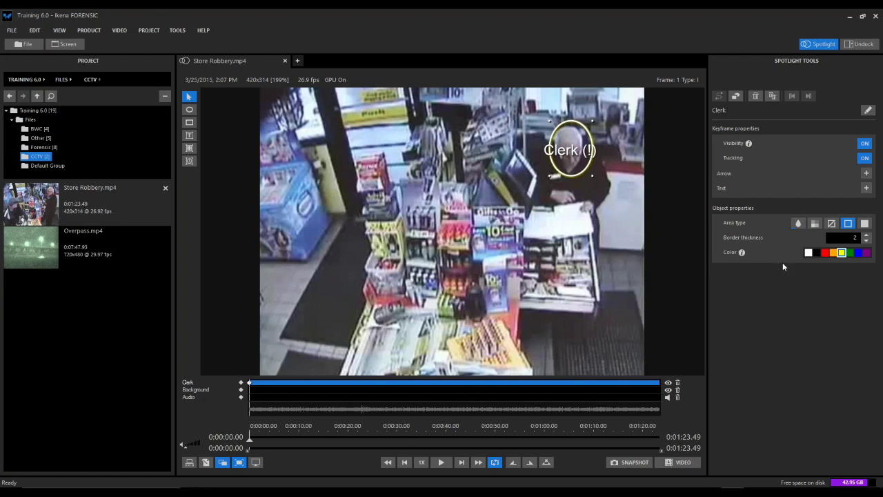
click(825, 253)
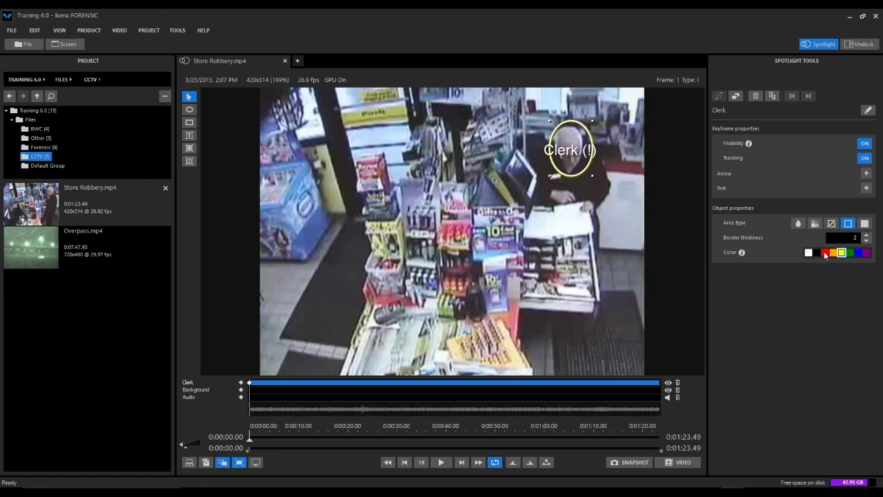
click(864, 223)
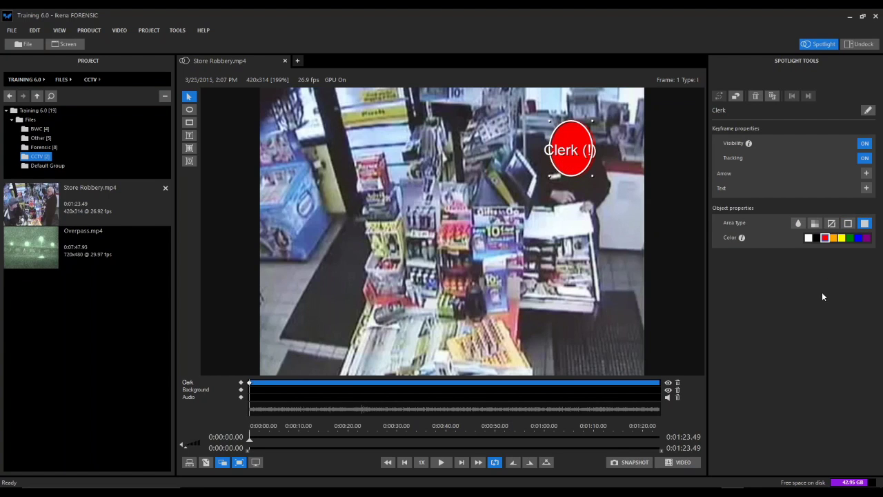
click(832, 222)
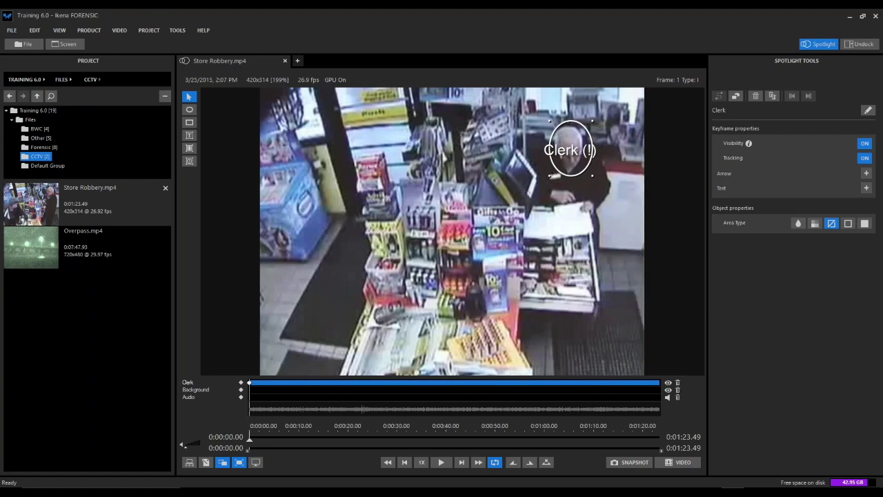
Step: Toggle the preview of the result and cycle the Clerk ellipse's area type through blur and pixelation, ending on the no-effect type
click(735, 96)
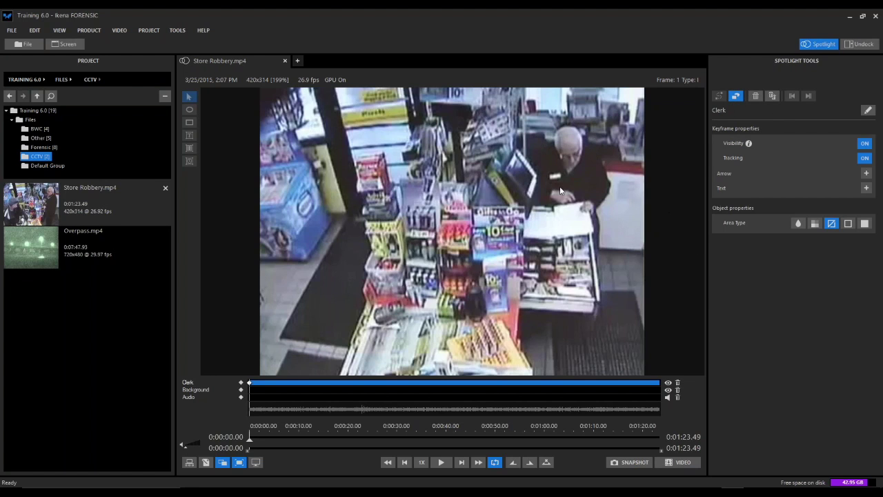
click(736, 97)
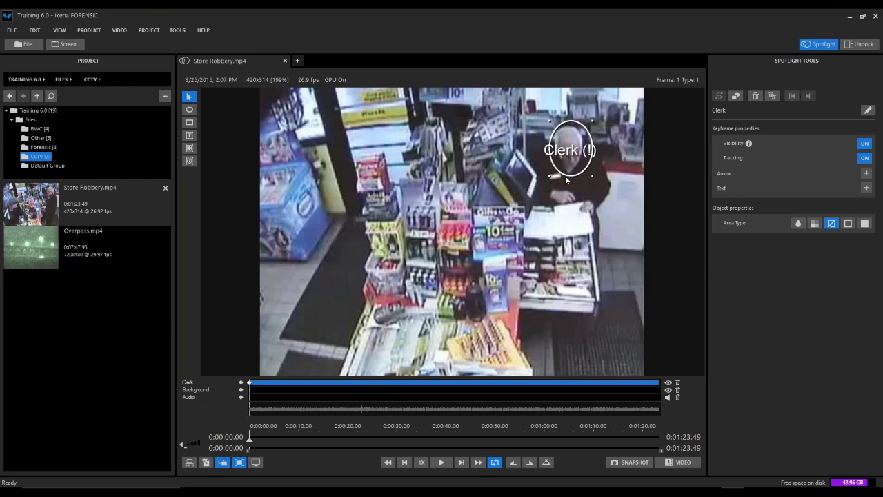
click(735, 97)
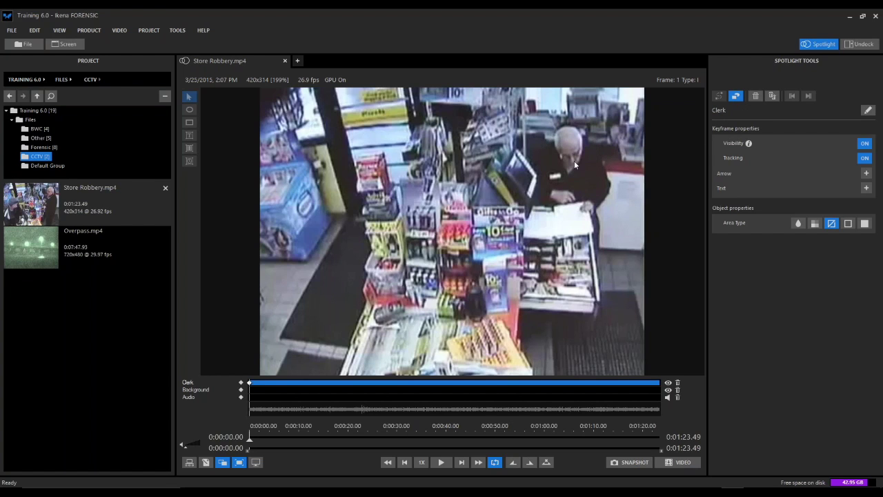
click(803, 225)
click(815, 224)
click(831, 224)
Step: Add a background keyframe at the clip's start with blur as its fill type, and delete the background effect
click(241, 391)
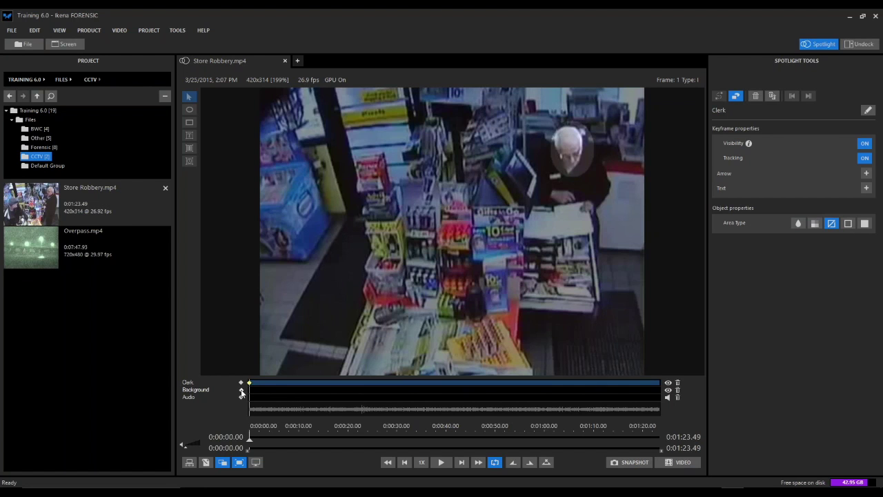
click(831, 159)
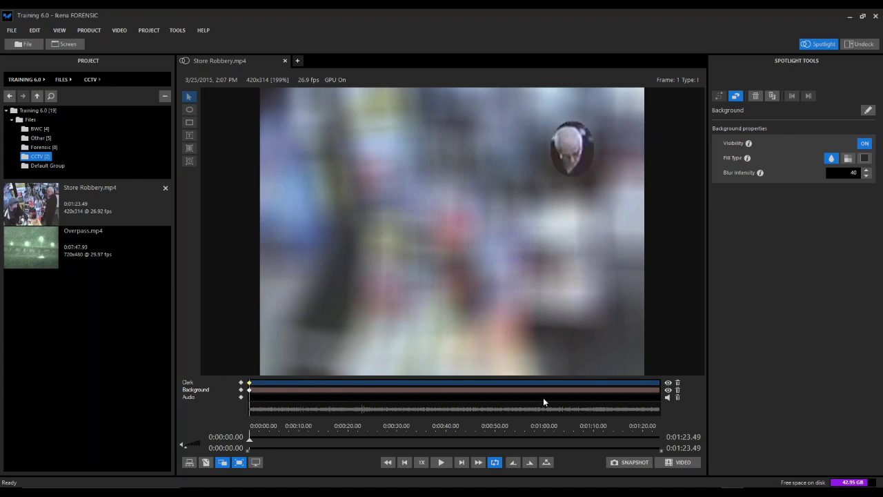
click(678, 391)
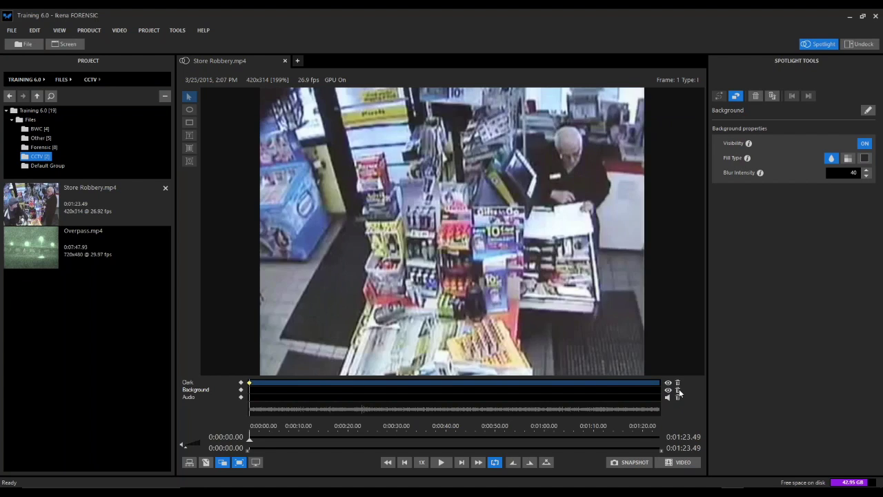
Step: Select the Clerk ellipse's keyframe at the clip's start and set its area type to blur
click(250, 385)
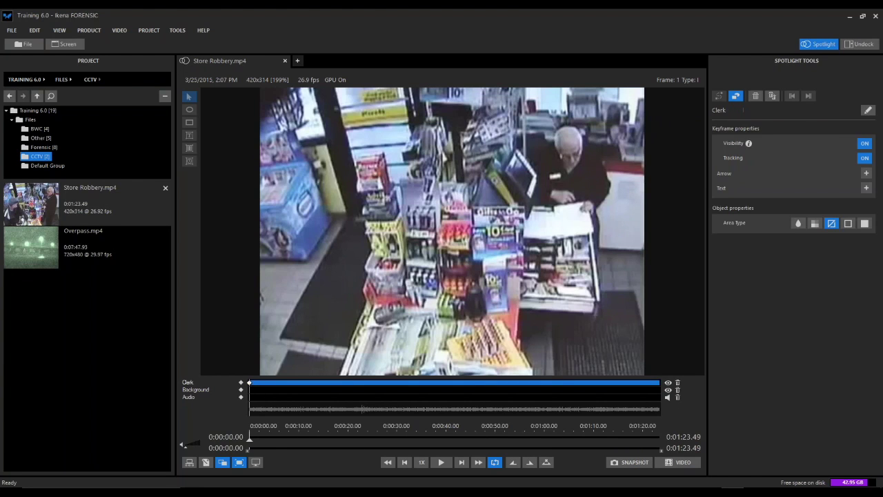
click(799, 222)
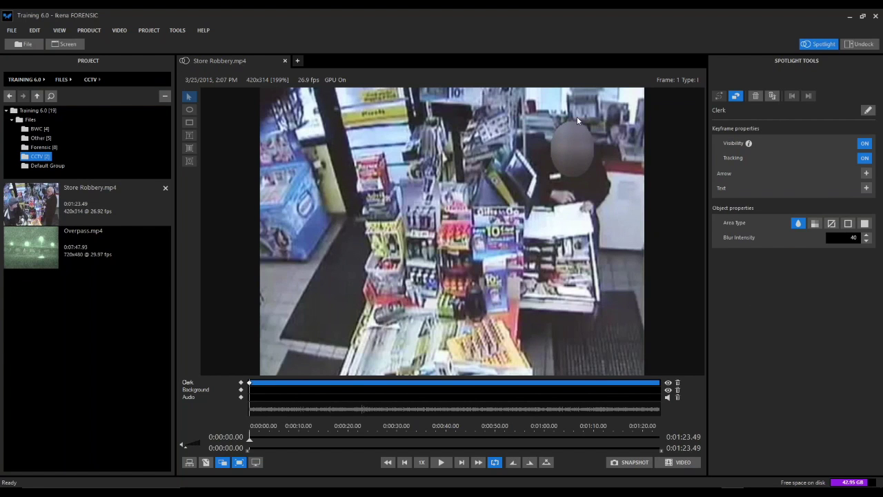
Step: At 0:01:20.87, turn off the preview, and move and enlarge the Clerk ellipse to cover the clerk's face
click(646, 436)
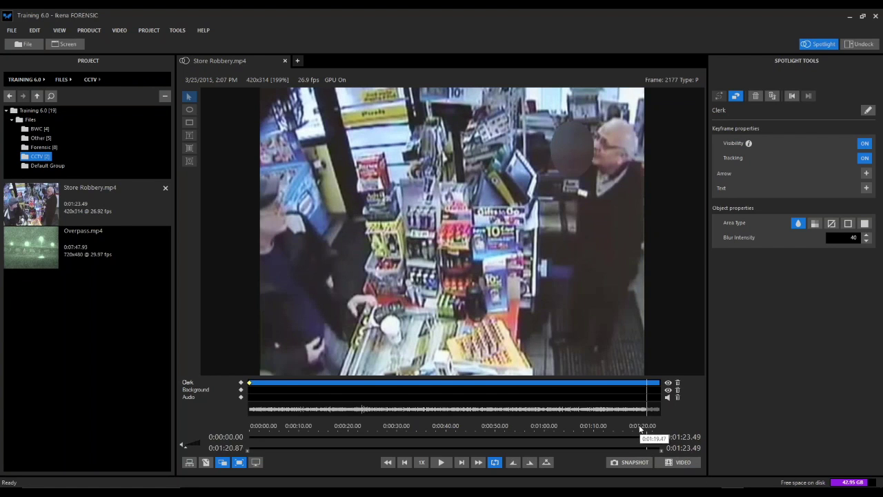
click(736, 96)
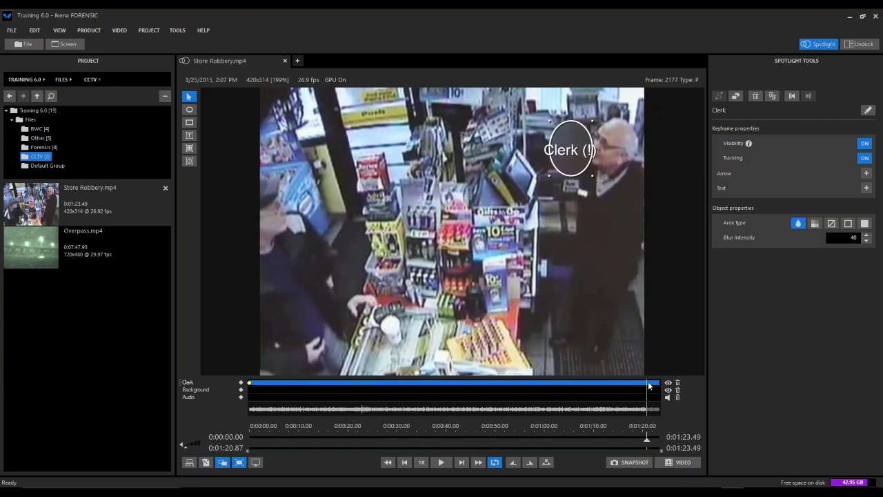
drag(562, 155, 605, 150)
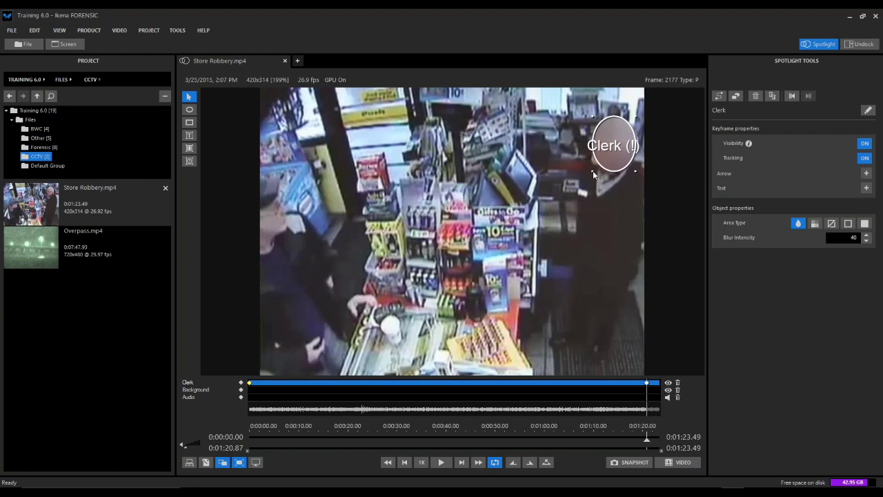
click(594, 175)
click(610, 163)
drag(593, 174, 610, 170)
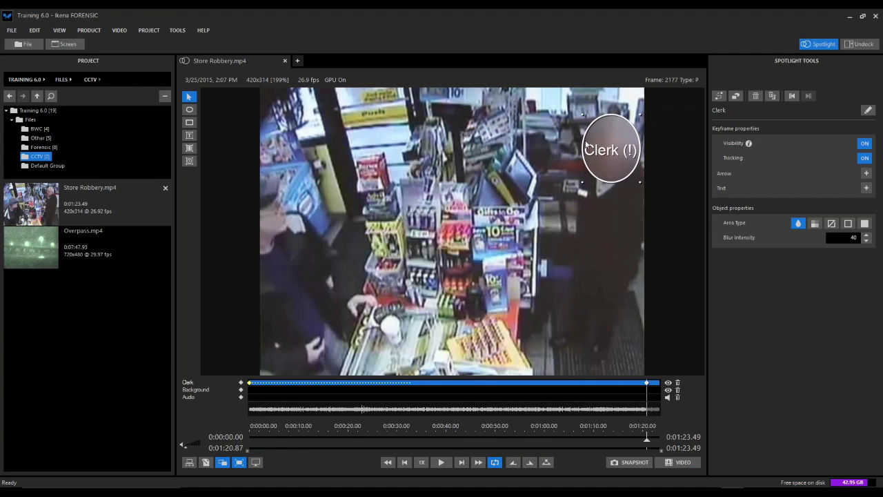
Step: Check how the Clerk blur follows the face at several moments in the first half of the clip
click(260, 437)
click(280, 438)
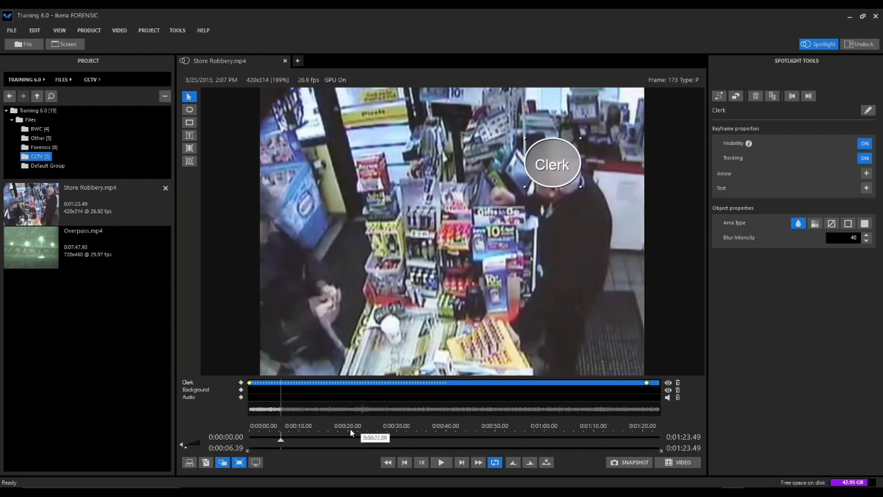
click(323, 438)
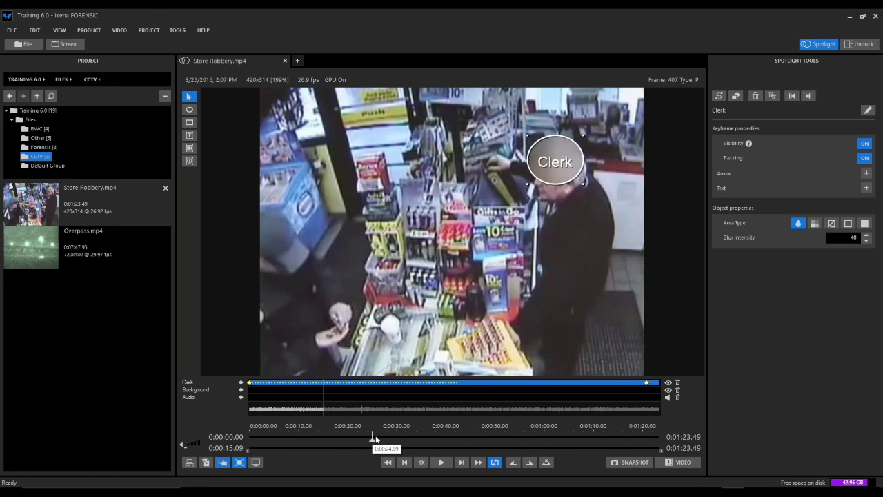
click(411, 438)
click(439, 439)
click(387, 439)
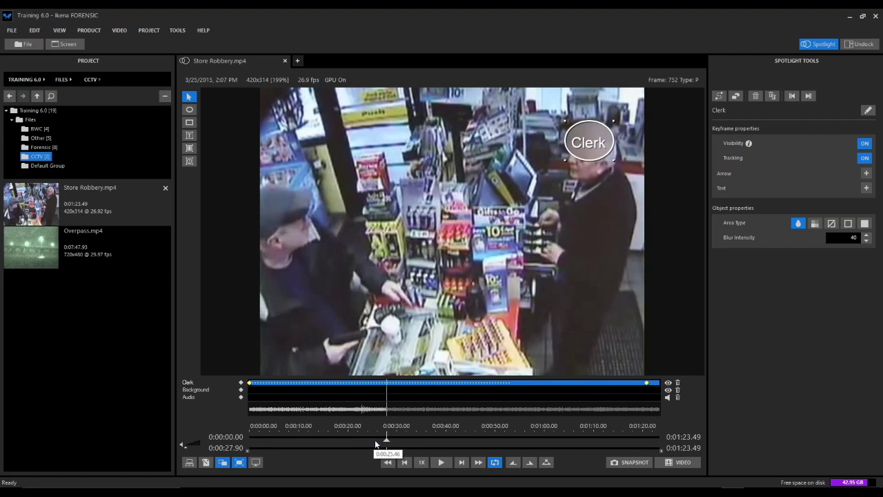
Step: At 0:00:27.72, draw an ellipse with tracking on around the object in the customer's hand at the counter
click(377, 438)
click(384, 439)
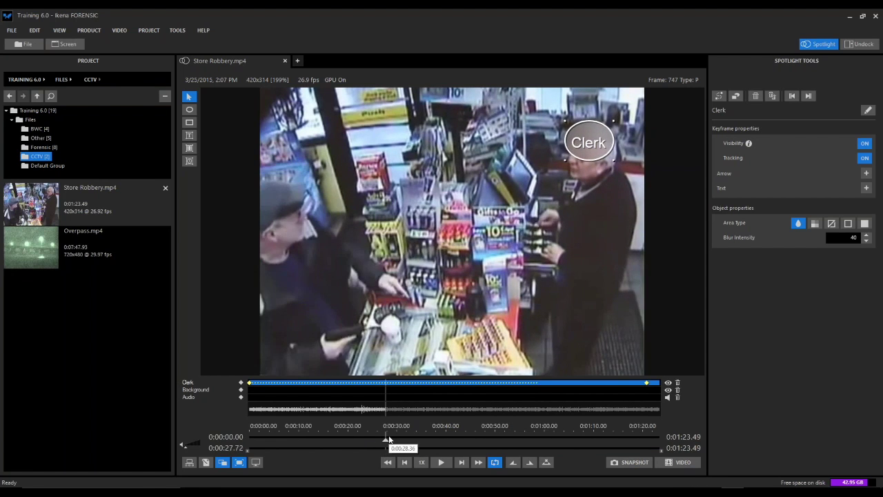
click(191, 109)
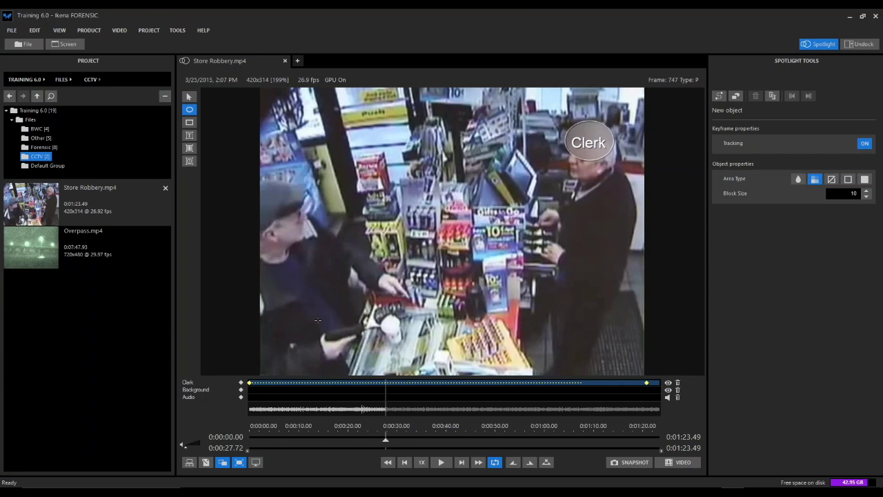
drag(310, 312, 375, 368)
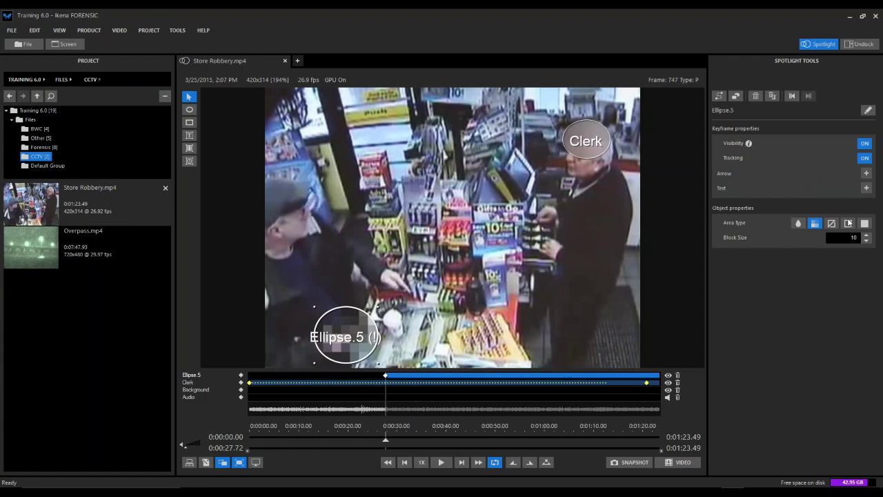
Step: Change the new ellipse's area type to a red outline with a border thickness of 4
click(848, 223)
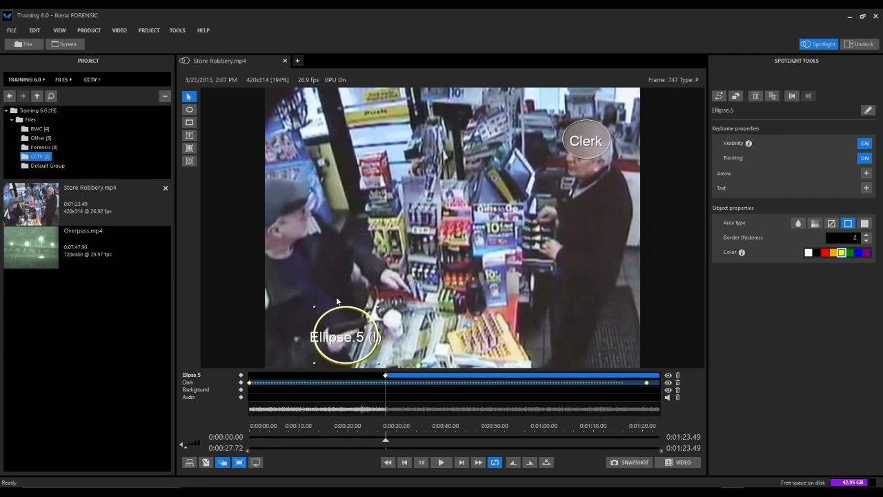
click(825, 253)
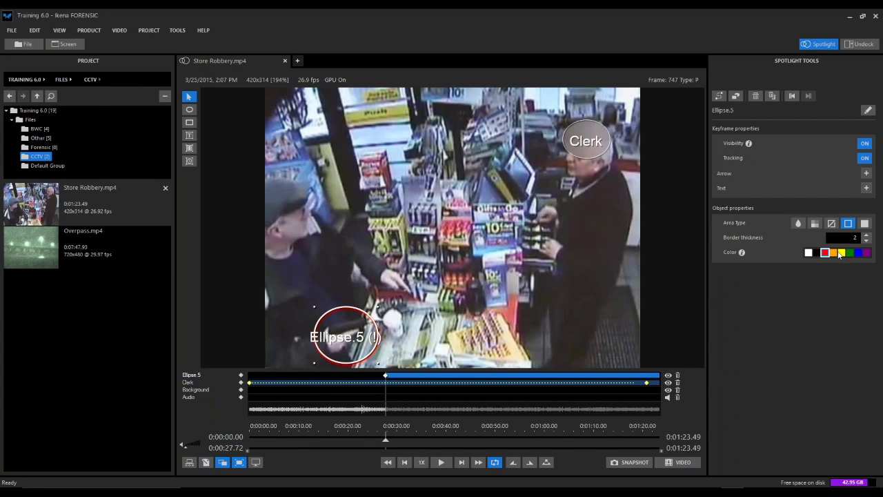
click(866, 236)
click(867, 235)
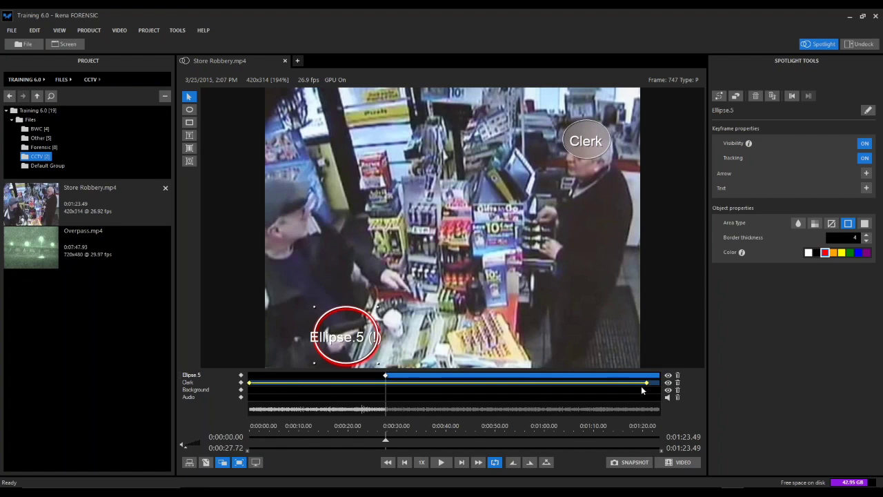
Step: At 0:01:16.49, move the red outlined ellipse onto the customer's hand to set its closing keyframe
click(632, 437)
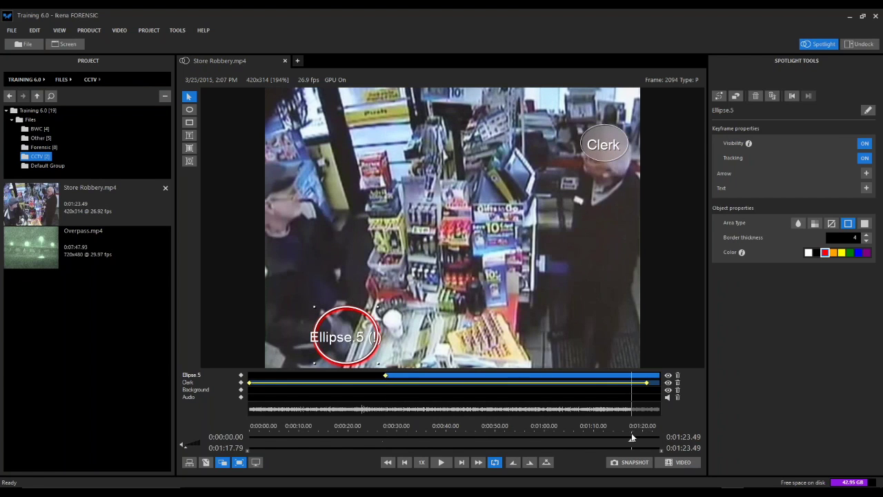
drag(632, 436, 626, 437)
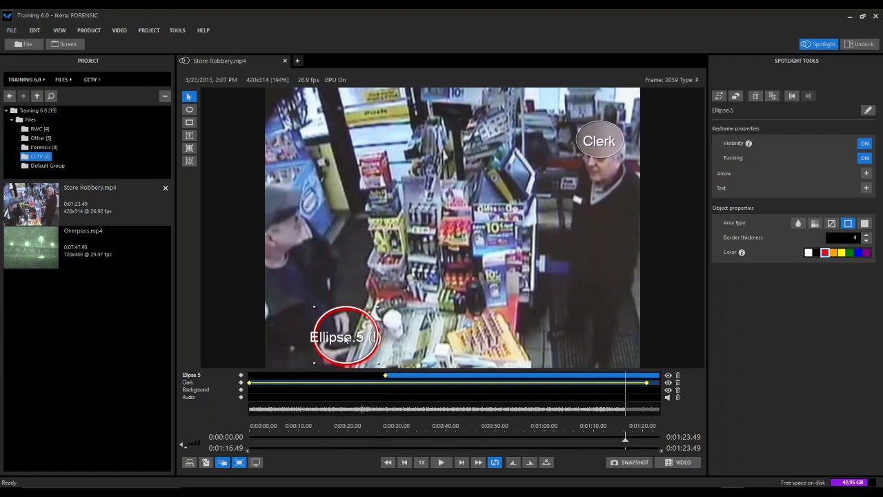
drag(357, 319, 350, 324)
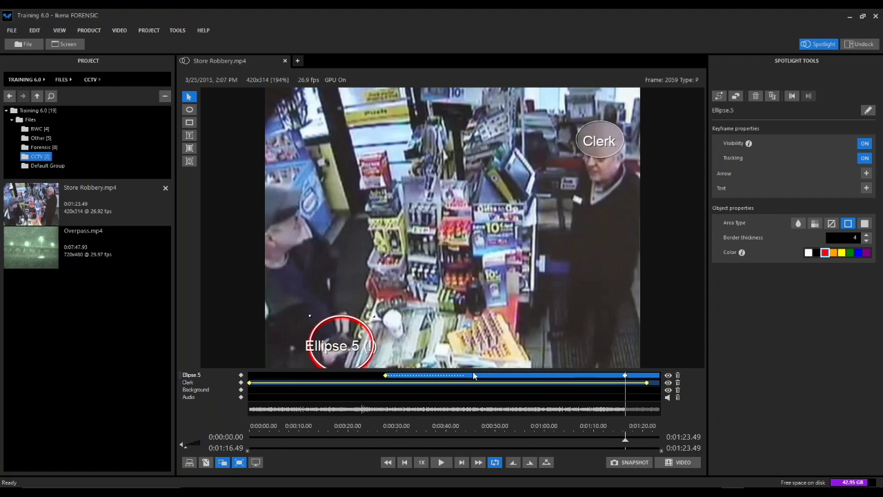
Step: Play the clip from 0:00:03.00 to 0:00:03.45 and enlarge the Clerk ellipse there to cover the whole face
click(265, 439)
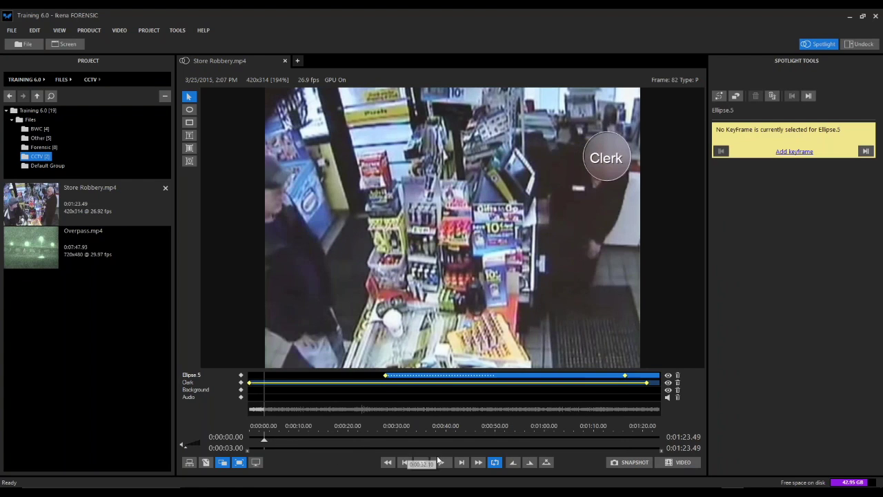
click(443, 462)
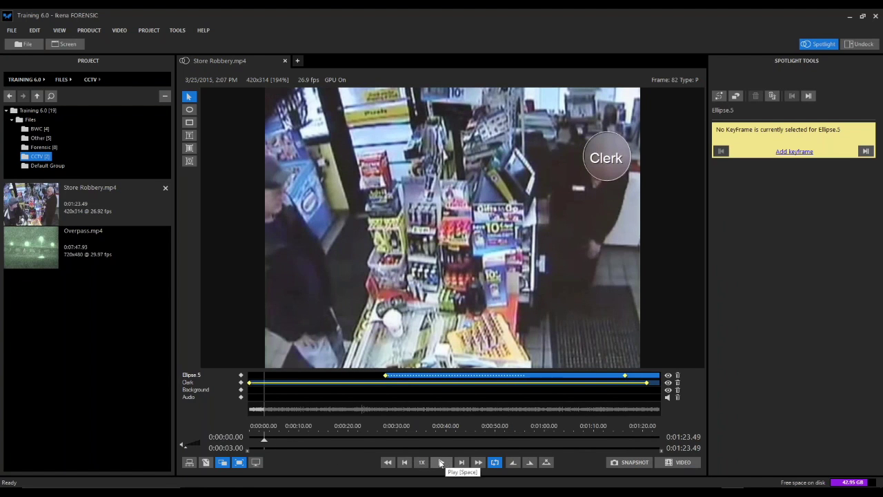
click(610, 147)
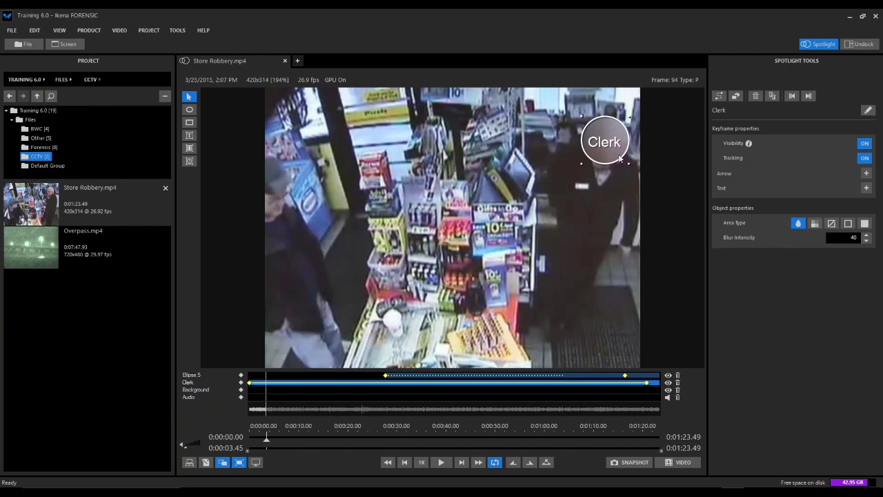
drag(629, 163, 633, 174)
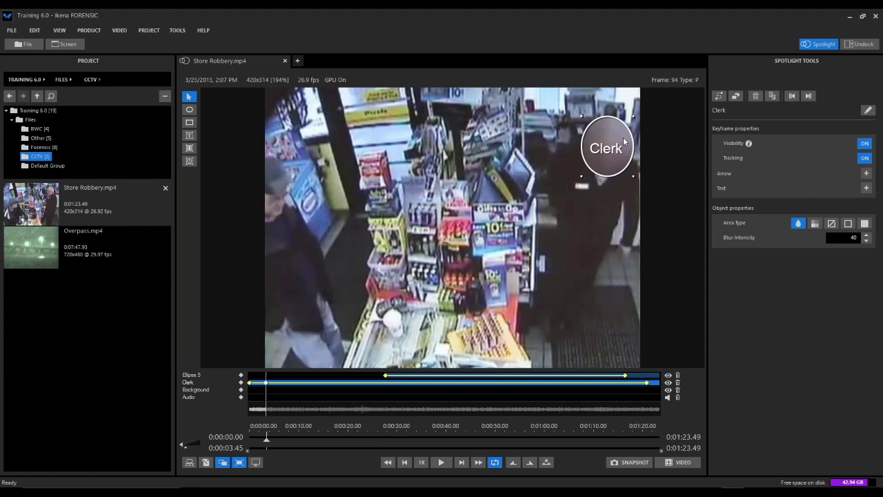
Step: Play on to 0:00:10.92 and enlarge the Clerk ellipse downward to cover the clerk's whole face
click(442, 463)
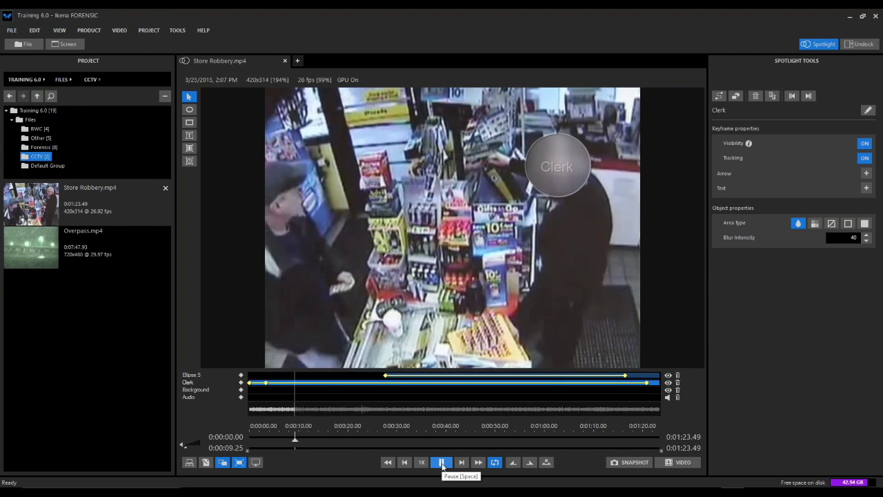
click(442, 464)
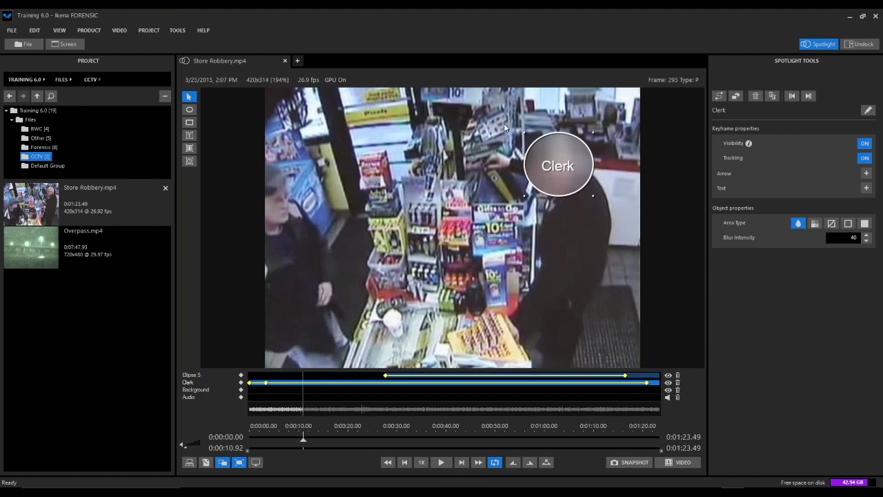
drag(524, 198, 522, 207)
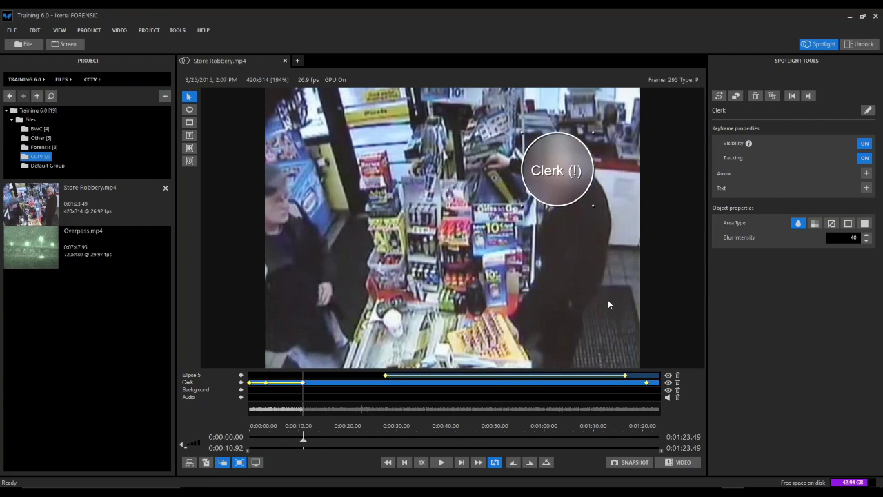
Step: Scrub through the clip from 0:00:10.92 to 0:01:14.51 to examine the Clerk blur and the red ellipse
click(441, 438)
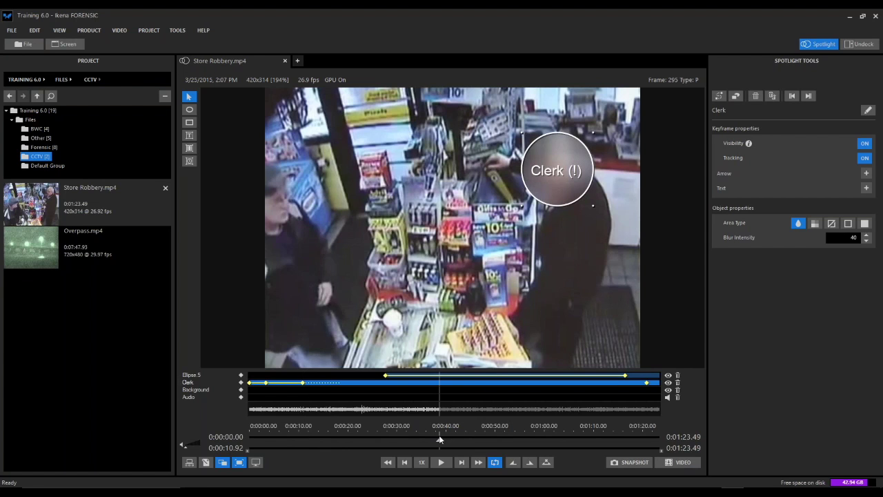
click(476, 438)
drag(478, 434, 503, 439)
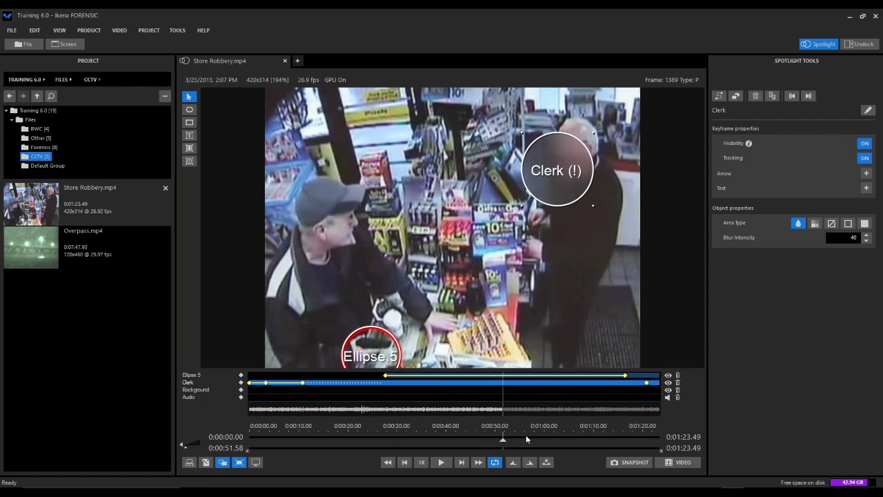
click(527, 438)
click(554, 439)
click(575, 438)
click(597, 437)
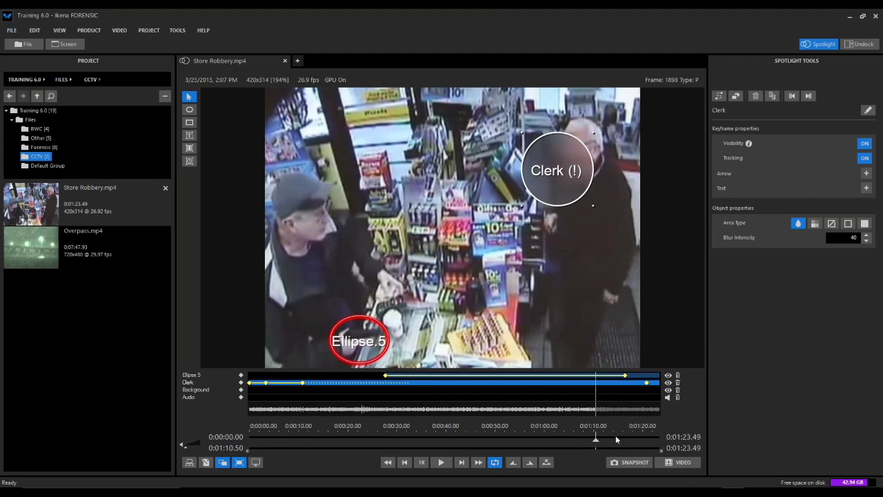
click(616, 438)
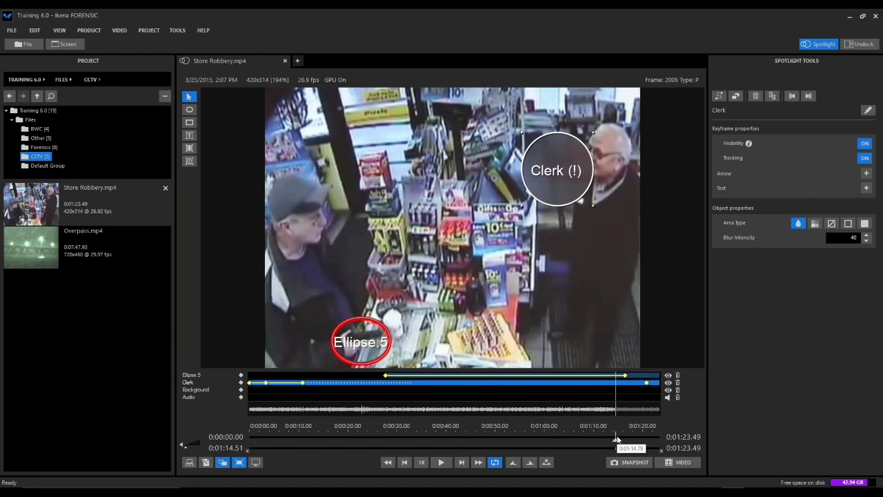
Step: Play the clip from 0:00:13.85 to 0:00:34.60 to review how the blur follows the clerk's face
click(317, 437)
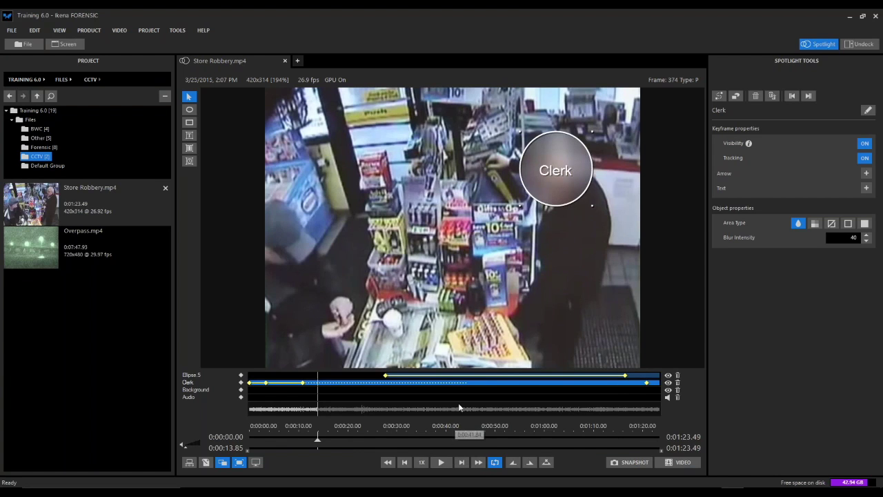
click(441, 462)
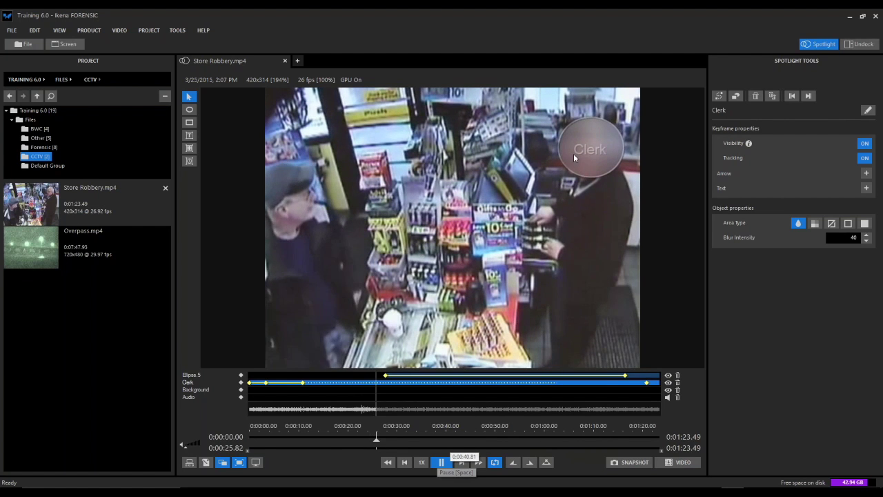
click(440, 461)
Step: Rename the red outlined ellipse's track as Gun
click(192, 376)
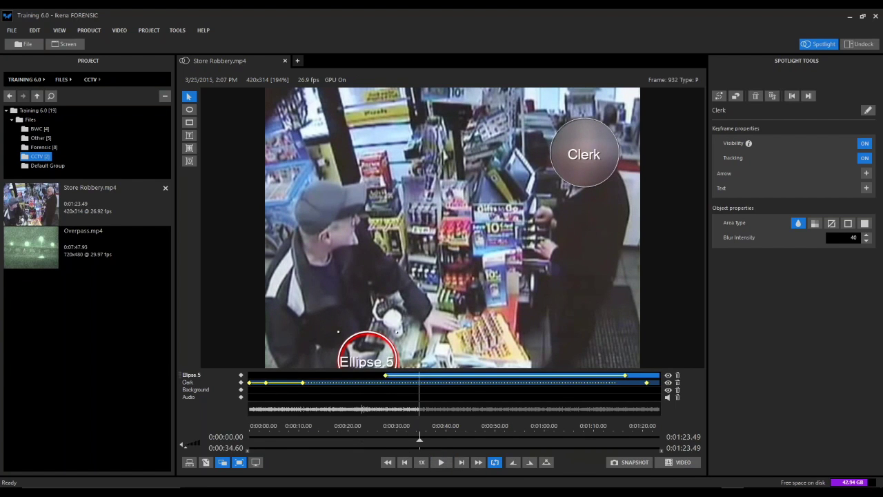
text(C)
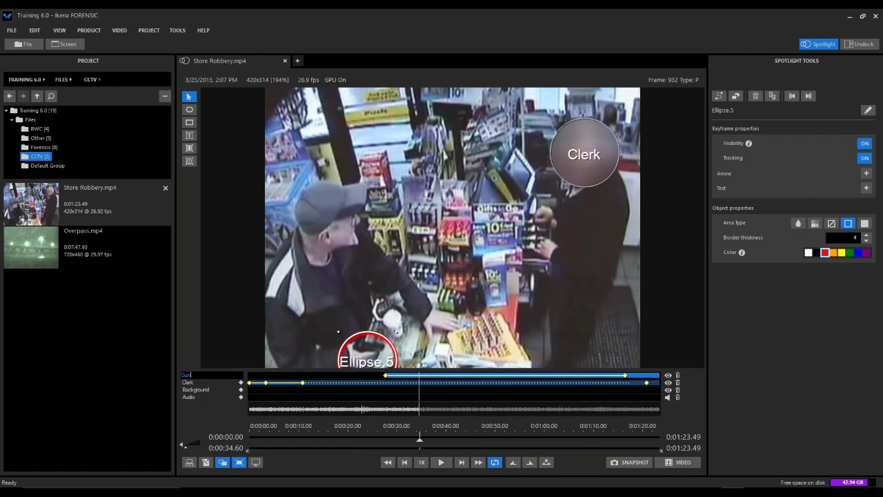
text(un)
key(Return)
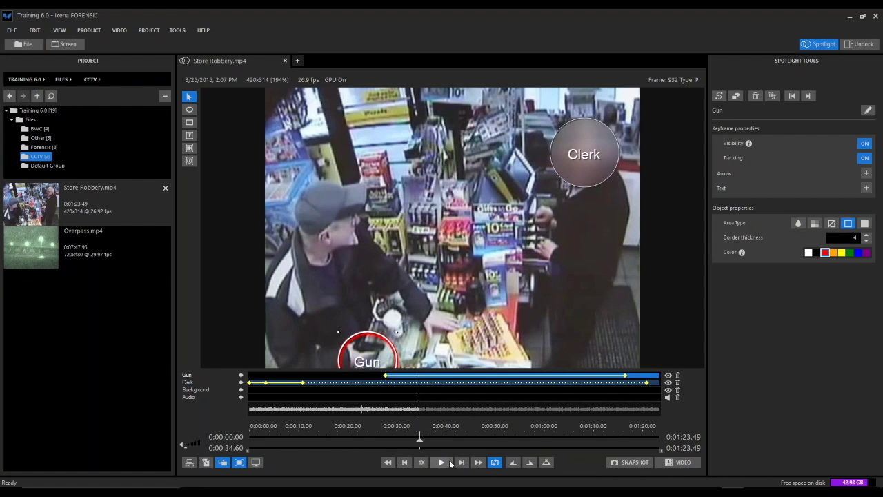
Step: Play the clip on to 0:00:49.32, locking object editing during playback to preview the video without object labels
click(443, 463)
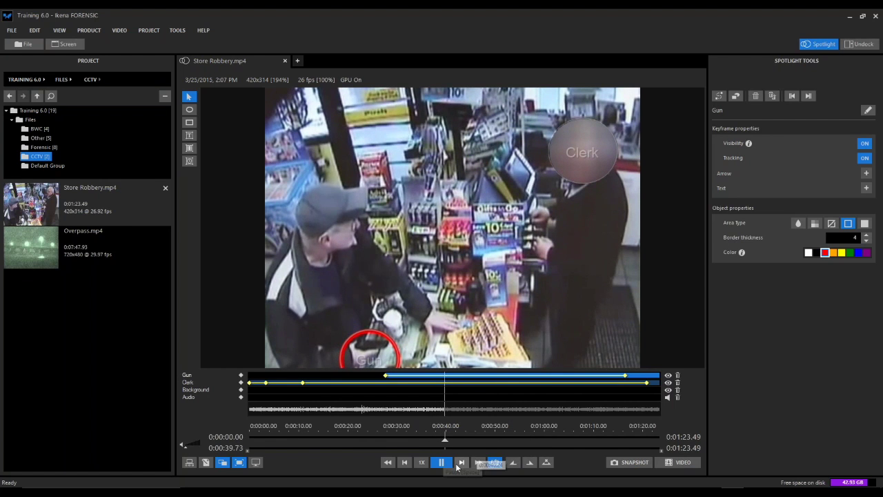
click(736, 96)
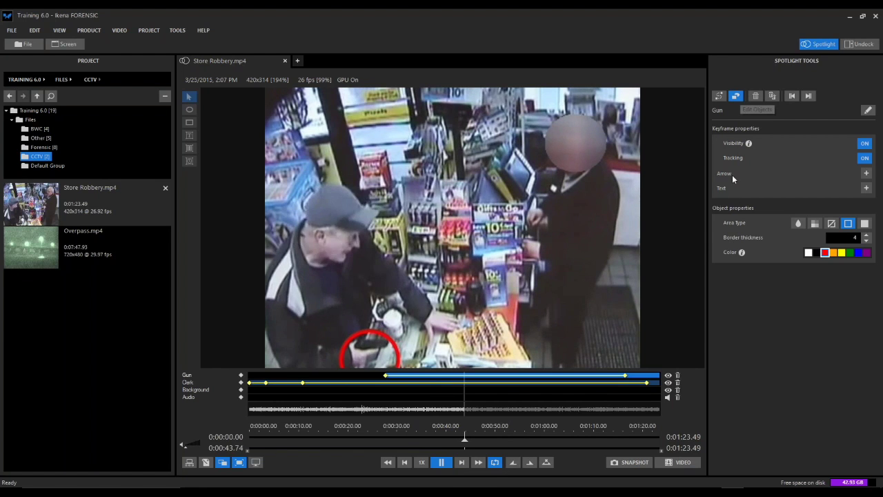
click(736, 96)
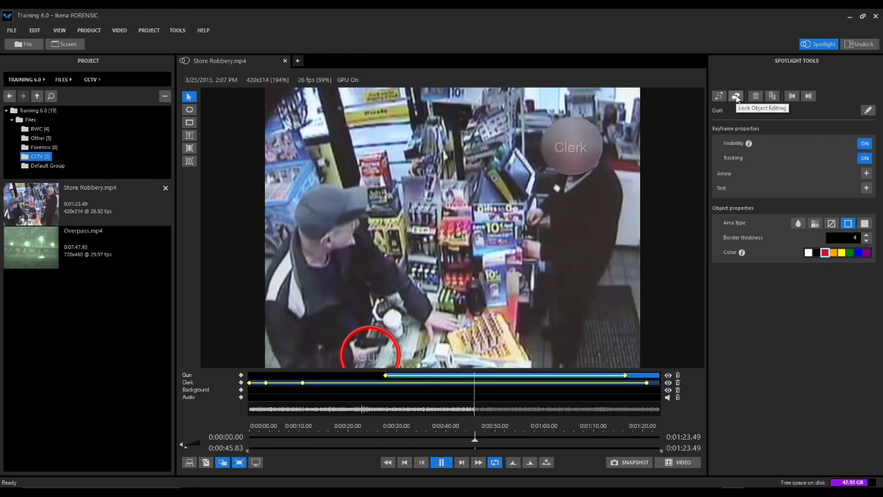
click(736, 97)
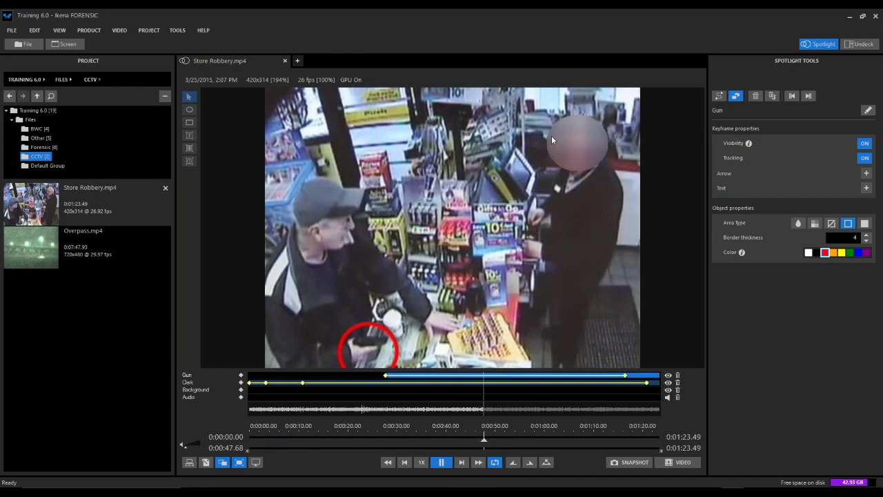
key(space)
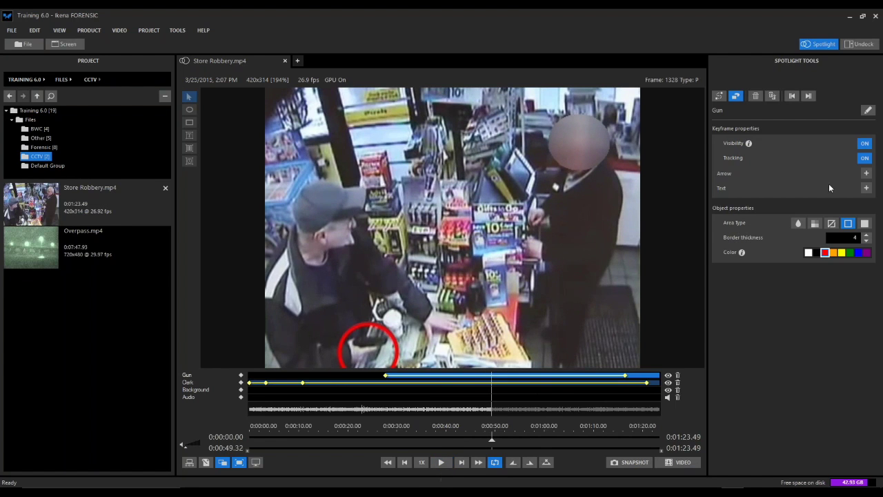
Step: Add the caption "Clerk" in white text to the Clerk object, aligned BottomCenter
click(867, 189)
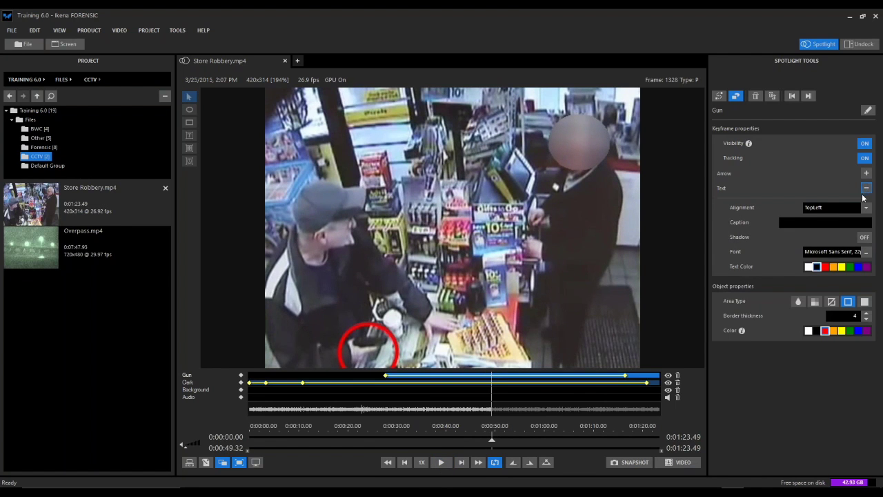
click(187, 382)
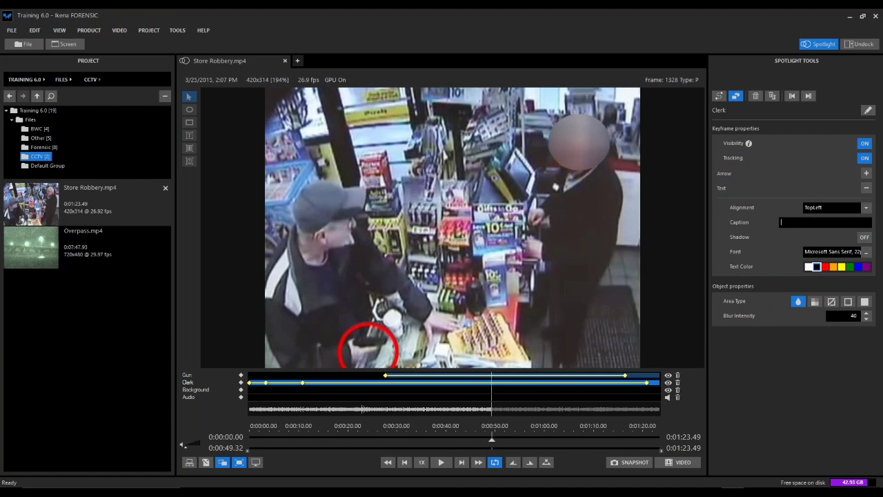
key(Return)
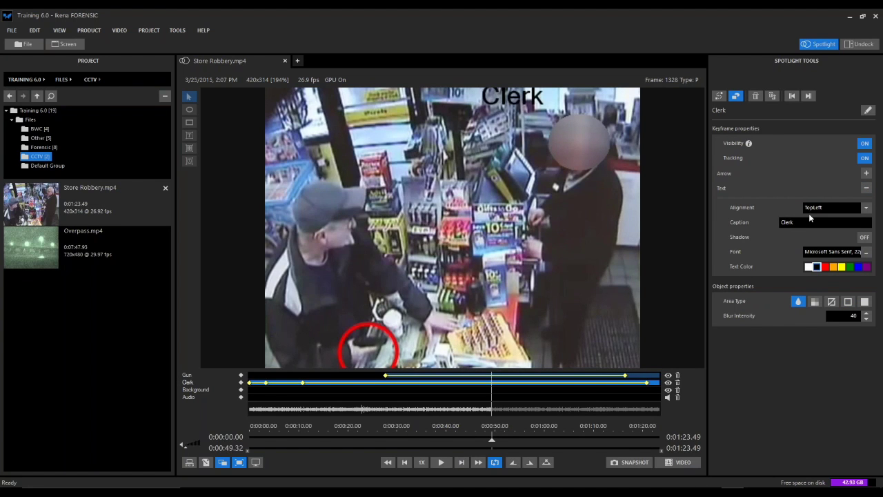
click(827, 206)
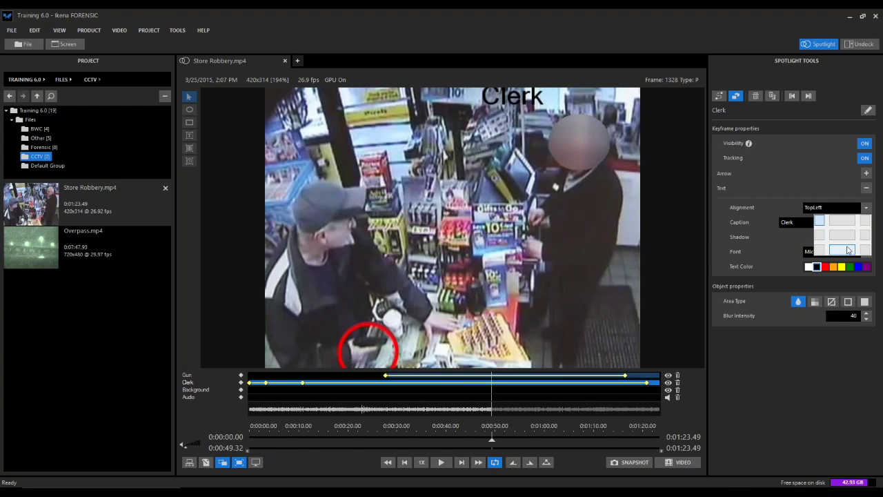
click(849, 251)
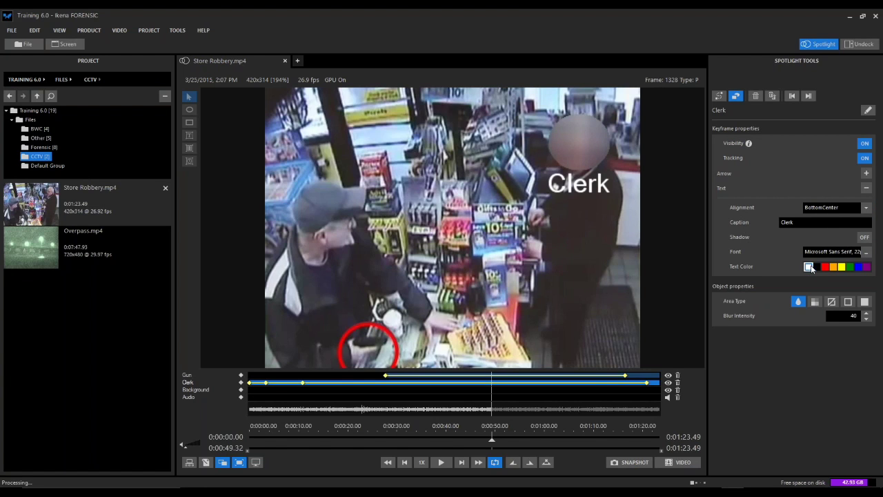
Step: Set the Clerk caption's font size to 14
click(866, 252)
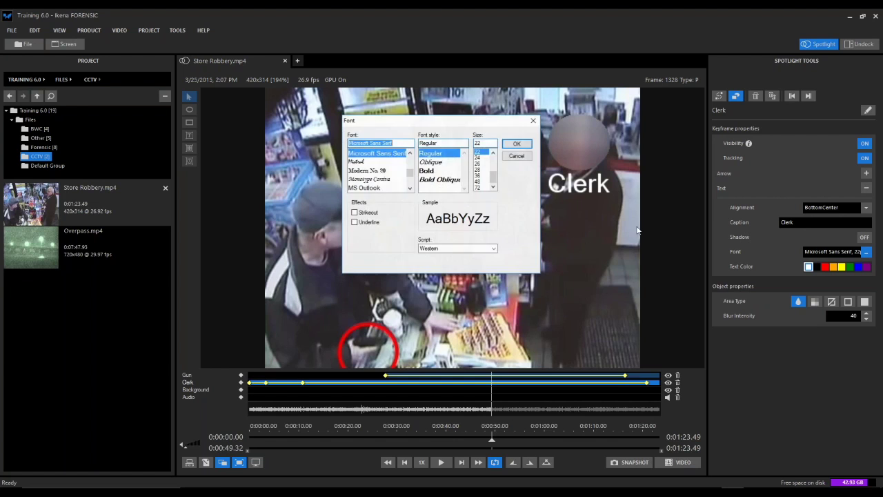
click(492, 153)
click(493, 152)
click(493, 152)
click(493, 152)
click(477, 151)
click(517, 144)
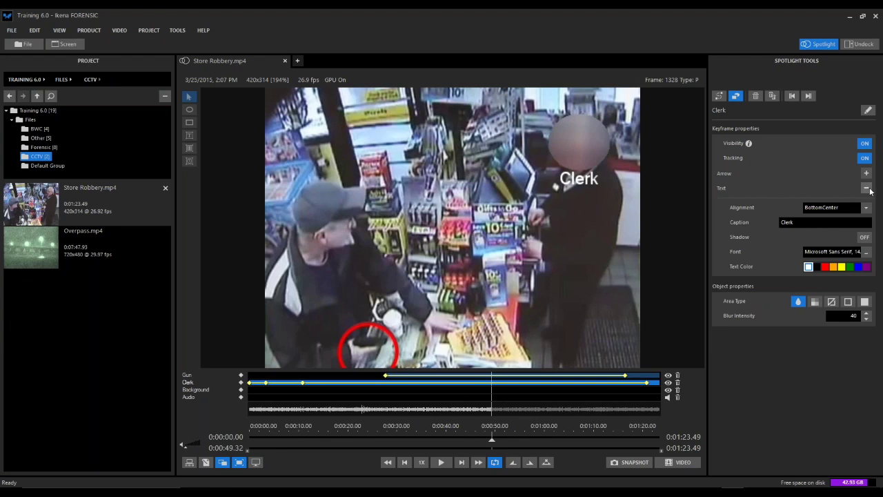
Step: Add a red arrow to the Clerk object and align it BottomLeft
click(866, 173)
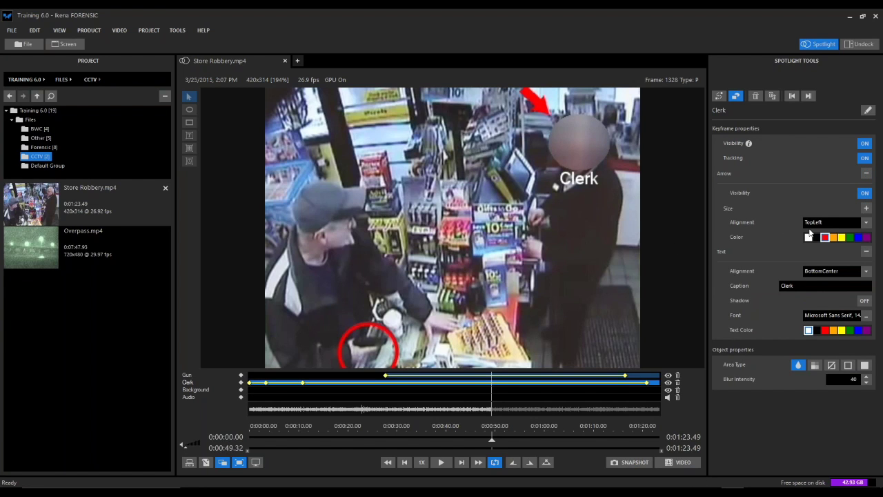
click(866, 223)
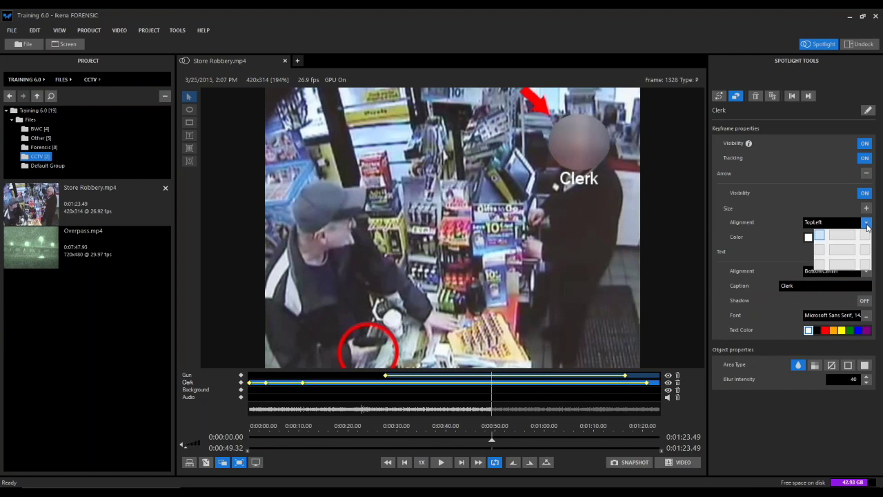
click(820, 264)
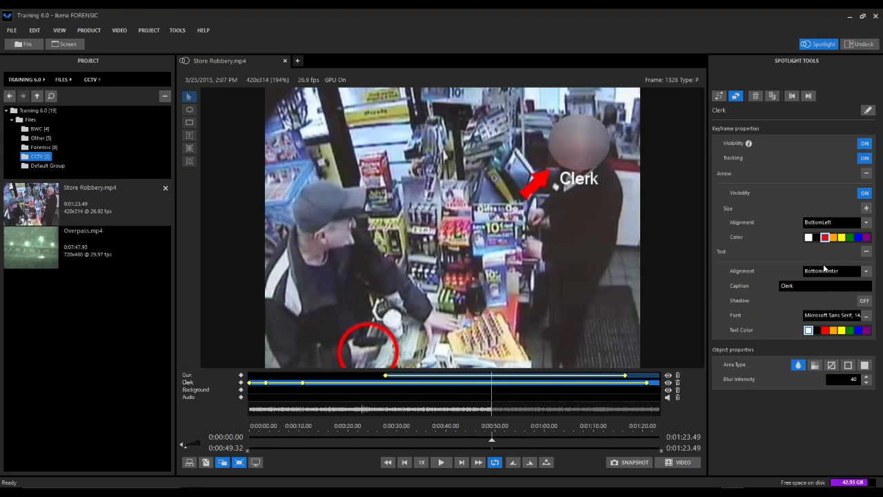
Step: Turn off the visibility of the Clerk object's arrow and clear its caption text
click(865, 193)
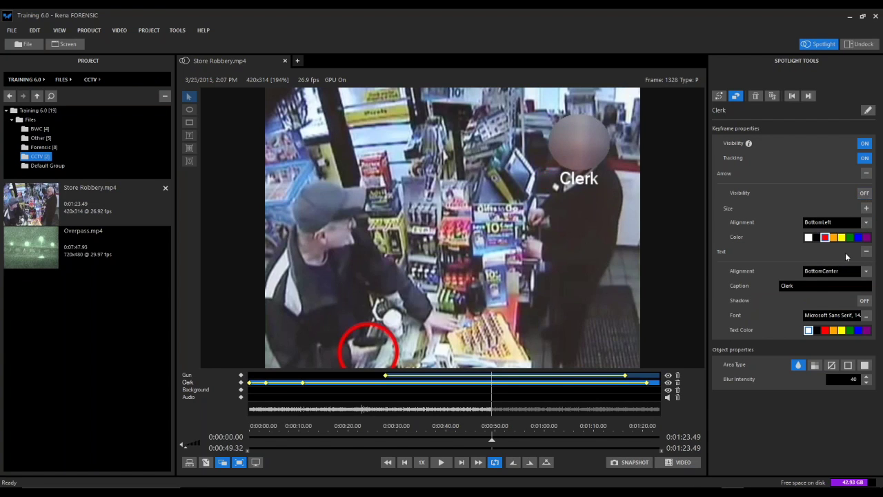
double_click(806, 287)
key(BackSpace)
Step: Play the clip on to 0:00:54.33 and collapse the Clerk object's arrow and text settings
click(440, 465)
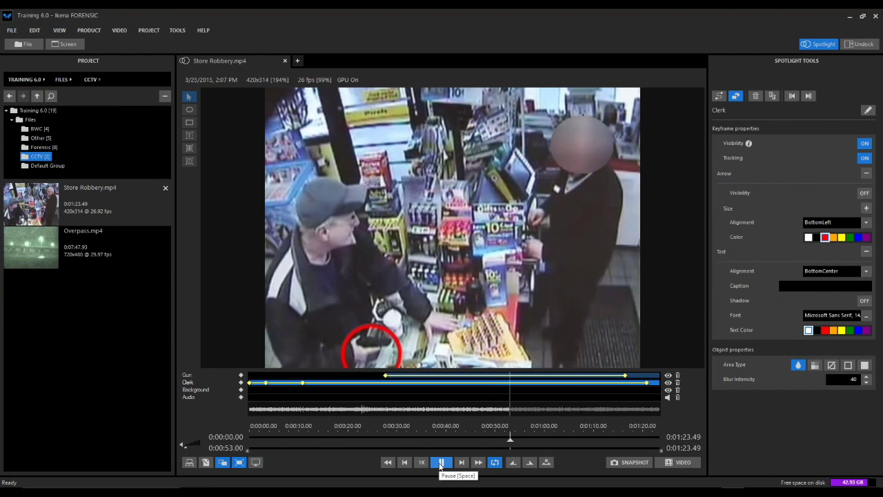
click(440, 465)
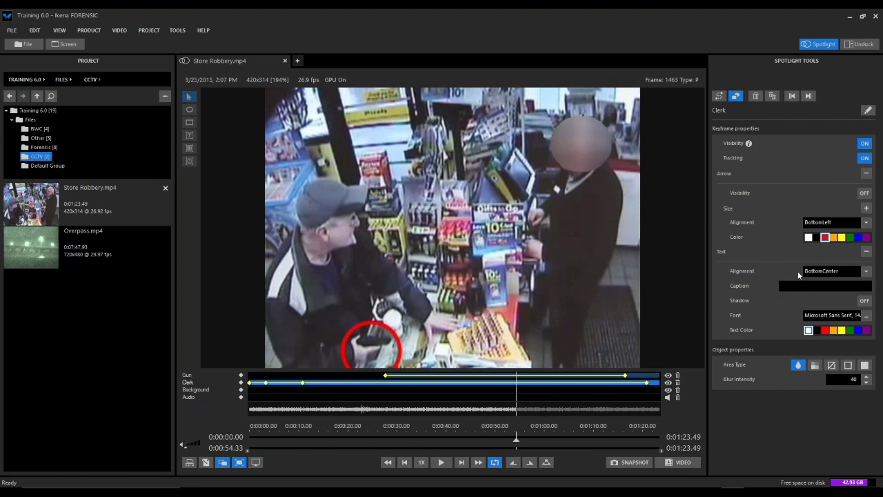
click(867, 174)
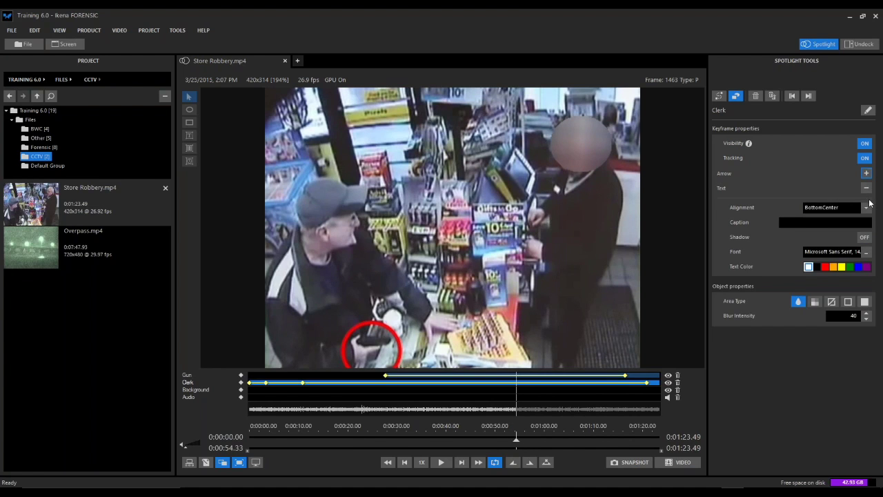
click(867, 188)
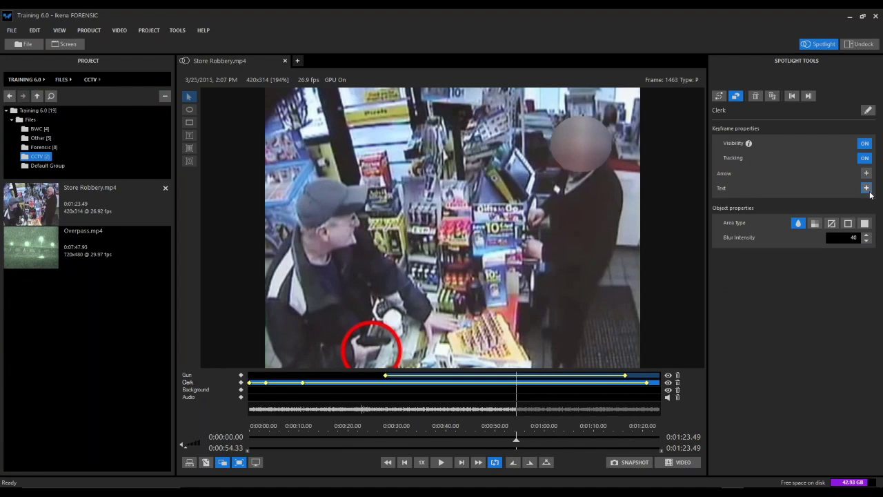
Step: At 0:00:22.85, add an audio keyframe with the effect type MUTE
click(358, 436)
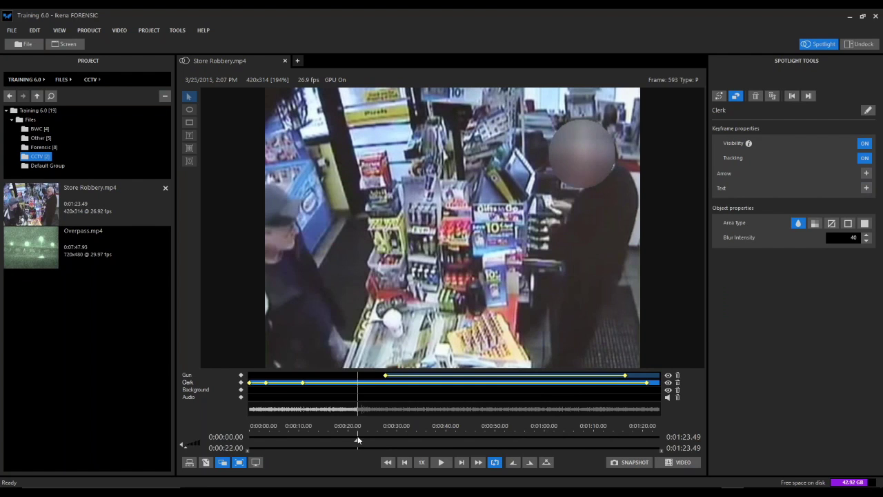
click(362, 438)
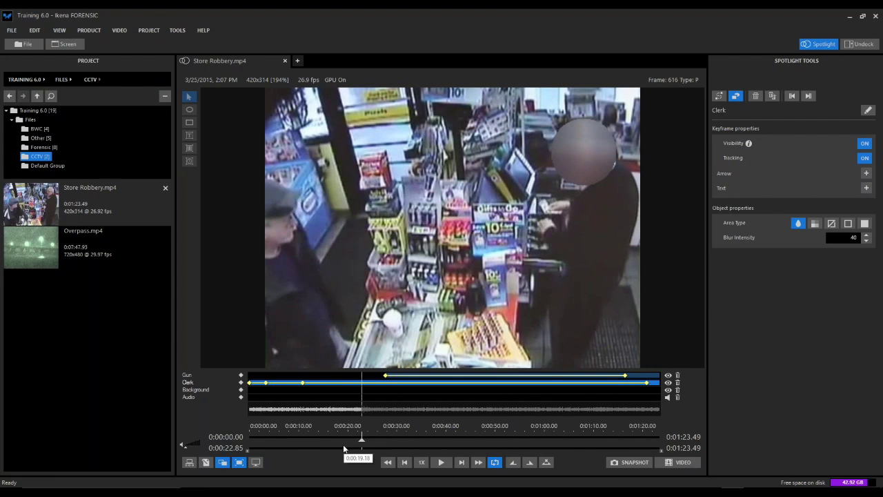
click(241, 398)
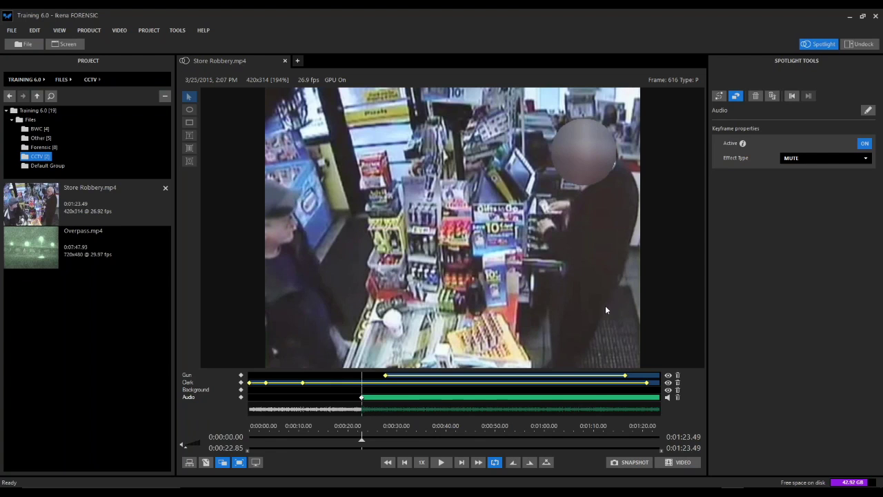
click(865, 159)
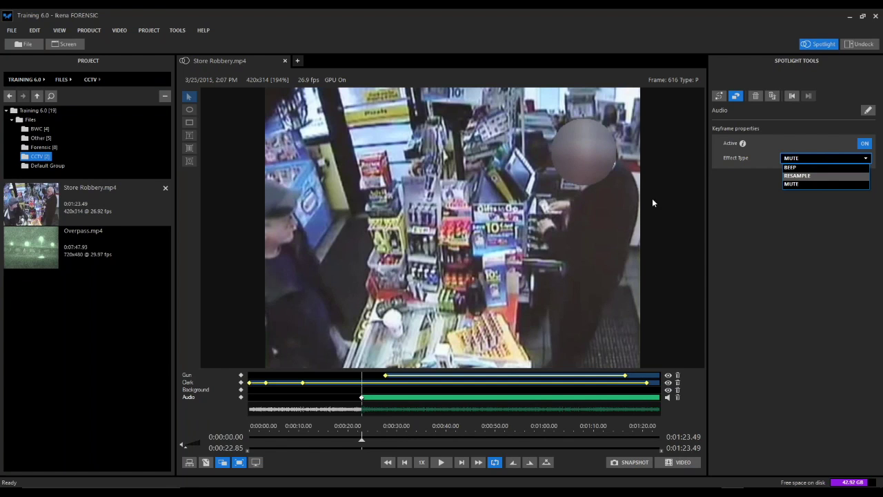
click(794, 185)
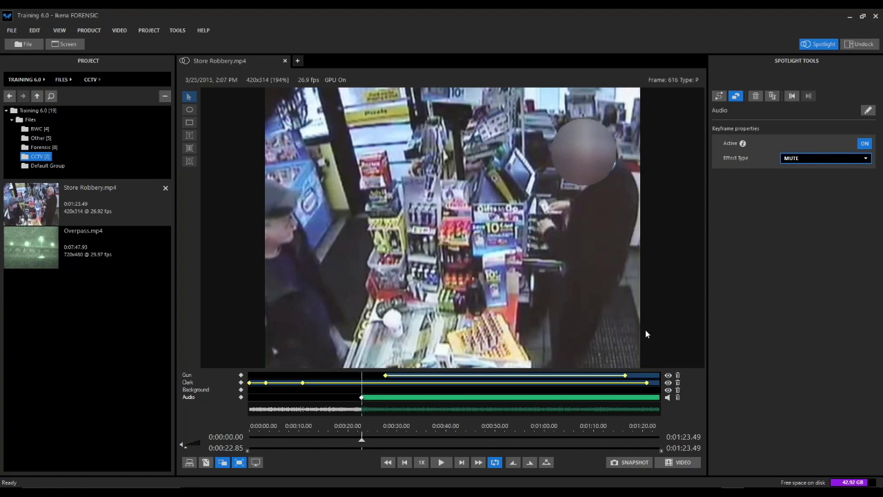
Step: At 0:00:25.00, add an audio keyframe and turn its Active property off to end the muted section
click(372, 436)
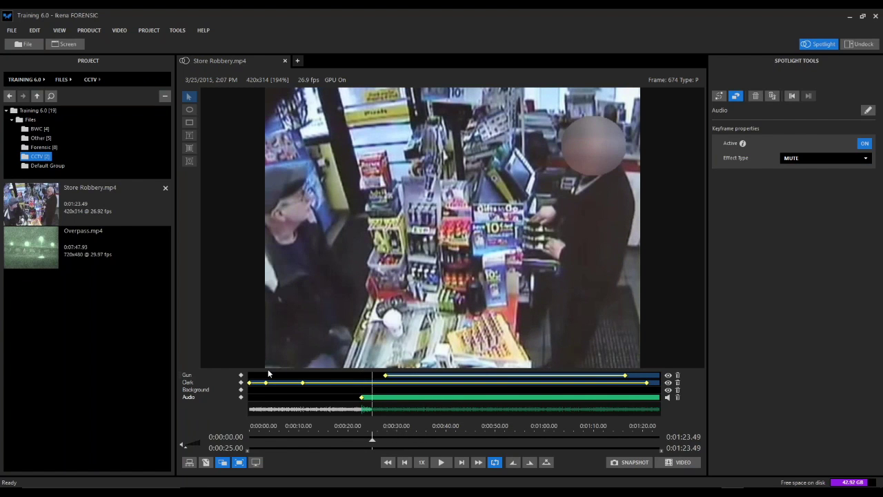
click(241, 397)
click(866, 144)
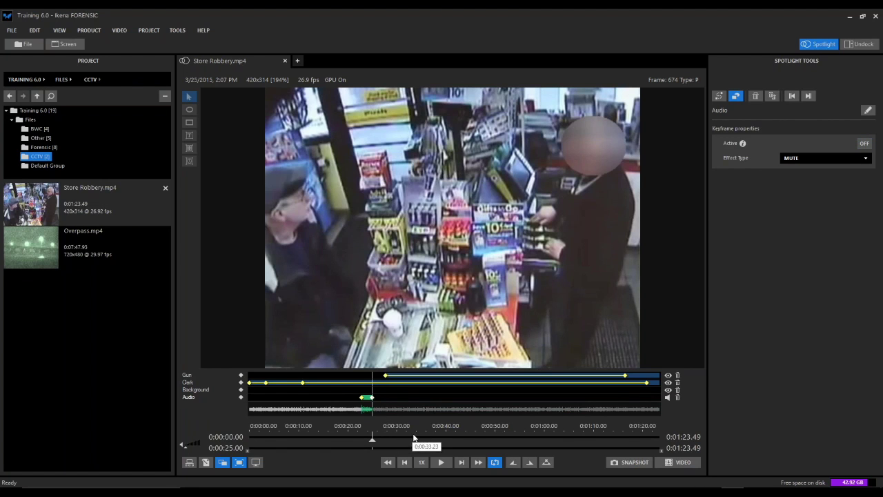
Step: Mute a second audio section from 0:00:33.45 to 0:00:35.60 with an active and an inactive keyframe
click(413, 437)
click(241, 396)
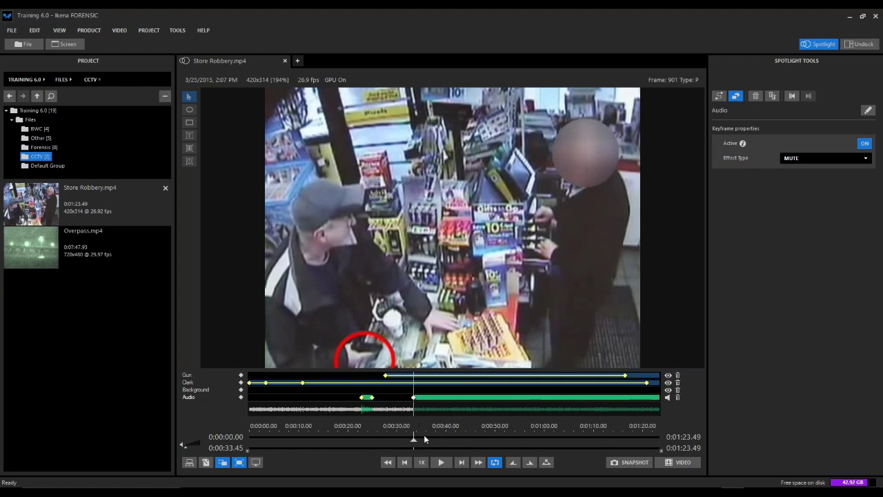
click(423, 438)
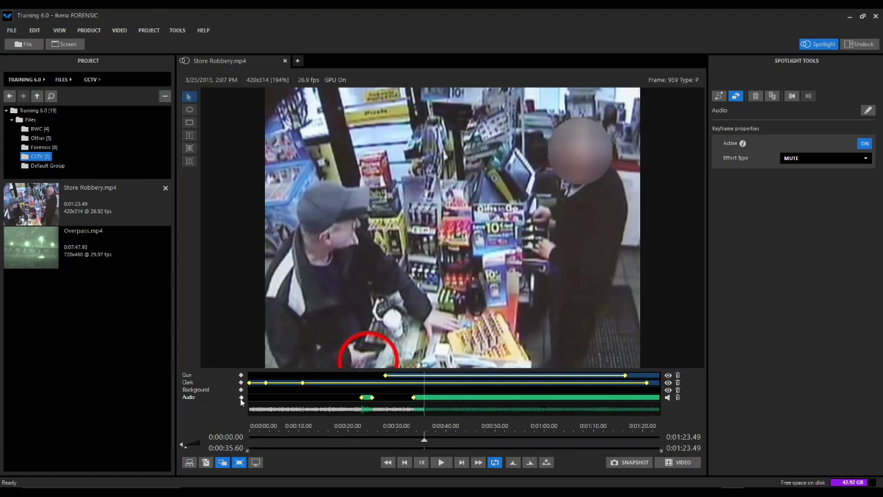
click(865, 143)
Step: Mute a third audio section from 0:00:40.54 to 0:00:43.07 with an active and an inactive keyframe
click(449, 437)
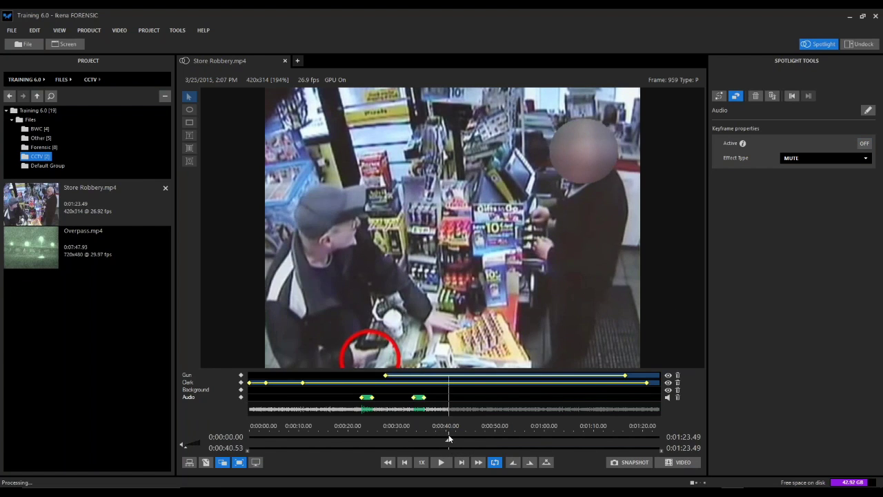
click(242, 396)
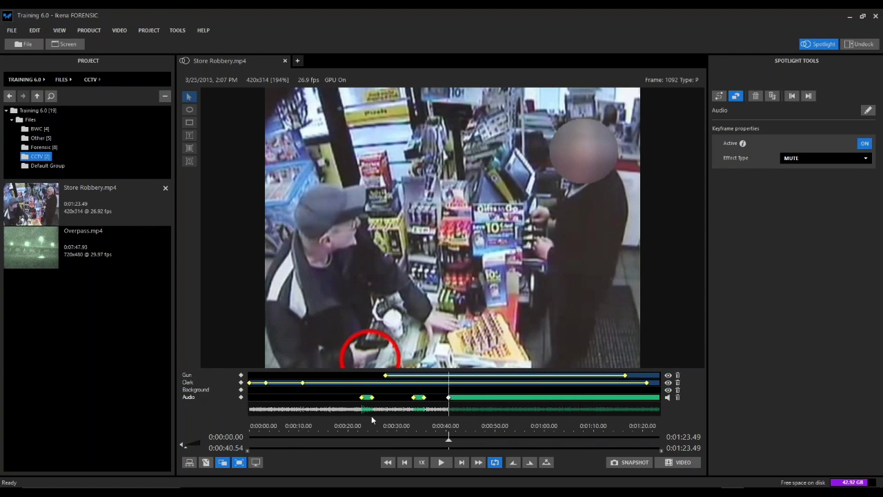
click(461, 437)
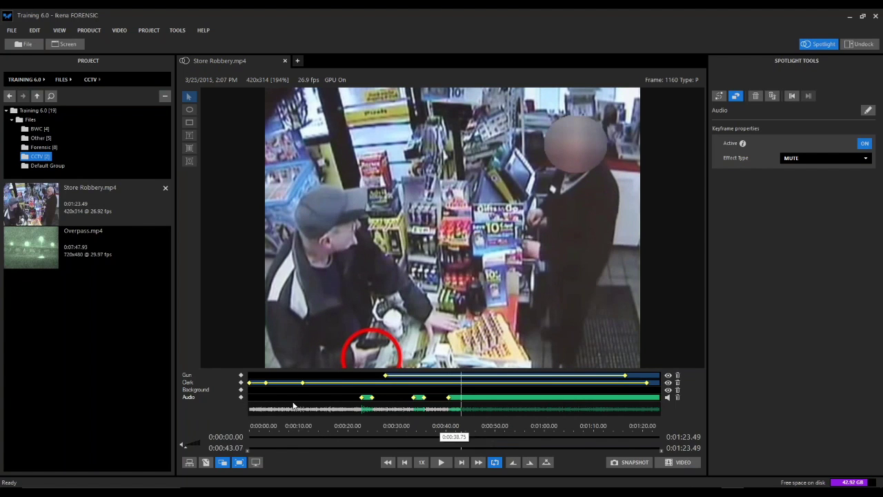
click(242, 397)
click(864, 143)
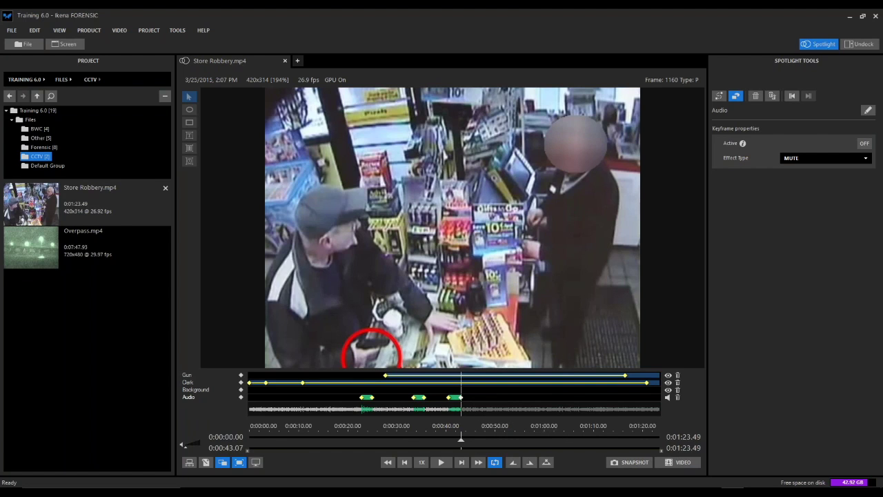
Step: Show the products list and take a snapshot of the frame at 0:00:56.45
click(189, 462)
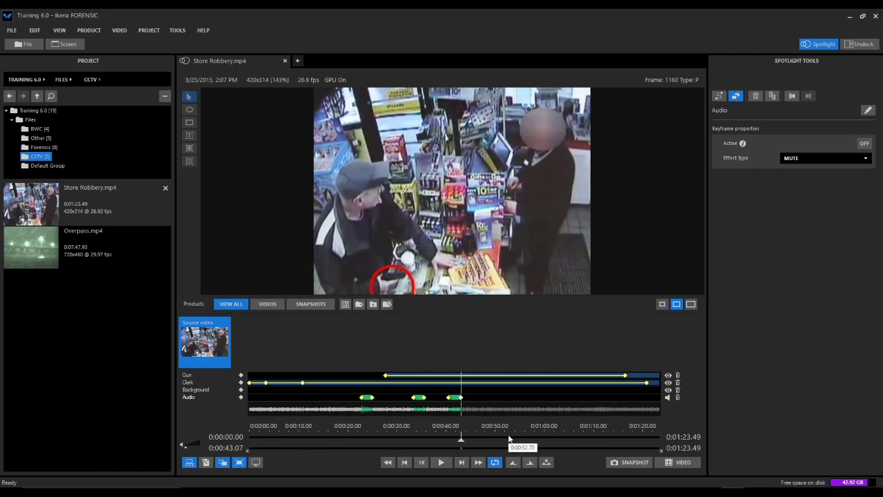
click(527, 445)
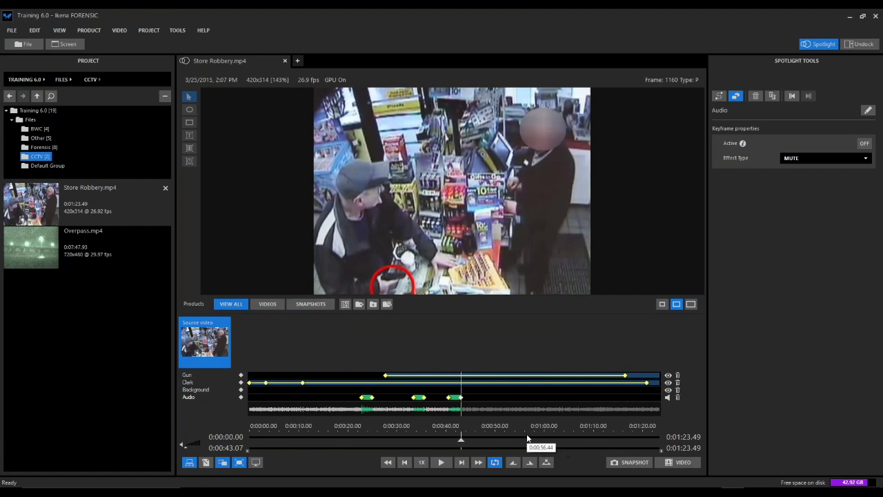
click(630, 463)
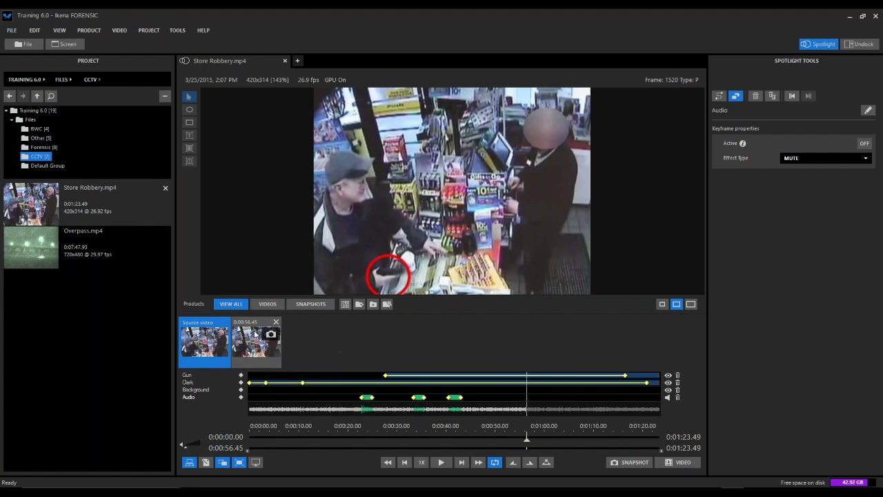
Step: Process the full video as MPEG-4 (H.264) with low compression at 1.0X playback speed and save it as a product
click(677, 464)
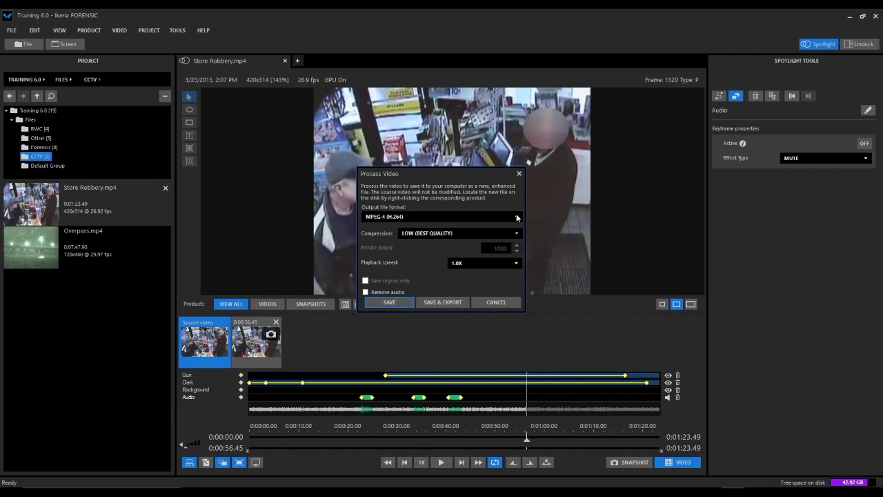
click(516, 217)
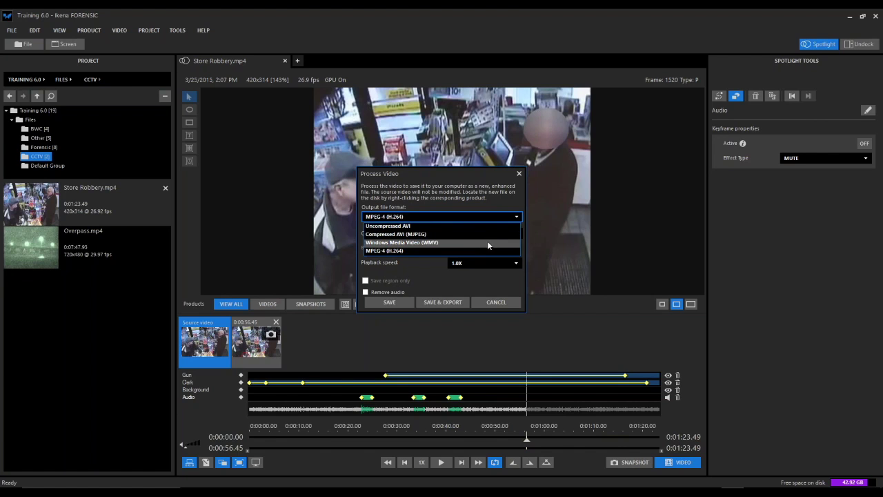
click(422, 253)
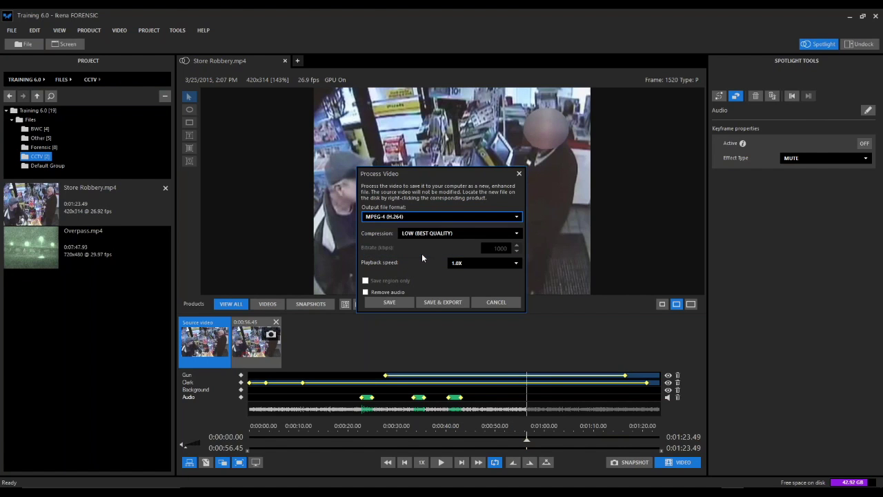
click(390, 303)
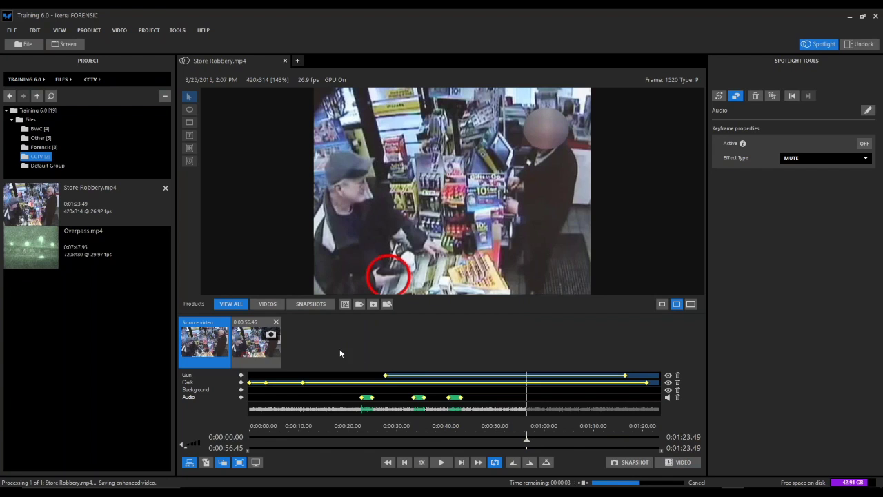
click(267, 305)
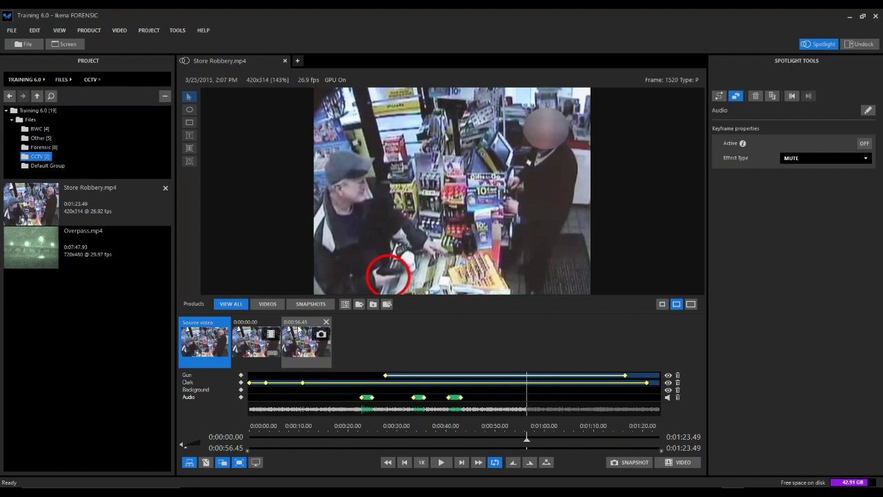
Step: Mark the segment from 0:00:29.87 to 0:00:49.80 and process it as a saved MPEG-4 video product
click(537, 448)
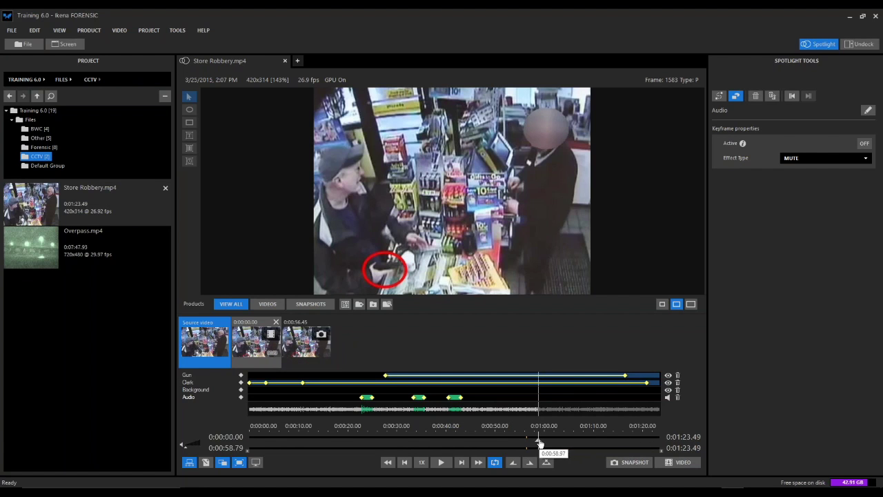
drag(538, 444, 396, 450)
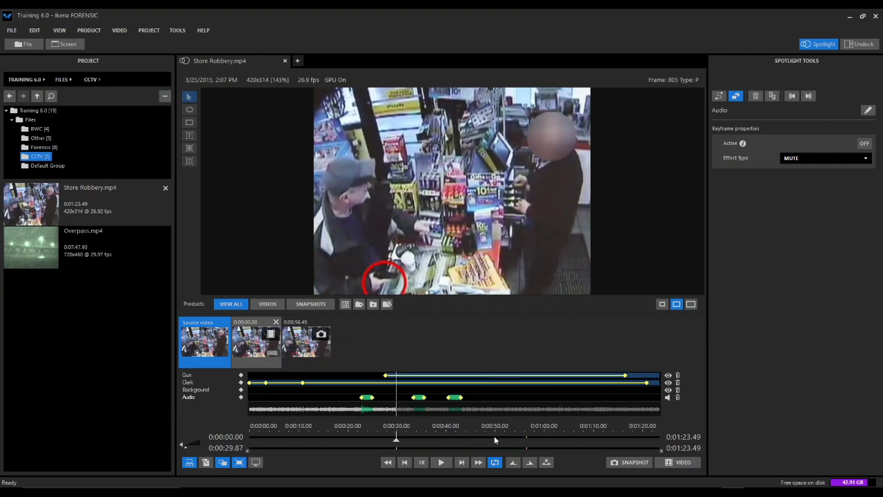
click(494, 437)
click(530, 462)
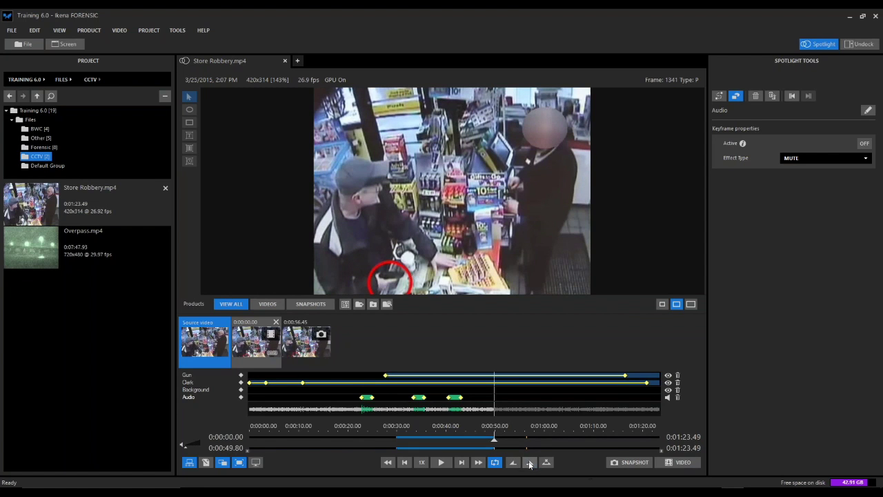
click(680, 463)
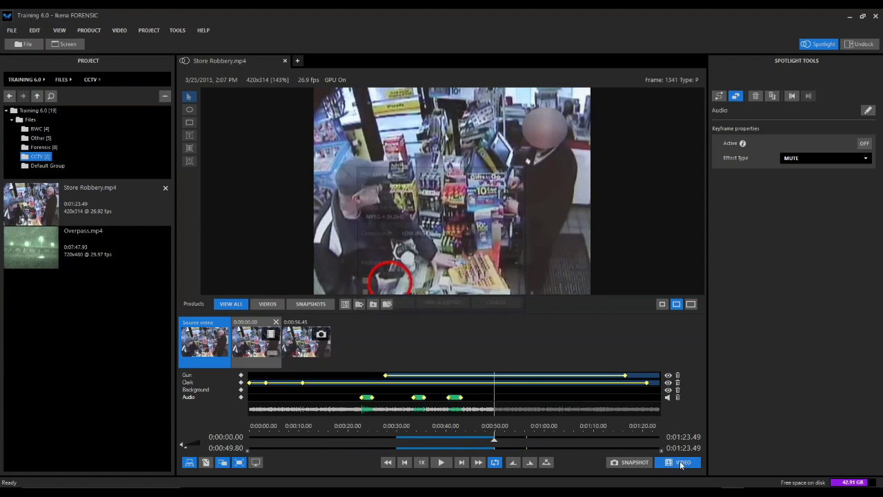
click(395, 307)
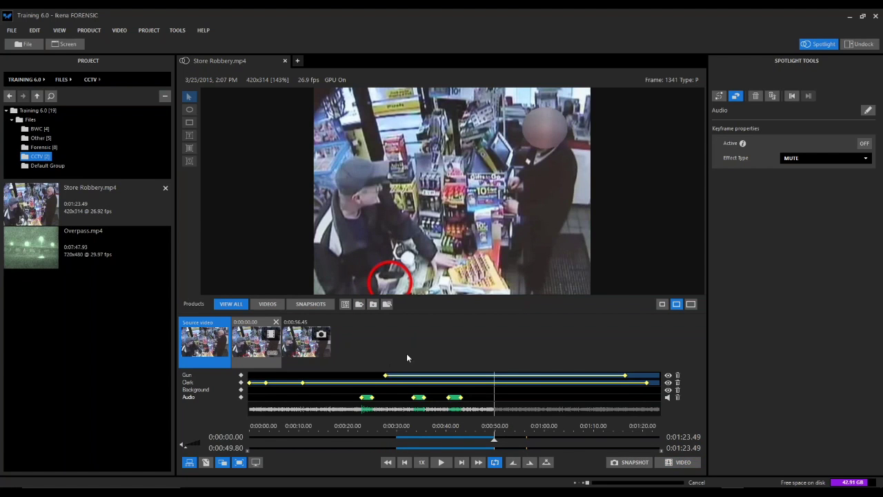
Step: Show only the video products and save the 0:00:29.87 clip as Short Clip in the Test folder on the Desktop
click(268, 305)
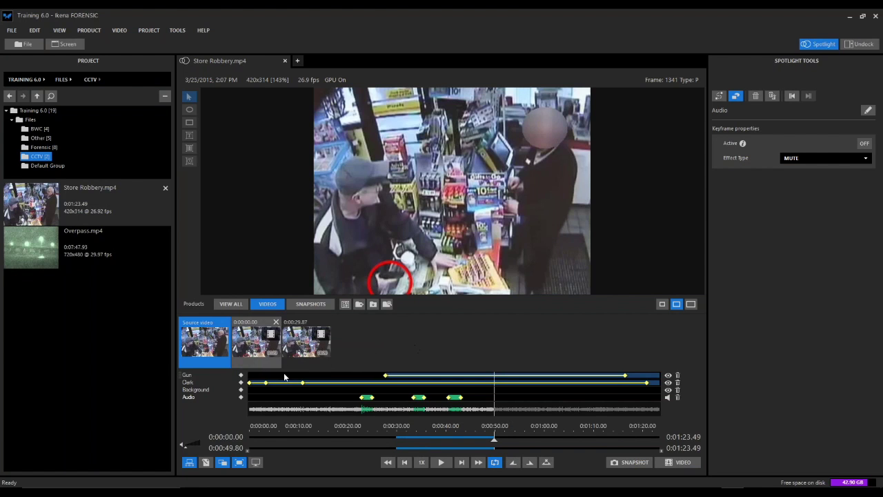
right_click(300, 333)
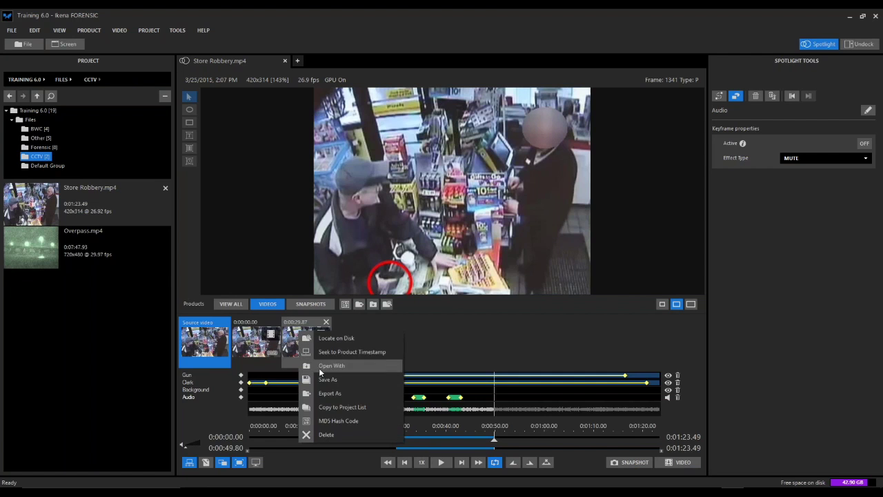
click(322, 381)
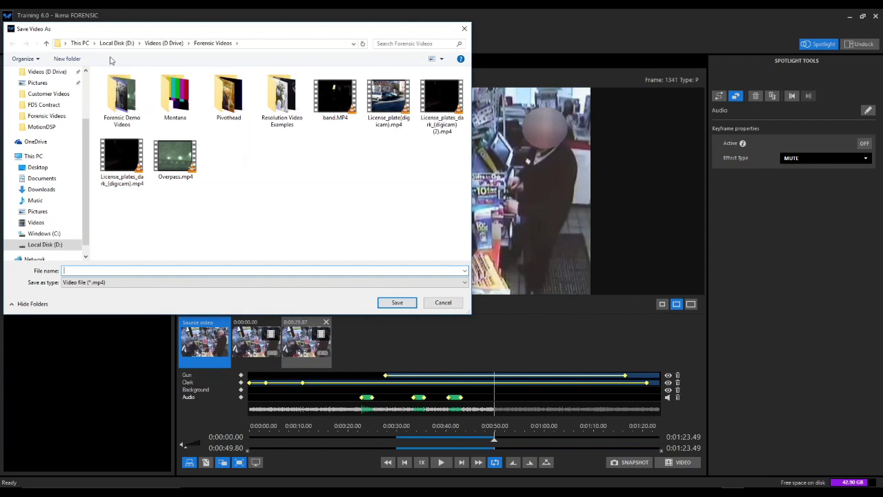
scroll(83, 139, up, 5)
click(59, 88)
double_click(114, 153)
click(112, 269)
text(Short Clip)
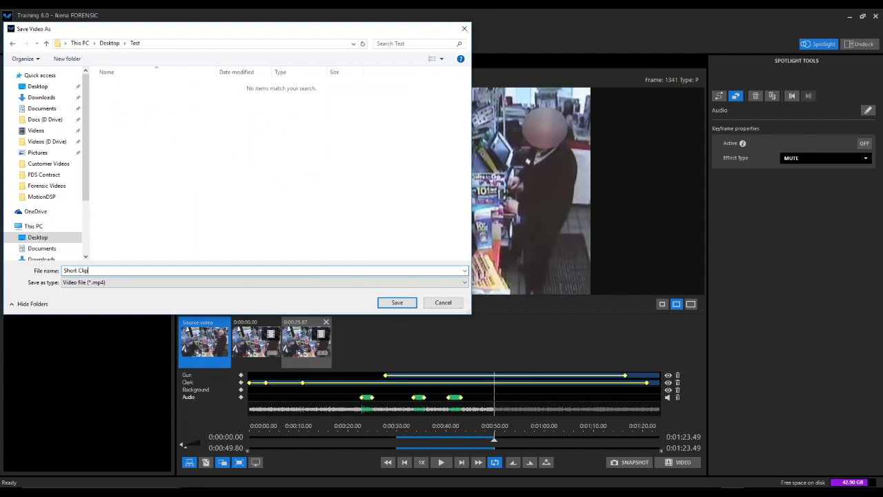
key(Return)
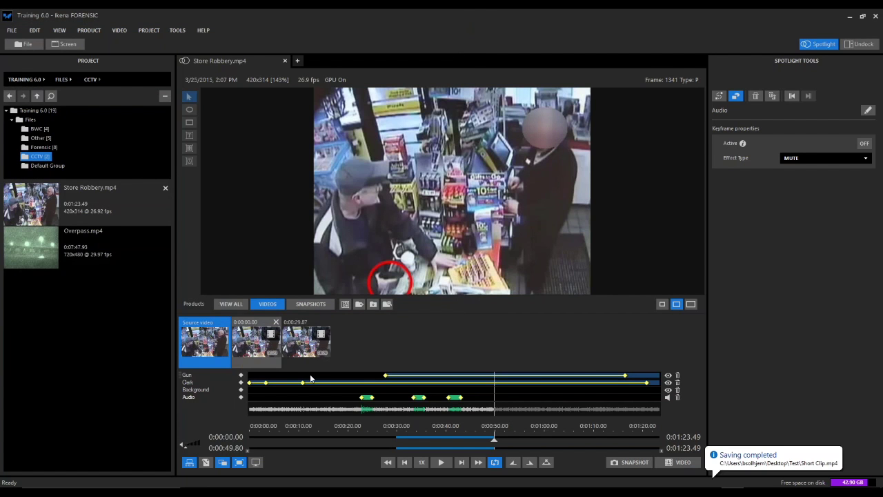
Step: Save the full-length video product, starting at 0:00:00.00, as Full Clip in the Test folder
right_click(264, 336)
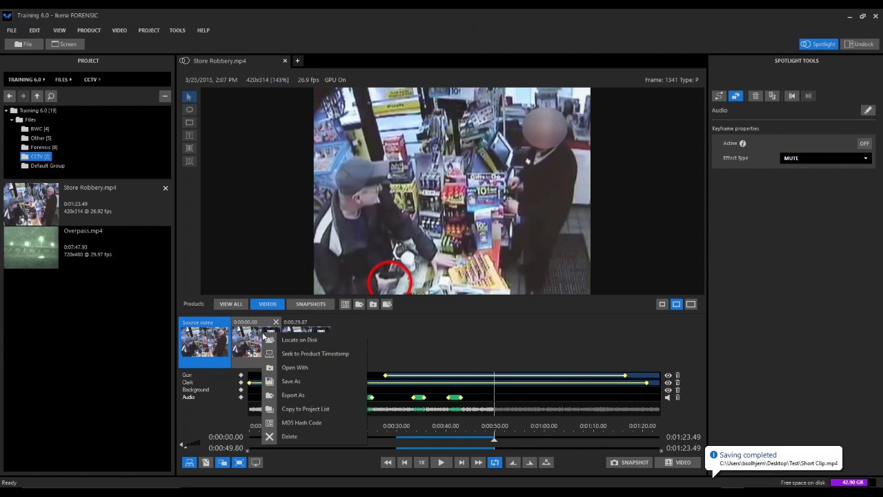
click(297, 380)
text(Full Clip)
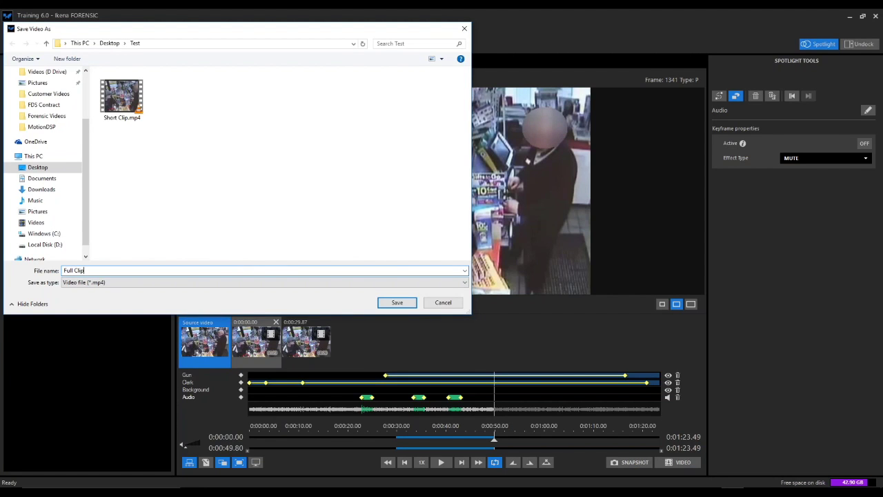
key(Return)
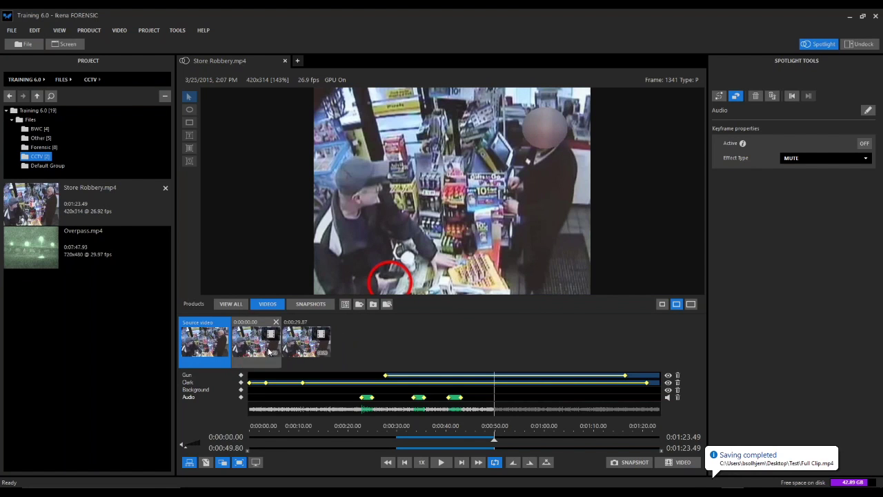
Step: Show all products again and look over the available actions for the full-length video product
click(231, 303)
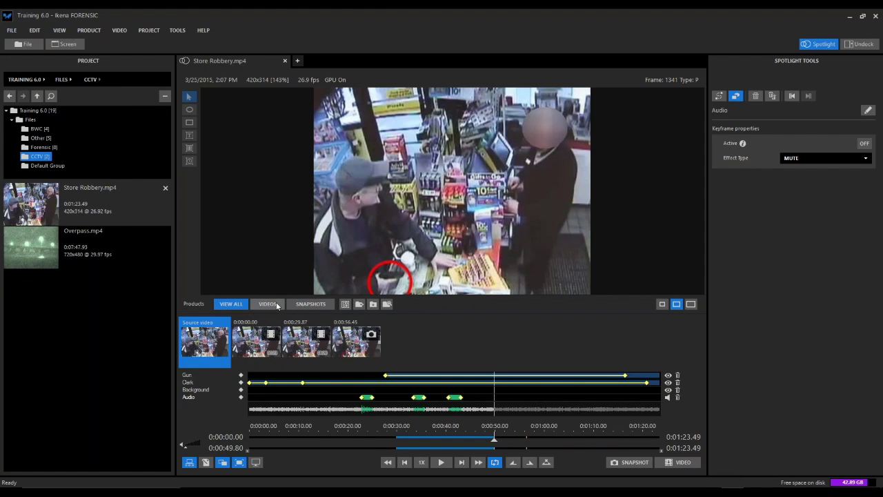
right_click(260, 347)
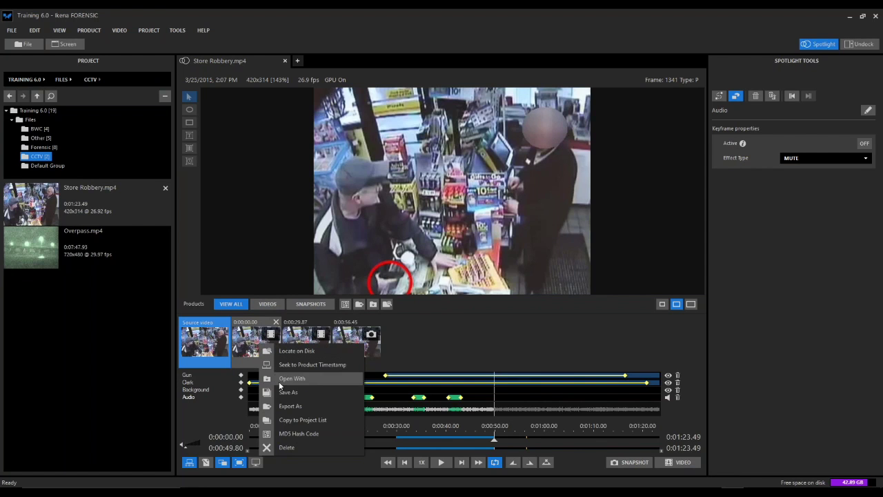
click(461, 335)
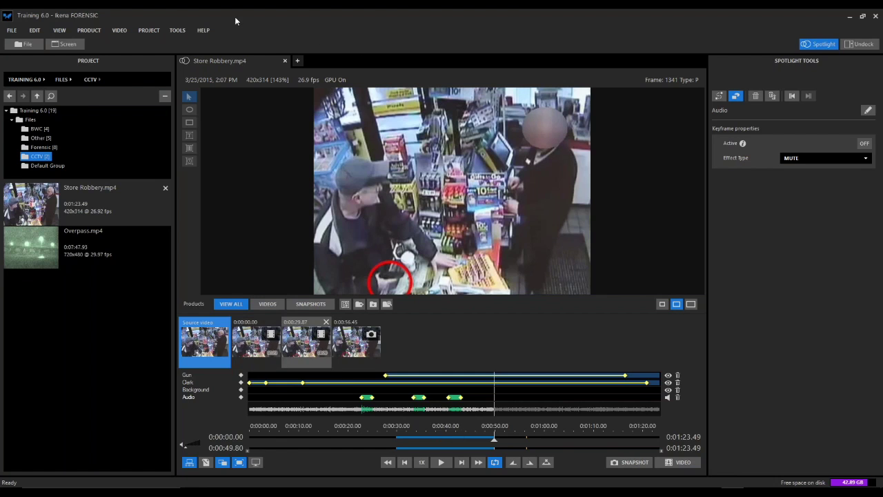
Step: Generate a report for the current video and save it as the RTF file Test in the Test folder
click(178, 31)
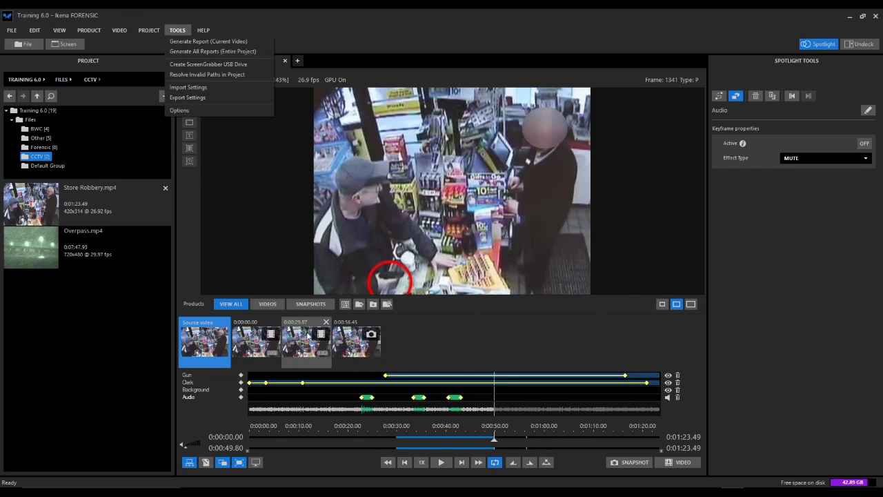
click(241, 43)
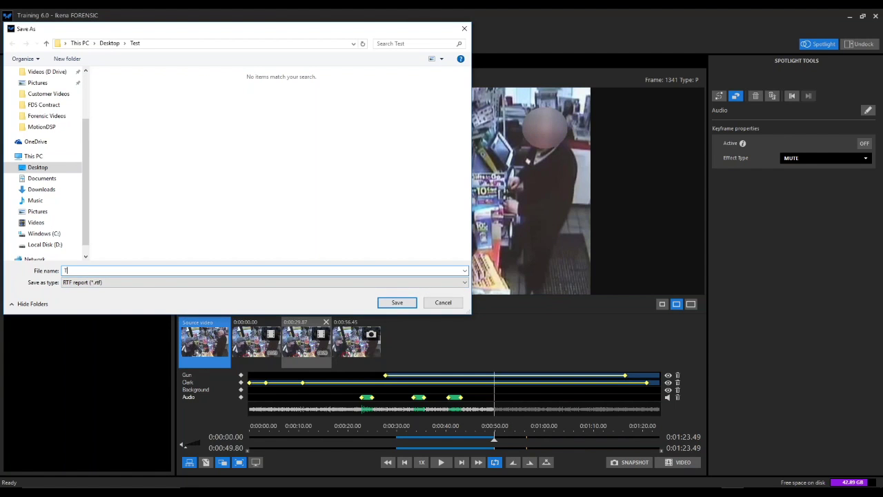
key(Return)
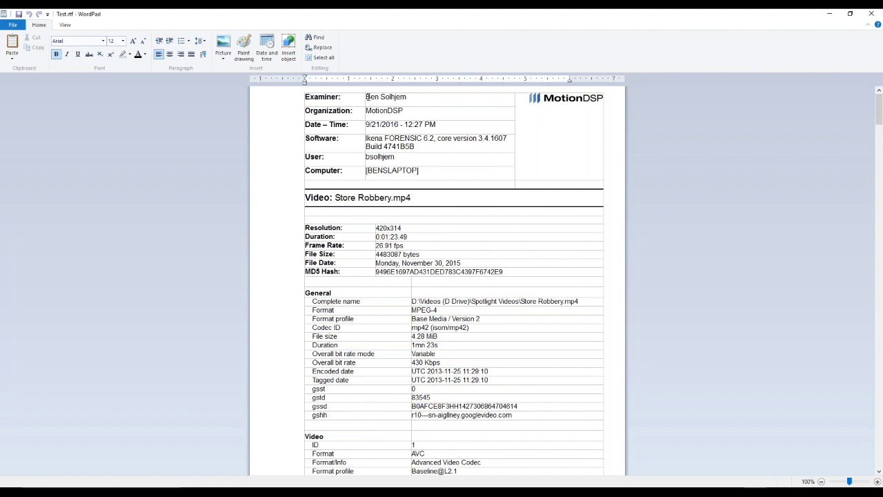
Step: Review the report header's examiner, organization, date and software details, and the Store Robbery.mp4 file properties including its MD5 hash
mouse_move(367, 96)
mouse_down()
mouse_move(401, 99)
mouse_move(386, 108)
mouse_move(366, 103)
mouse_up()
click(550, 113)
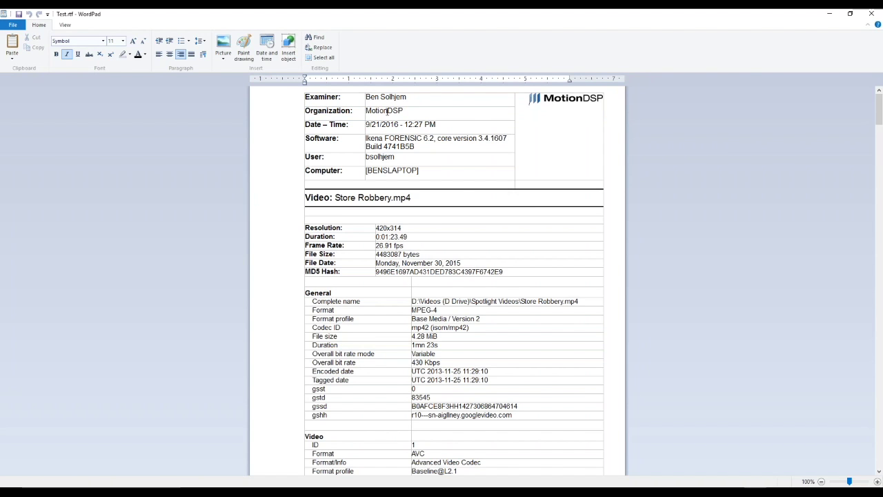
drag(455, 131, 368, 131)
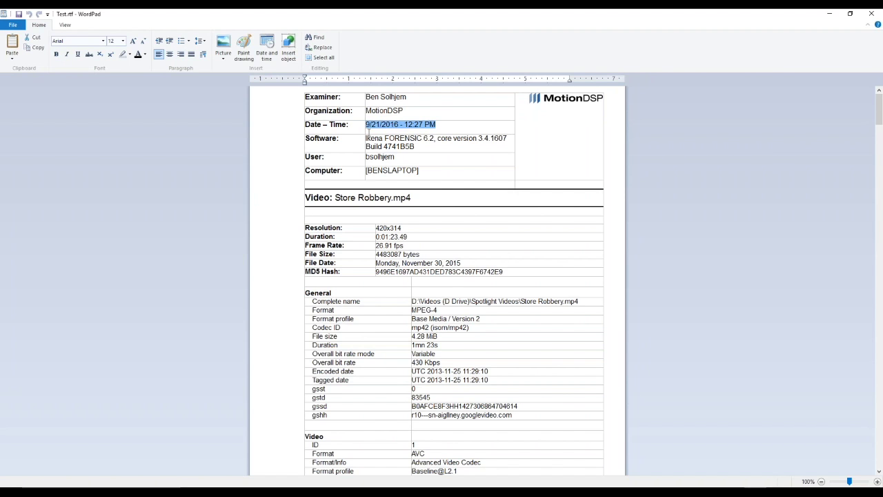
drag(424, 147, 366, 140)
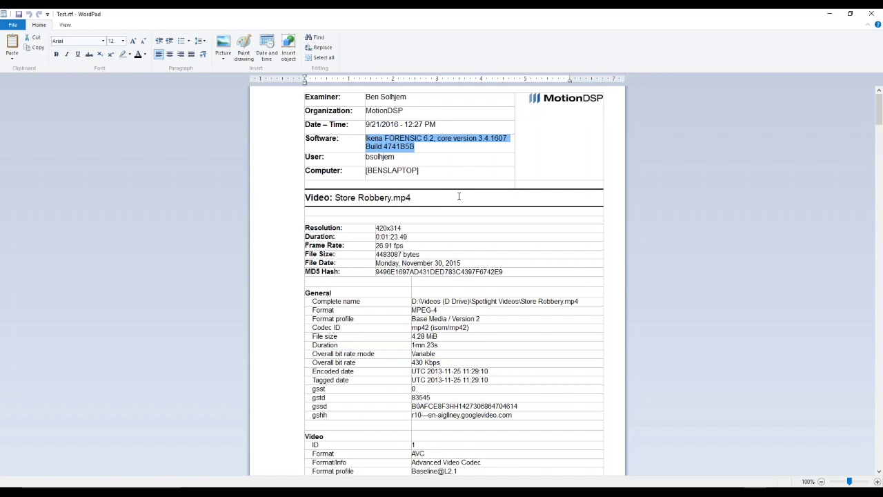
scroll(477, 243, down, 1)
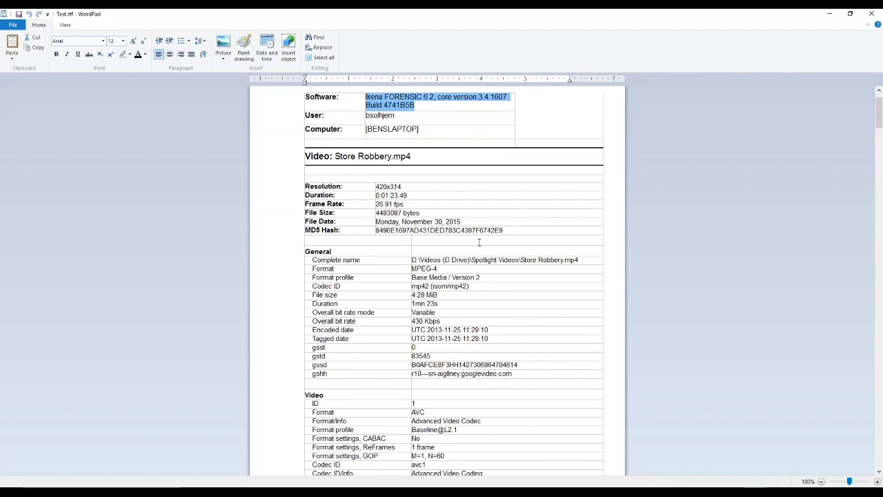
drag(336, 157, 402, 156)
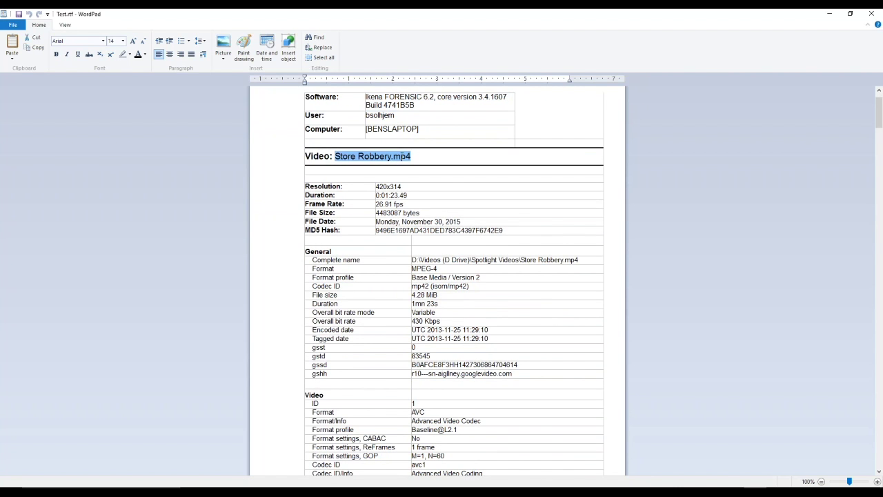
drag(308, 185, 500, 226)
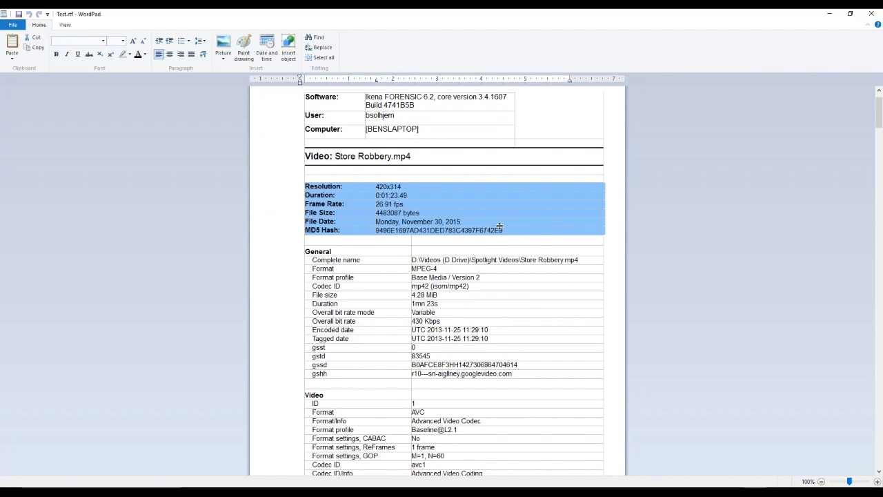
click(323, 230)
Step: Read through the General, Video and Audio metadata sections of the source video in the report
scroll(584, 112, down, 2)
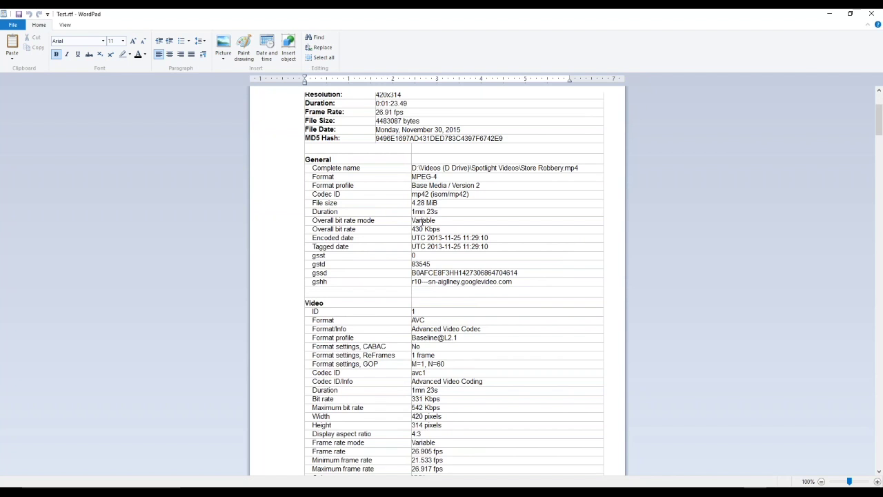
scroll(423, 220, down, 1)
scroll(460, 167, down, 1)
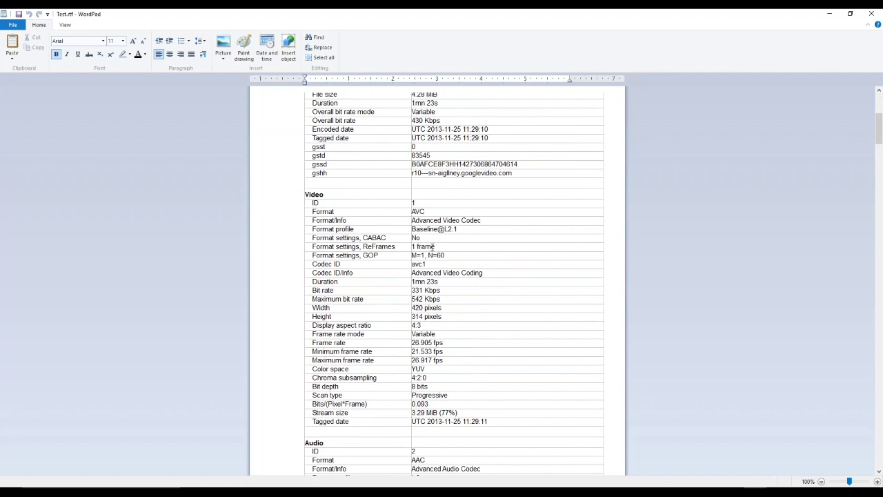
scroll(433, 246, down, 1)
scroll(435, 290, down, 1)
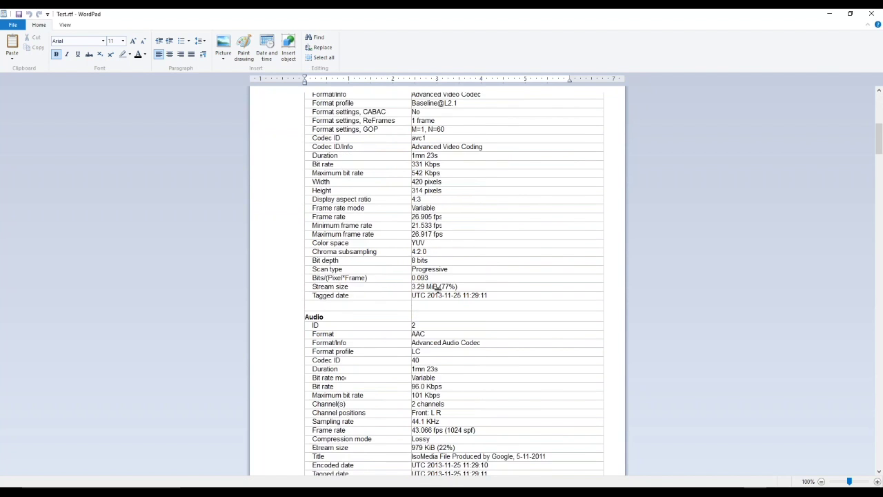
scroll(448, 287, down, 1)
scroll(446, 323, down, 2)
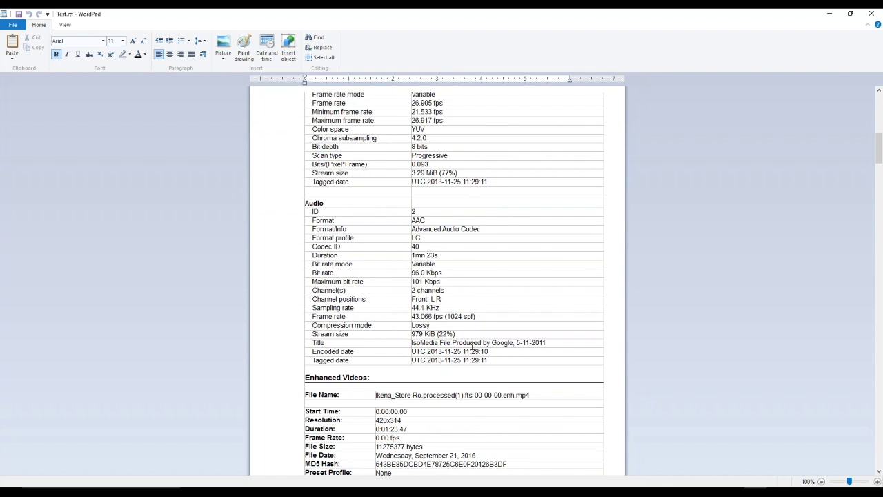
Step: Look through the Enhanced Videos and Enhanced Snapshots sections, including their thumbnails and processing settings
scroll(477, 316, down, 5)
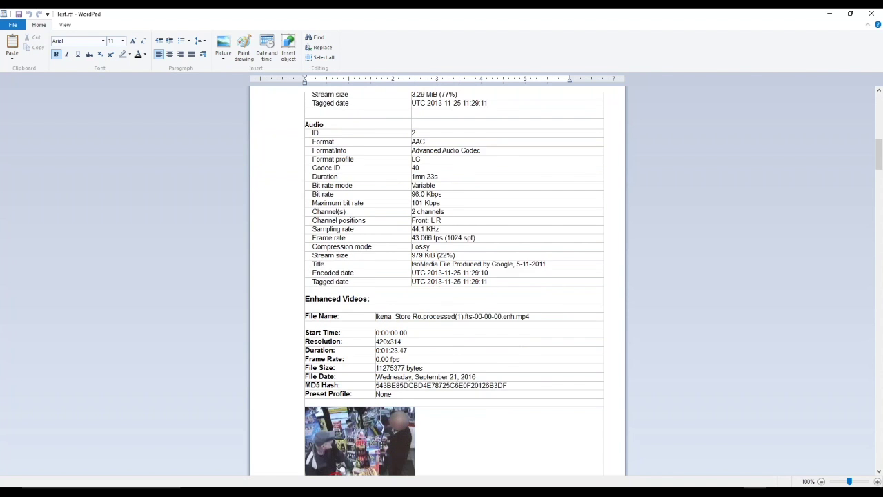
scroll(483, 220, down, 2)
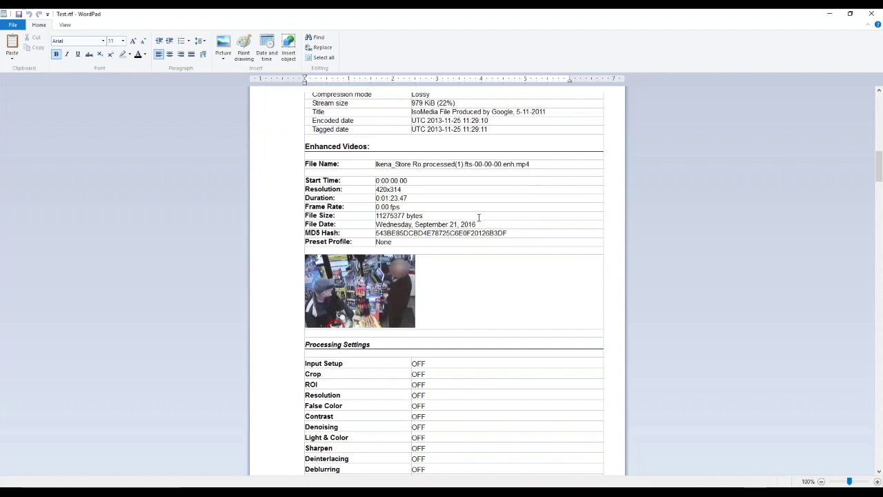
scroll(483, 216, down, 14)
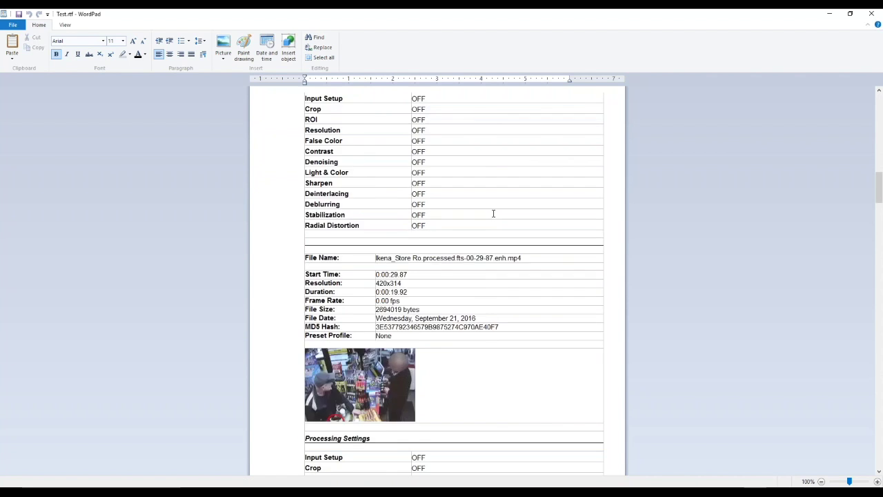
scroll(494, 213, down, 6)
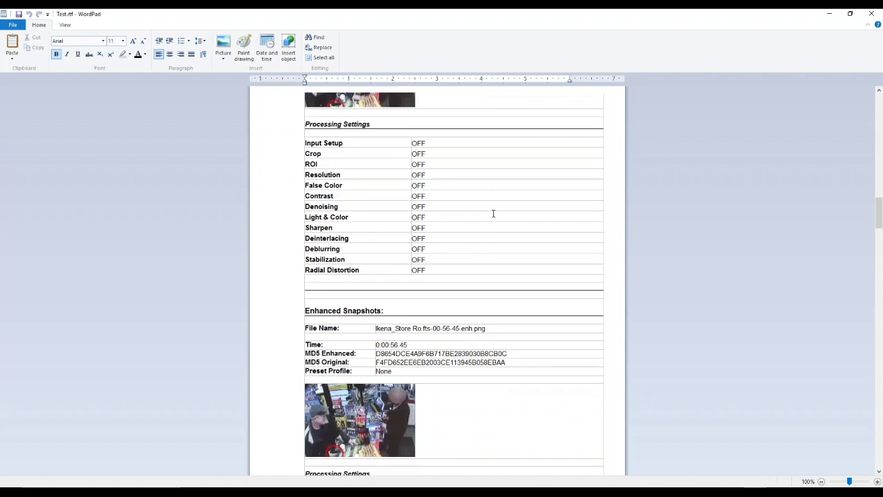
scroll(493, 213, down, 9)
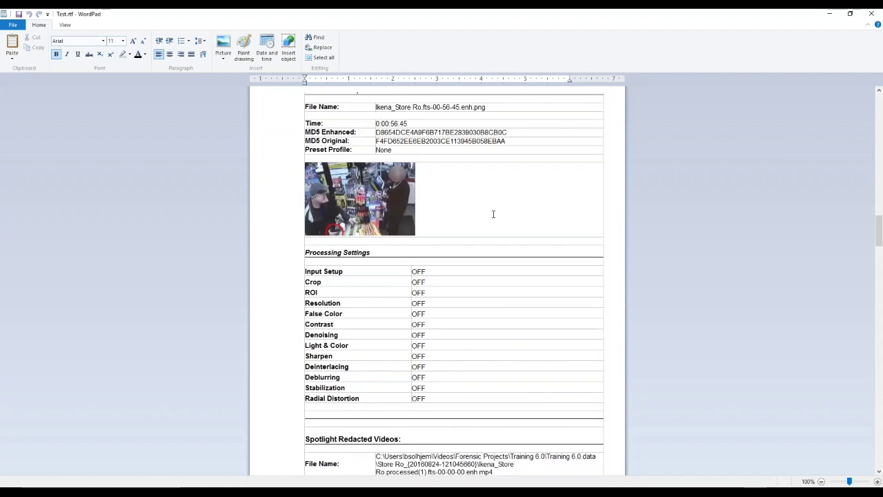
scroll(454, 283, down, 3)
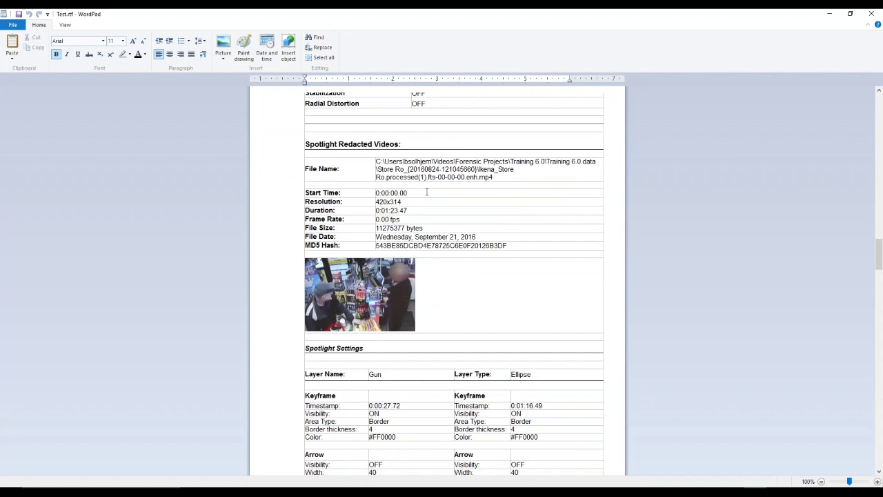
Step: Examine the full-length video's file name and properties under Spotlight Redacted Videos
drag(493, 177, 378, 161)
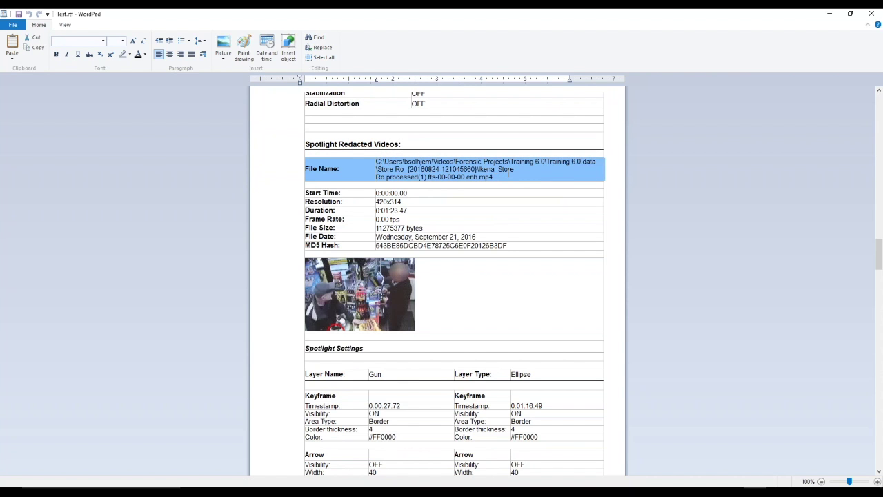
scroll(502, 211, down, 2)
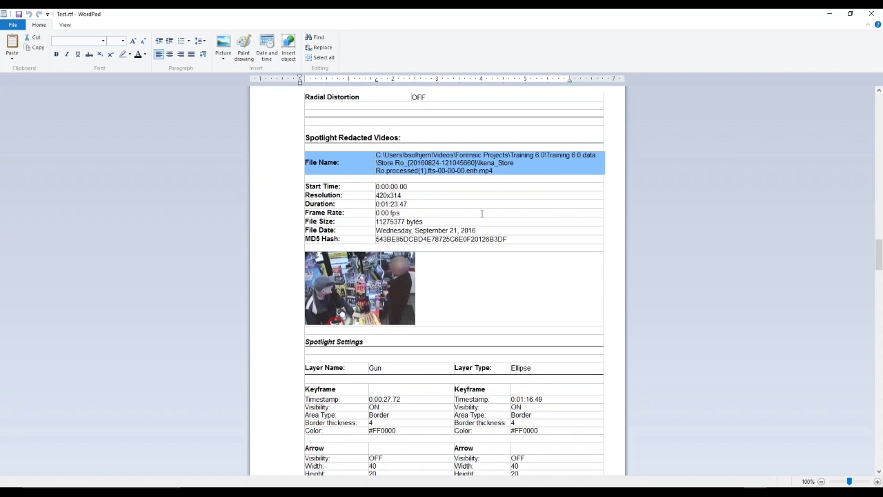
scroll(434, 217, down, 1)
scroll(434, 217, down, 1)
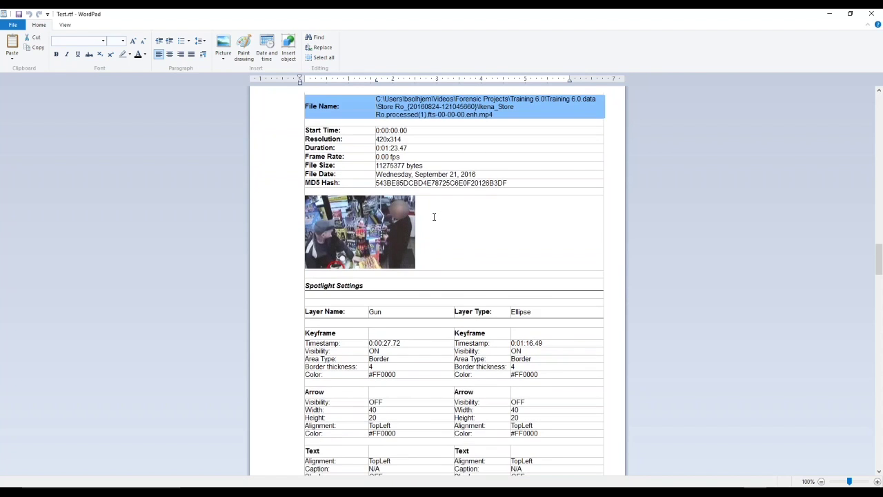
Step: Examine the Gun layer's name, layer type and keyframe timestamps in the full-length video's Spotlight Settings
scroll(432, 217, down, 3)
click(407, 208)
mouse_move(389, 206)
mouse_down()
mouse_move(365, 205)
mouse_move(389, 207)
mouse_up()
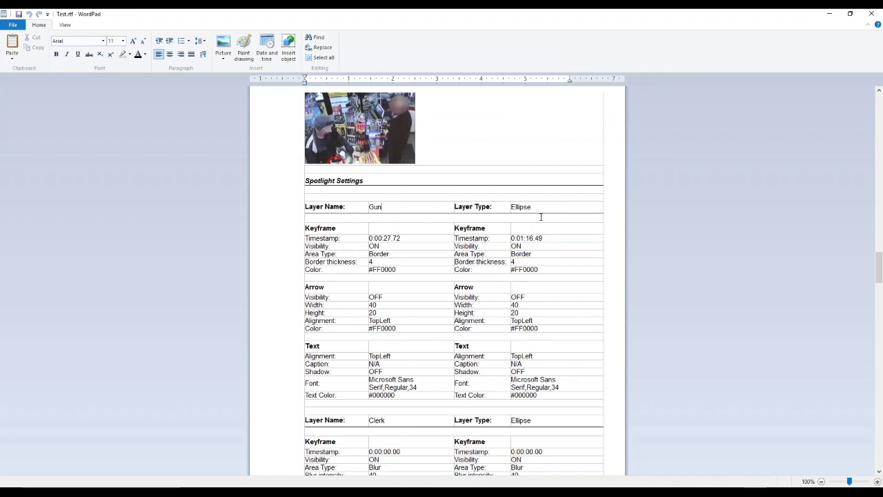
double_click(523, 204)
drag(402, 239, 369, 238)
drag(543, 238, 512, 238)
Step: Examine the Clerk layer's name, layer type, area type and keyframes in the full-length video's Spotlight Settings
scroll(402, 266, down, 3)
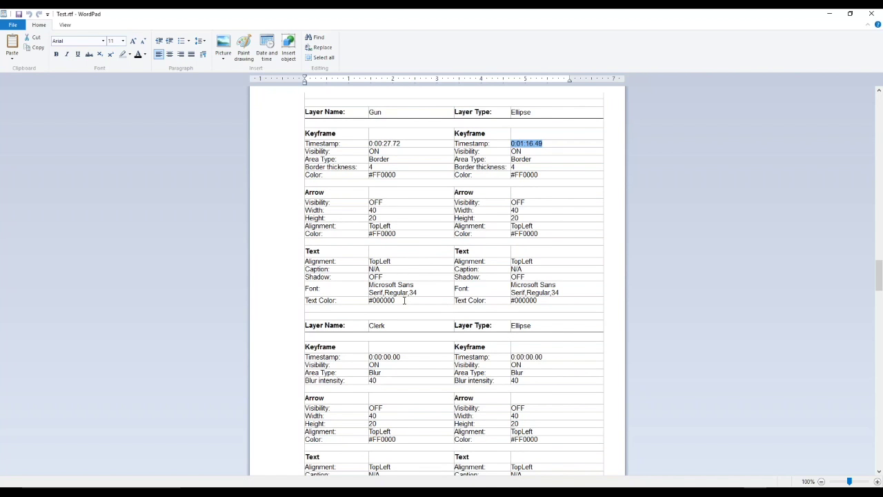
scroll(417, 267, down, 3)
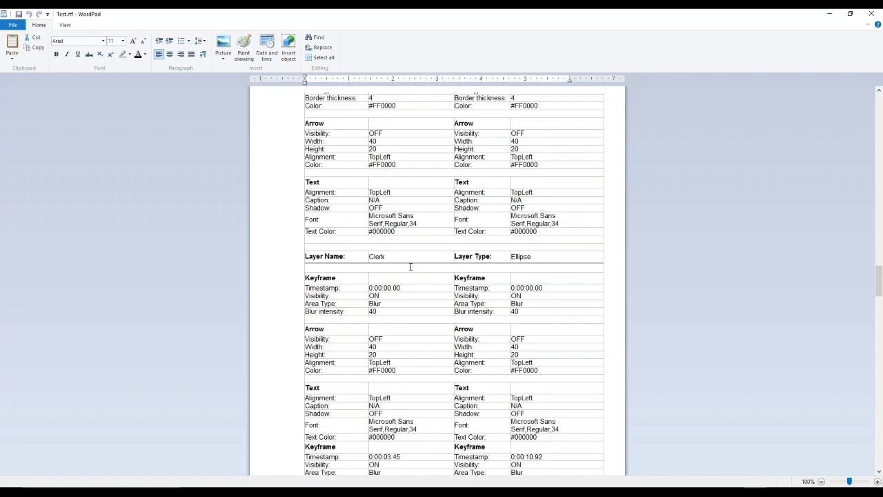
double_click(403, 241)
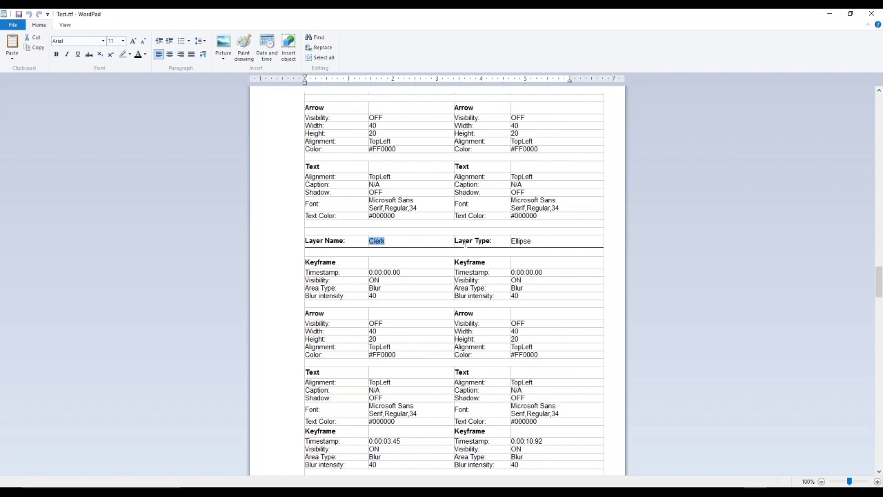
double_click(517, 241)
scroll(513, 238, down, 1)
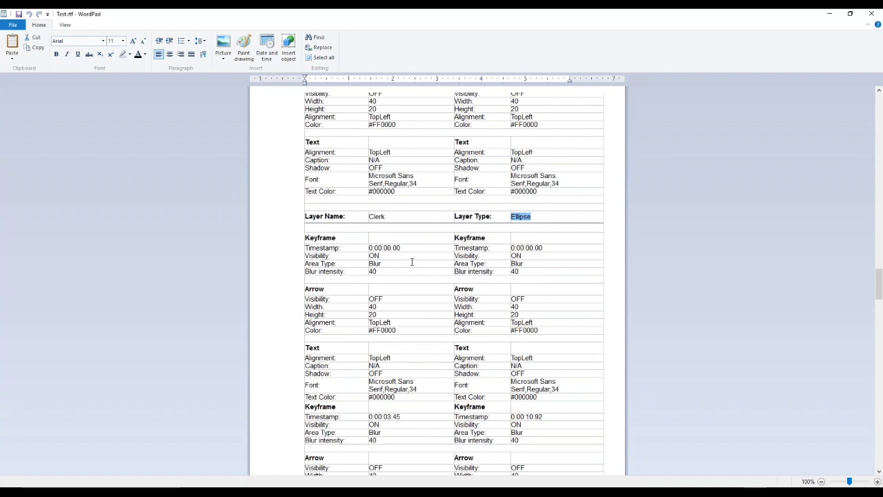
double_click(374, 260)
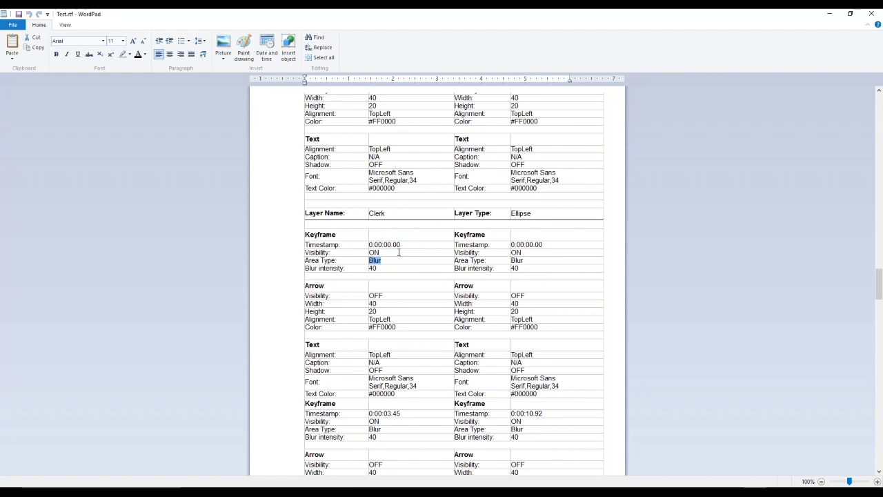
scroll(546, 215, down, 1)
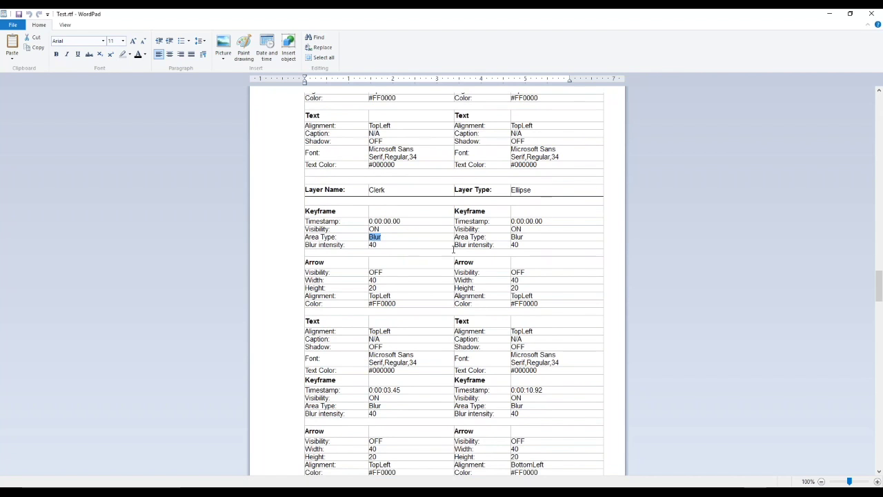
scroll(453, 249, down, 9)
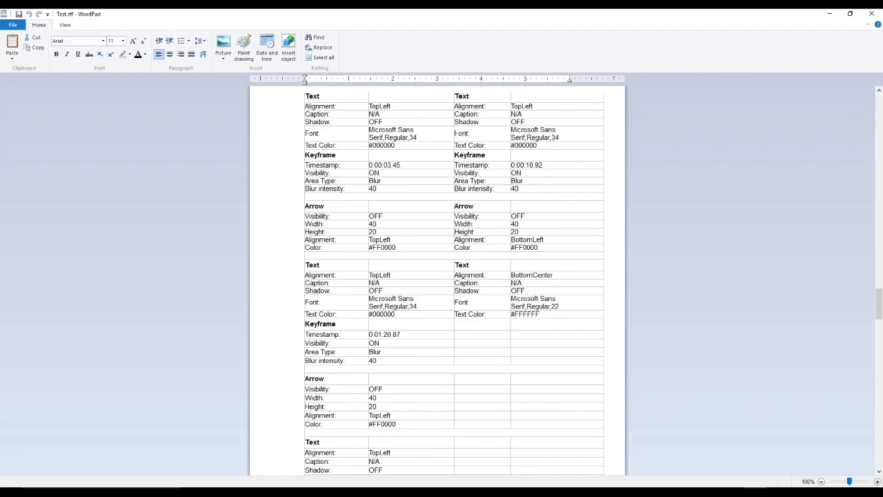
Step: Check the Background and Audio layer entries, looking at the Audio keyframes' timestamps, active states and effect type
scroll(394, 281, down, 8)
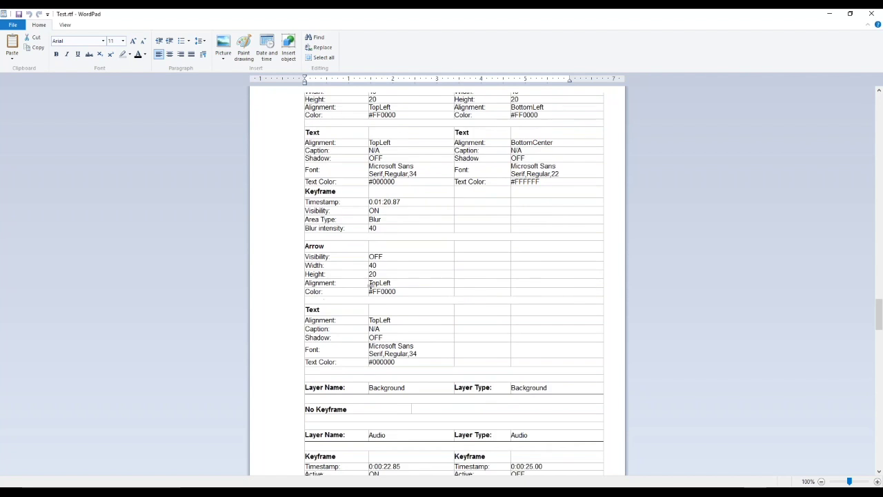
scroll(386, 282, down, 4)
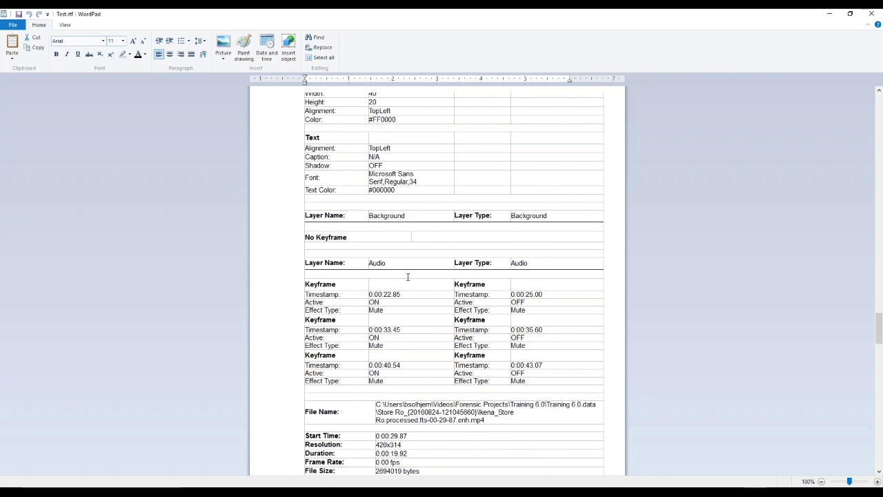
scroll(415, 332, down, 1)
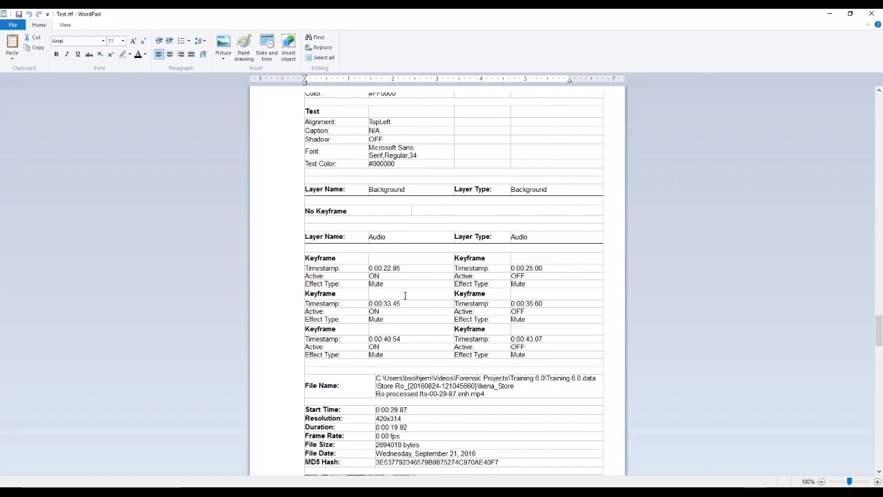
drag(392, 357, 359, 355)
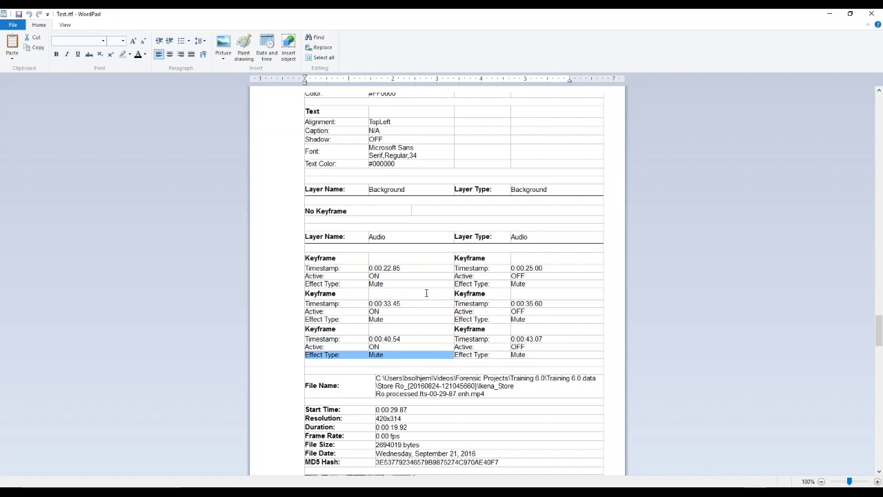
click(431, 256)
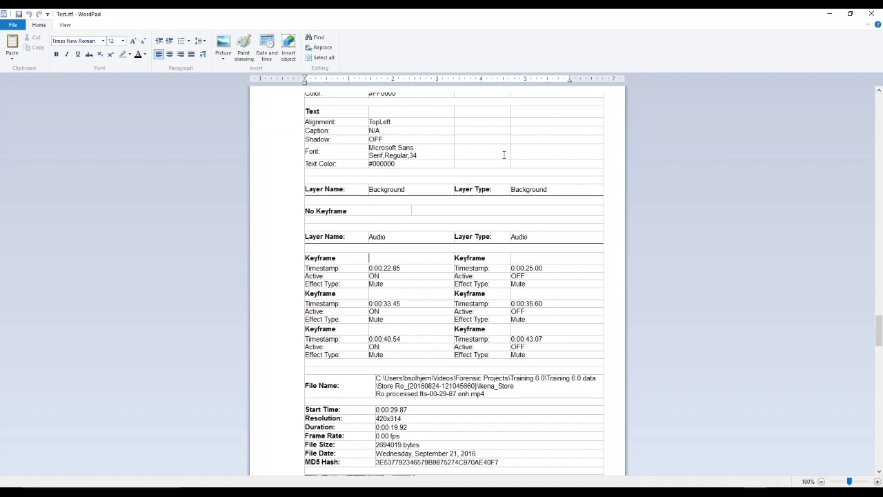
Step: Examine the second redacted video's file properties, Spotlight layers and Audio keyframes in the report
scroll(451, 148, down, 3)
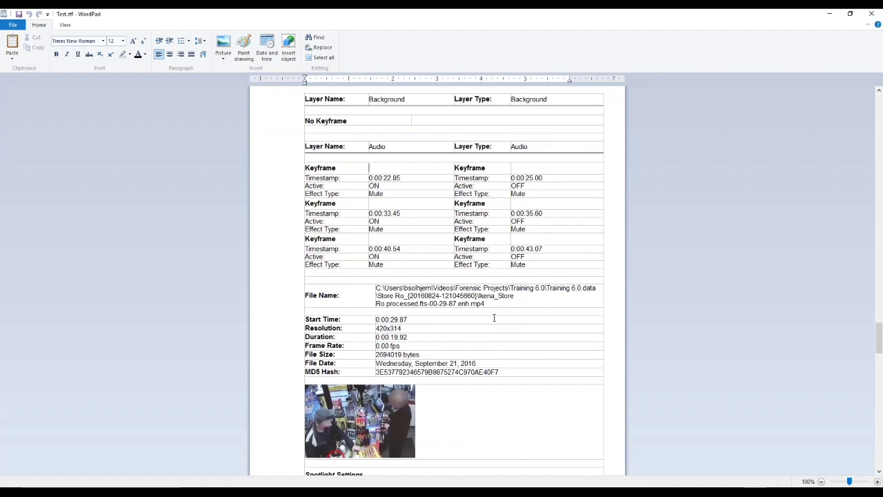
scroll(503, 309, down, 5)
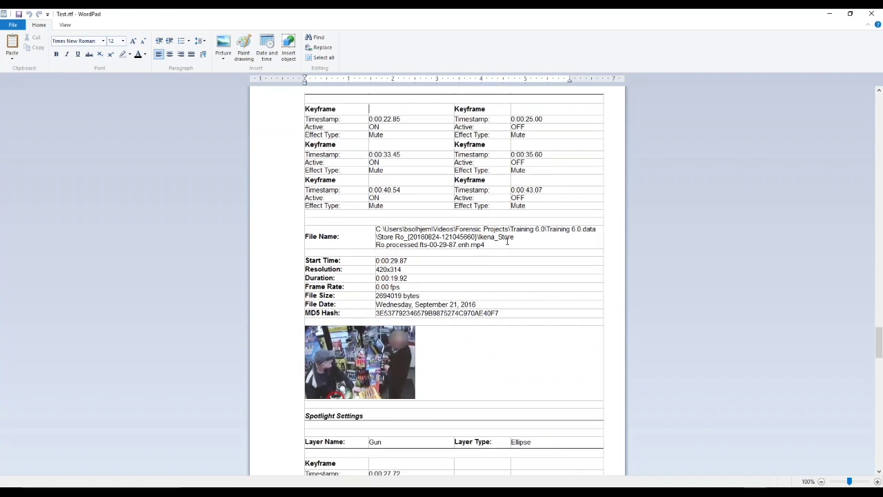
scroll(448, 217, down, 9)
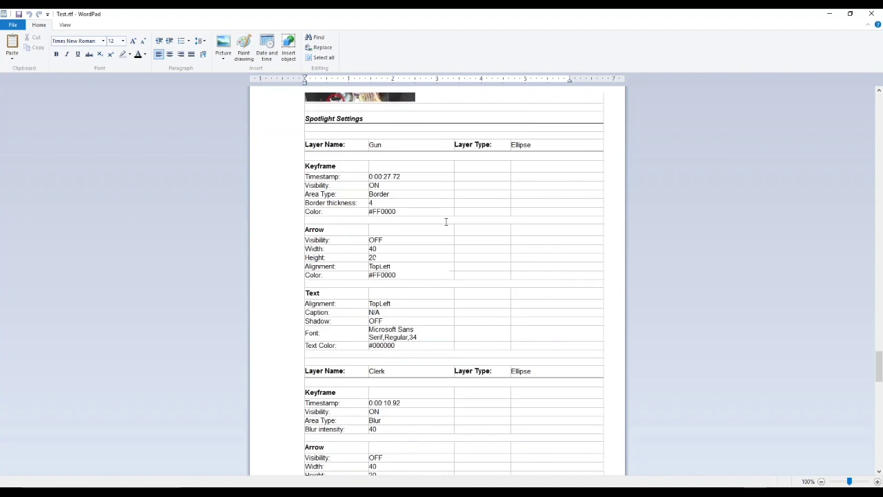
scroll(428, 172, down, 1)
scroll(431, 169, up, 1)
scroll(432, 169, down, 1)
scroll(454, 283, down, 13)
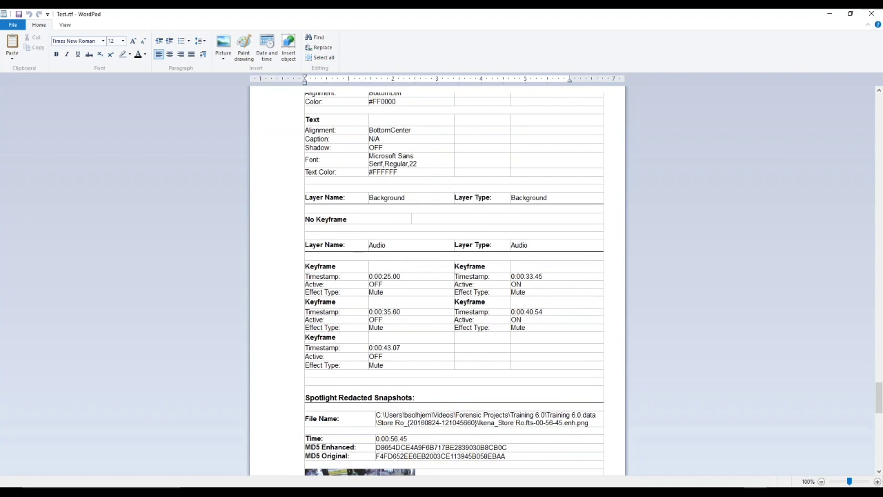
Step: Examine the Spotlight Redacted Snapshots section, including the file name, time, MD5 hashes and the Gun, Clerk, Background and Audio layer settings
scroll(433, 177, down, 6)
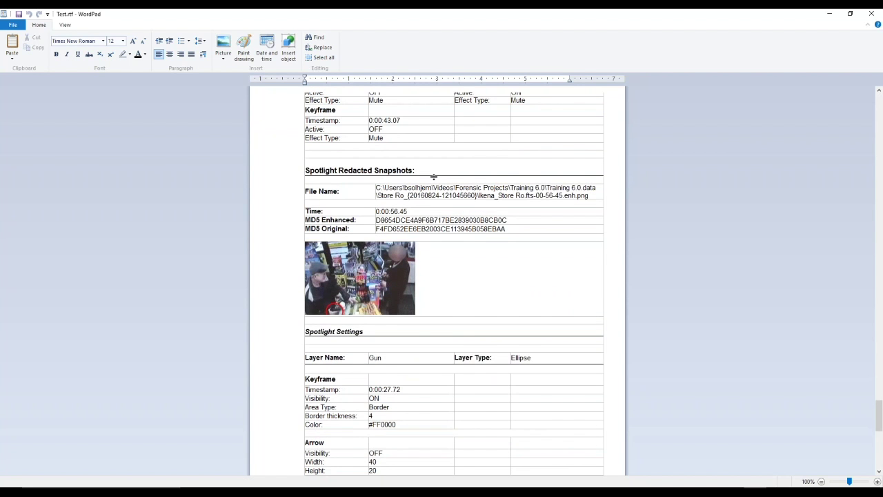
scroll(405, 187, down, 2)
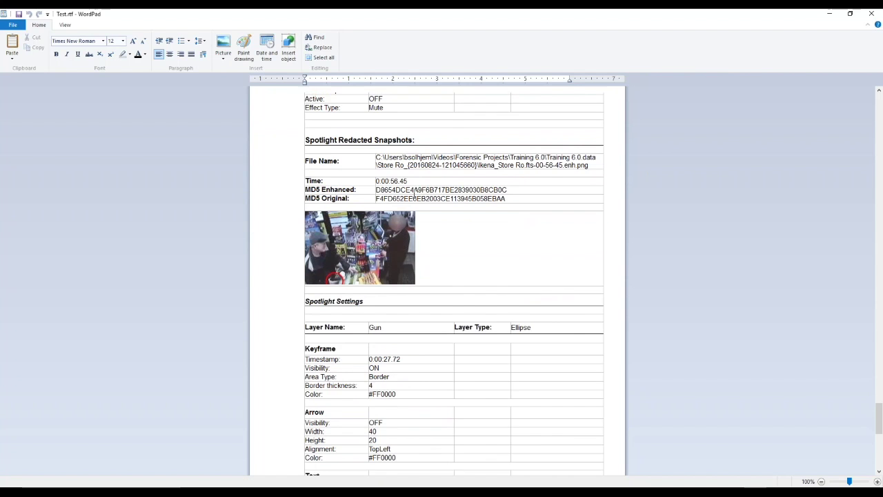
scroll(417, 255, down, 2)
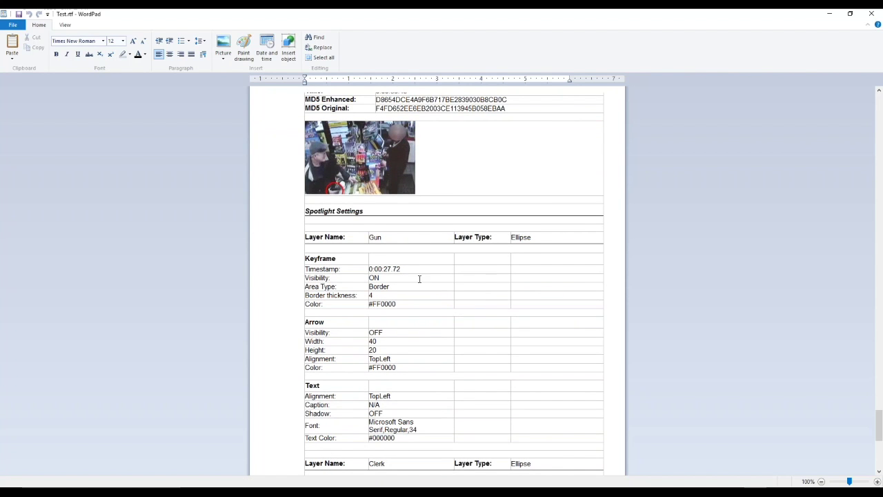
scroll(419, 278, down, 1)
scroll(407, 341, down, 9)
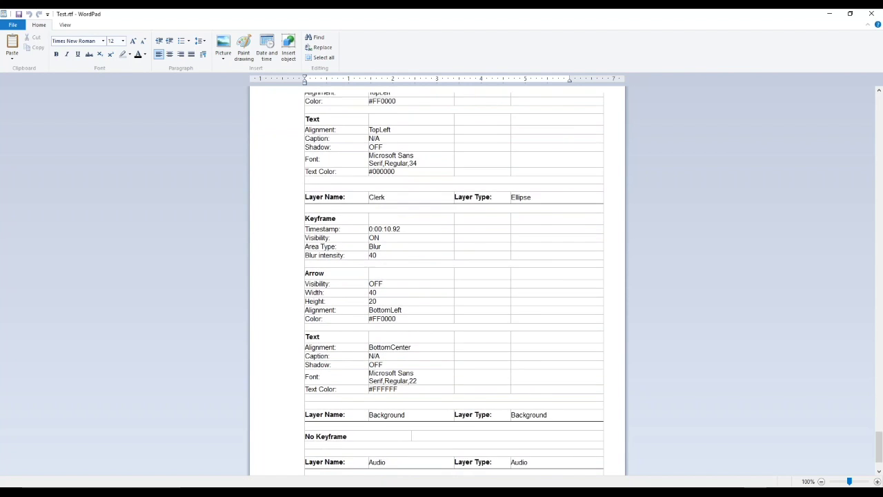
scroll(433, 417, down, 1)
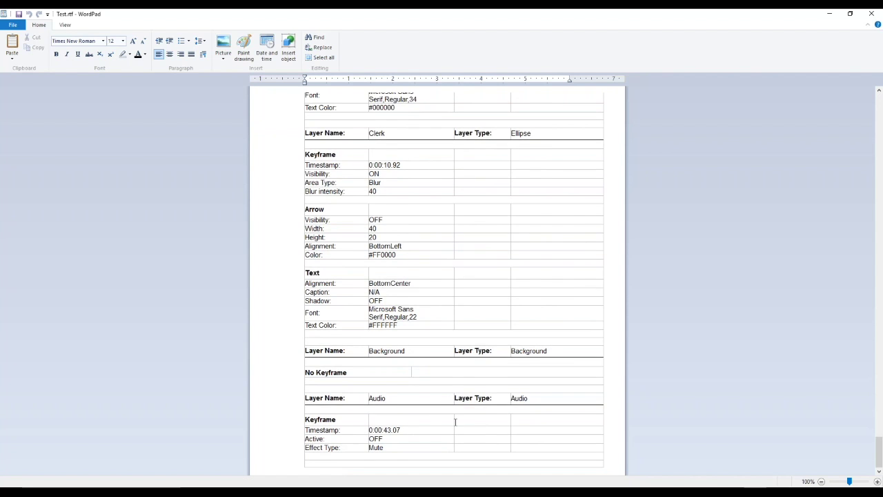
Step: Close the Test.rtf report and leave Spotlight mode for the Store Robbery.mp4 video
scroll(456, 422, up, 9)
scroll(461, 403, down, 16)
scroll(459, 399, up, 7)
scroll(459, 399, up, 17)
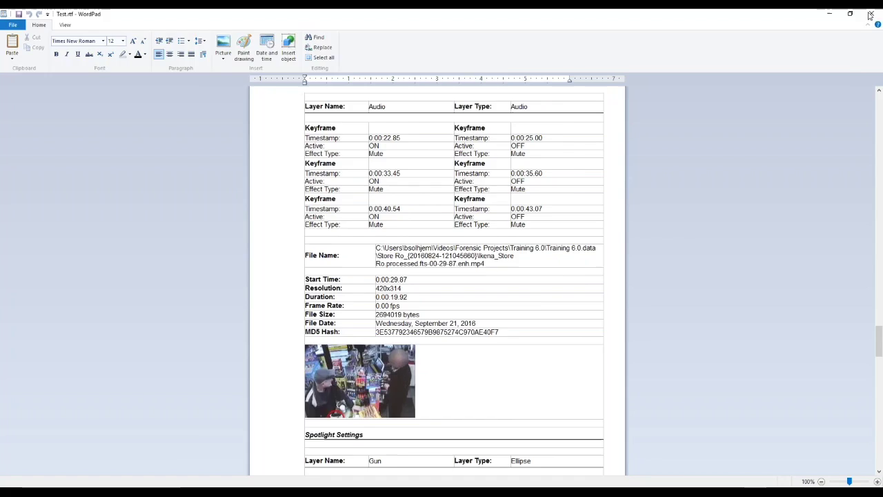
click(870, 14)
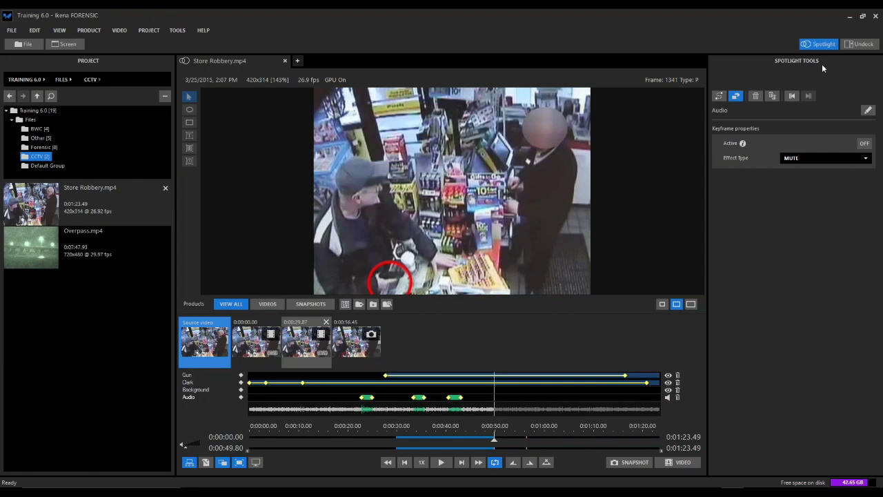
click(781, 49)
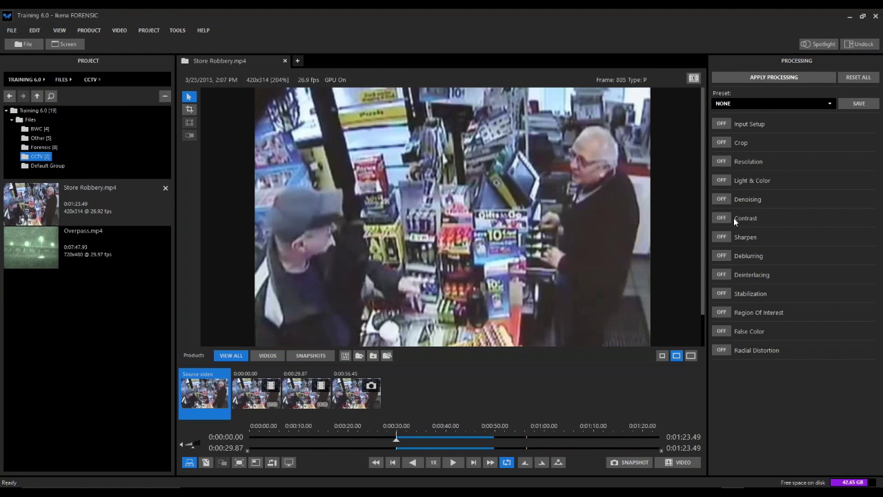
Step: Hide the product list and open books.3gp from the project's Forensic folder
click(185, 467)
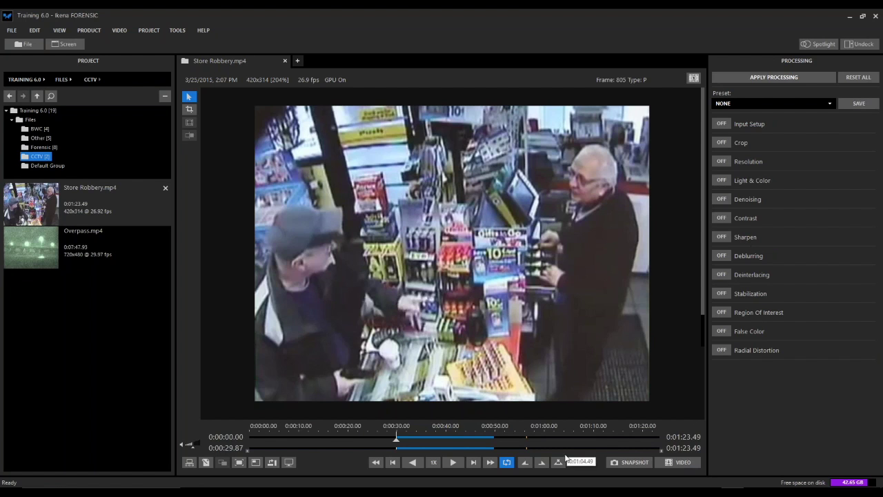
click(40, 147)
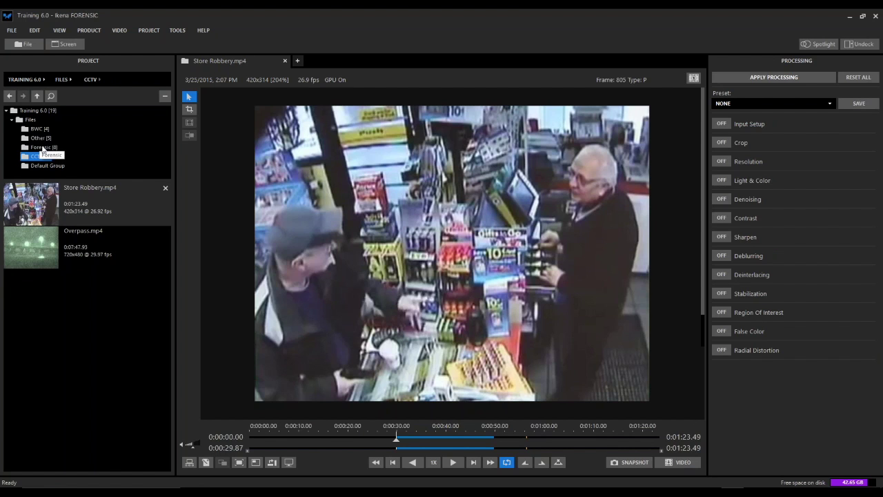
double_click(123, 199)
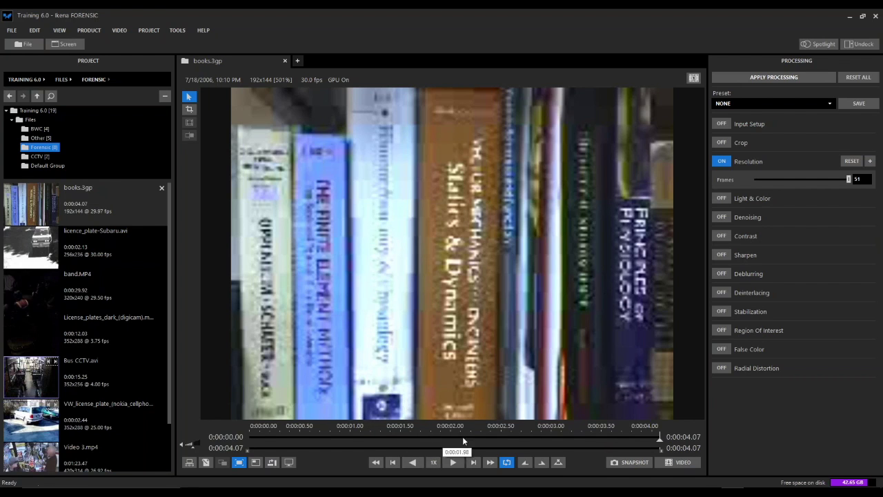
Step: Check the playback speed options, go to 0:00:03.30 in books.3gp, and briefly view its product list
click(433, 463)
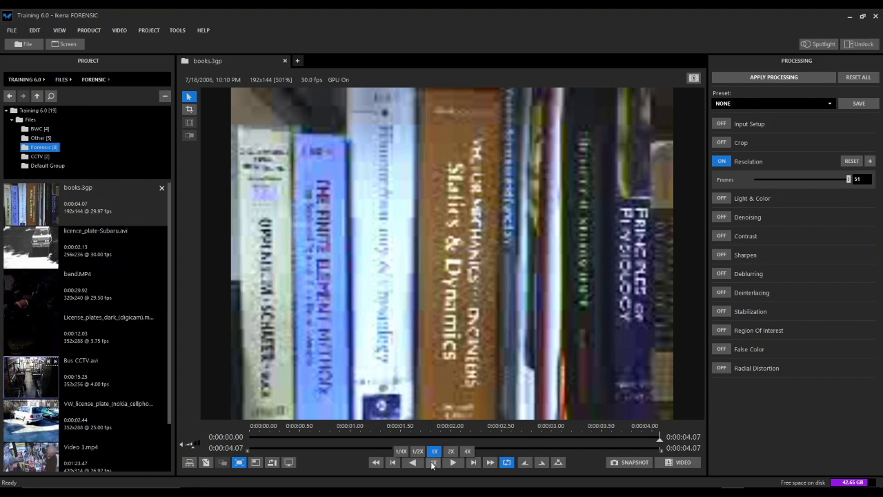
click(581, 449)
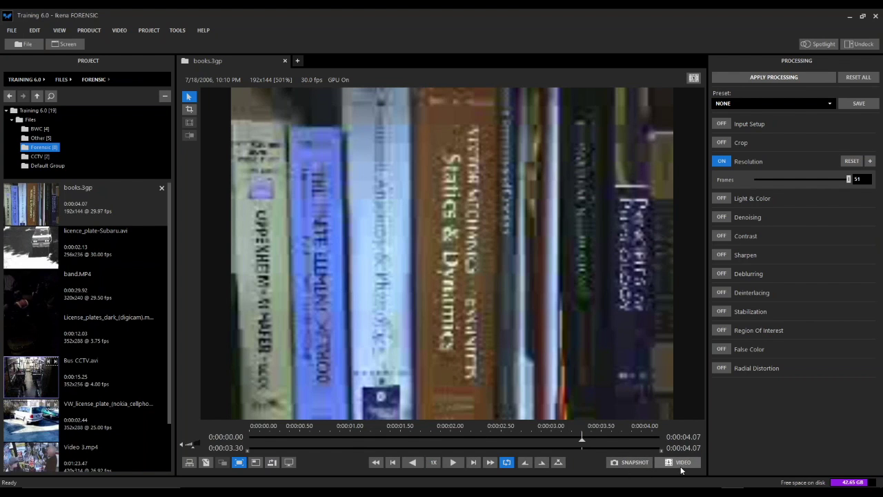
click(190, 462)
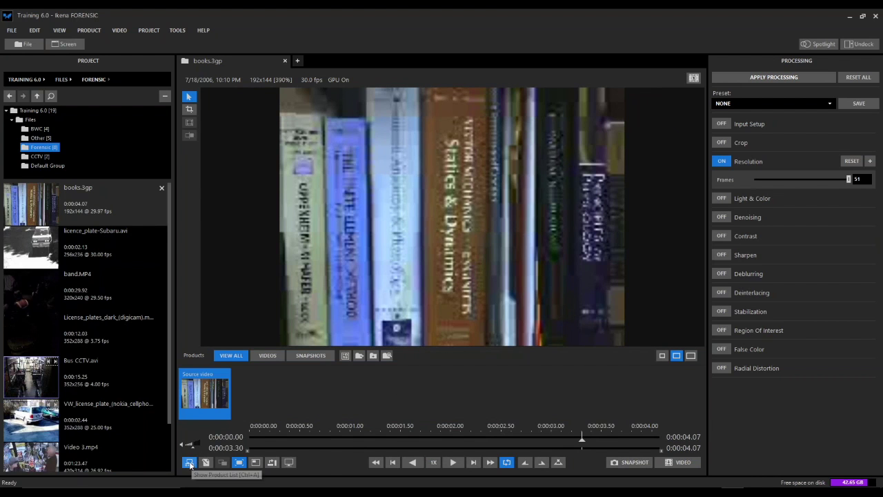
click(191, 463)
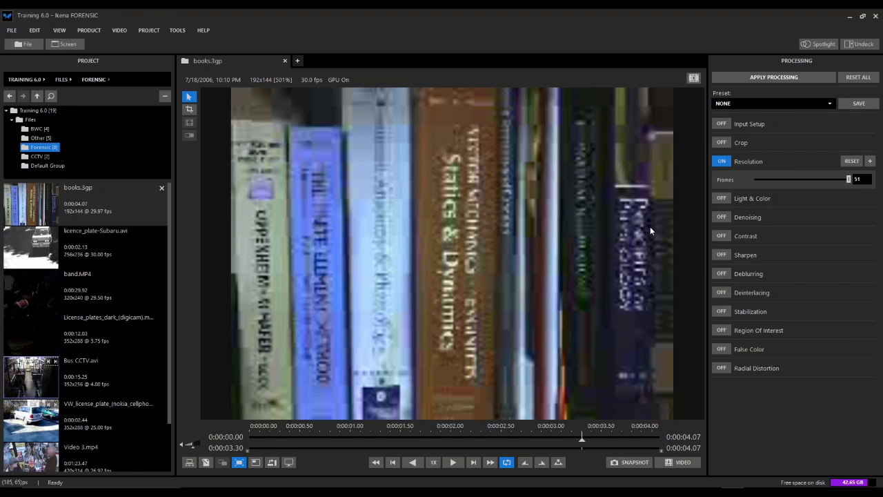
Step: Reset the Resolution filter to 1 frame and apply processing to books.3gp
click(846, 160)
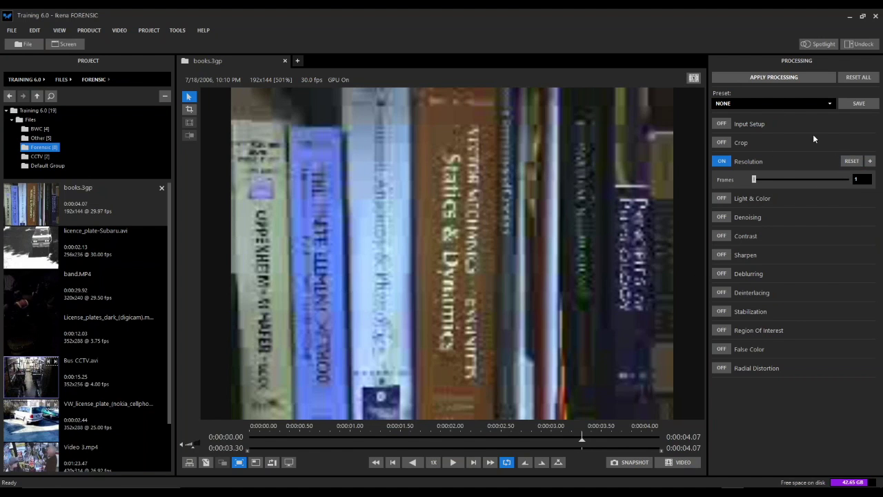
click(785, 76)
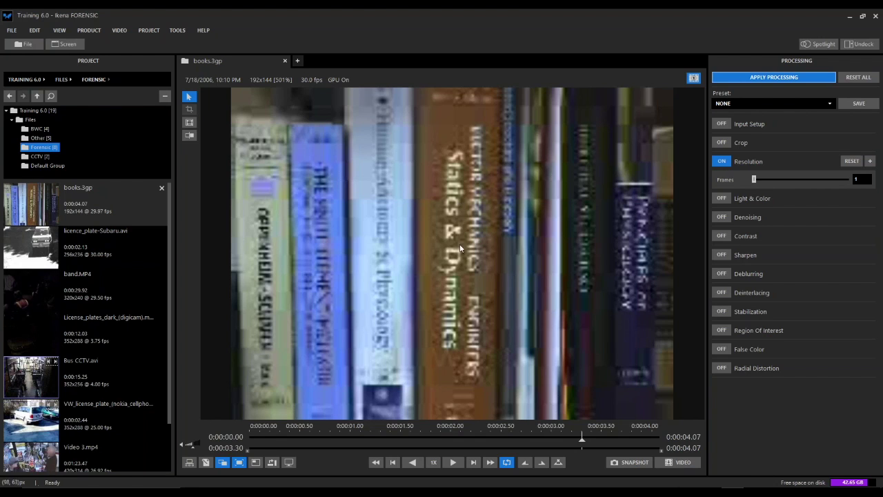
Step: Advance through the video frame by frame to 0:00:02.32, comparing how legible the book titles are in each frame
click(474, 462)
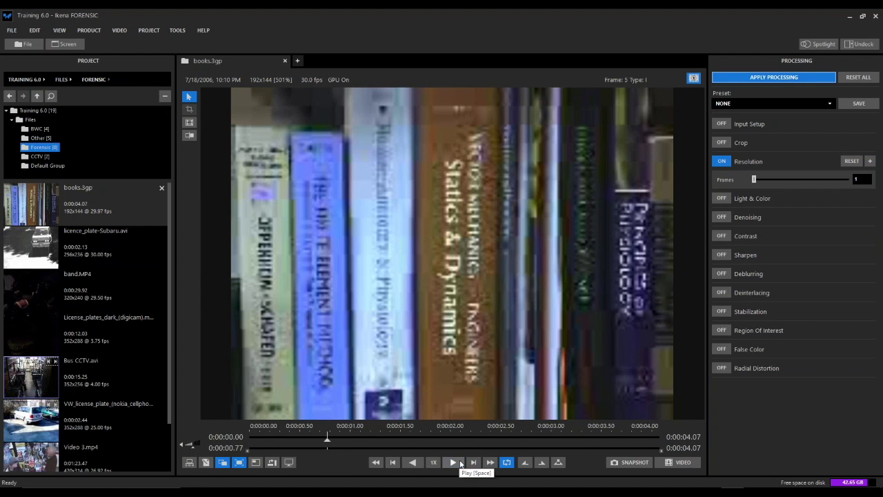
click(473, 463)
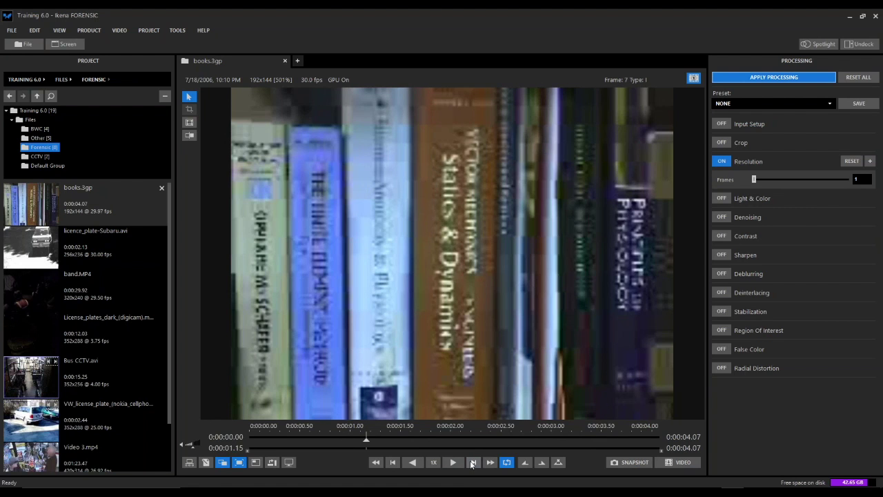
click(473, 462)
click(473, 462)
click(474, 462)
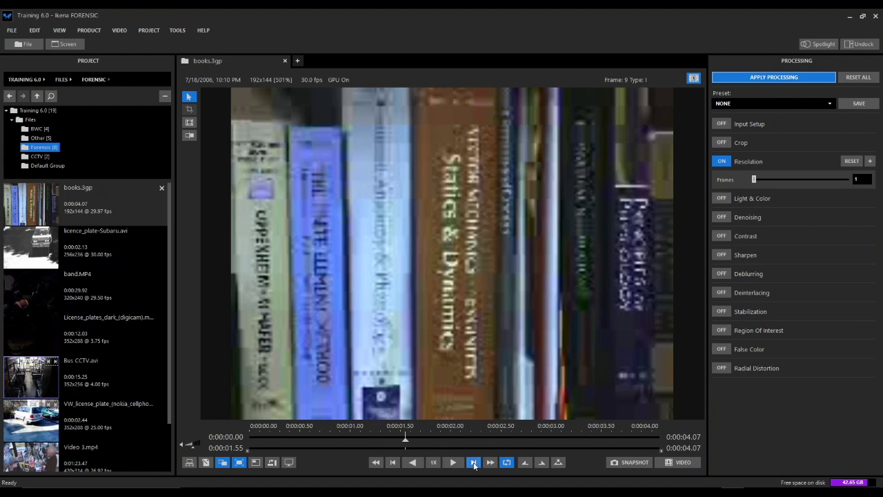
click(473, 462)
click(473, 462)
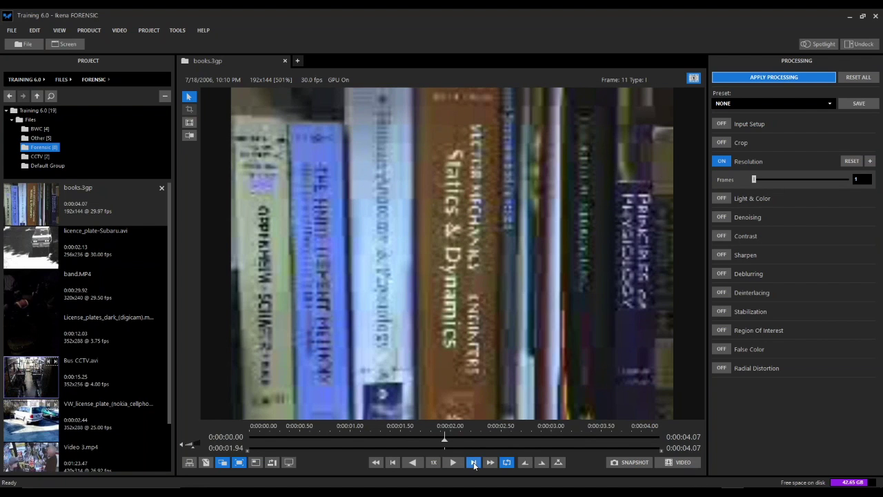
click(473, 463)
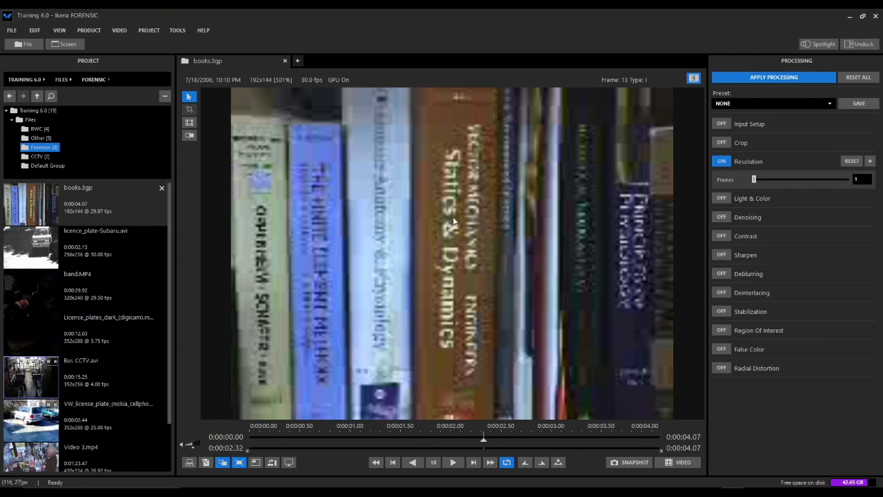
Step: Raise the Resolution filter's Frames value in stages to 3, 19 and 51
drag(756, 183, 760, 184)
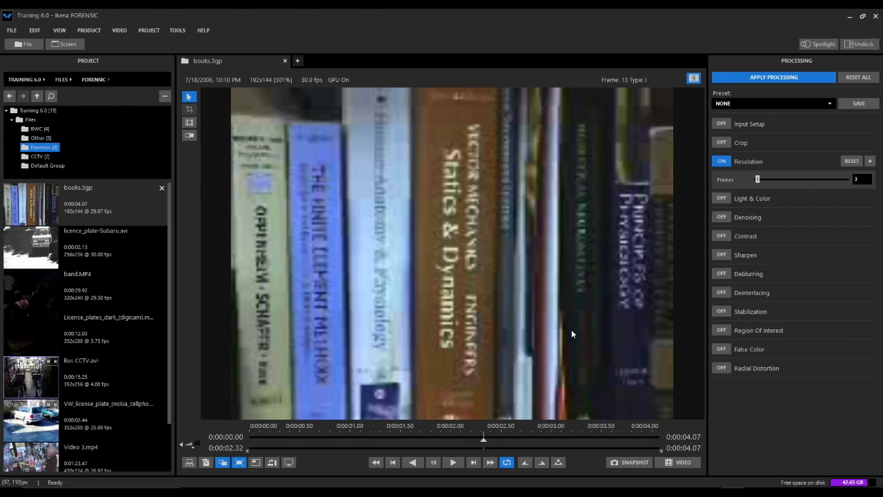
drag(757, 179, 788, 186)
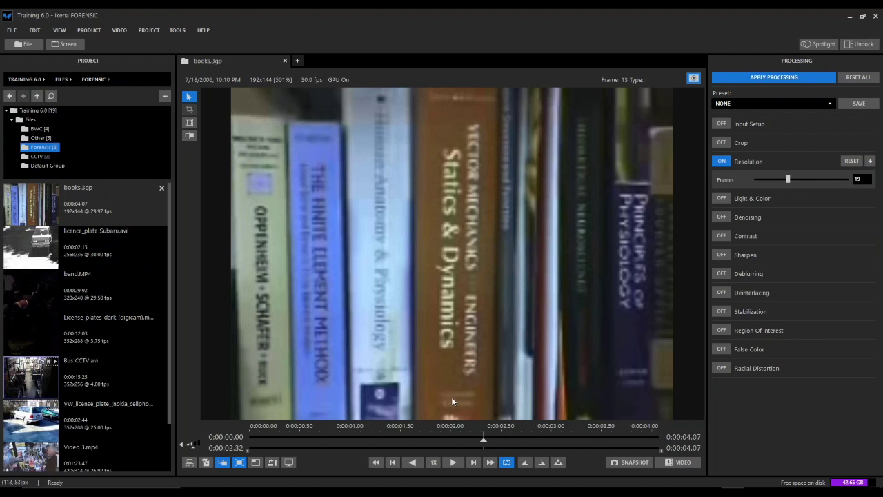
drag(789, 180, 850, 180)
Step: Play and pause the enhanced video twice to review the book titles with the 51-frame Resolution setting
click(453, 463)
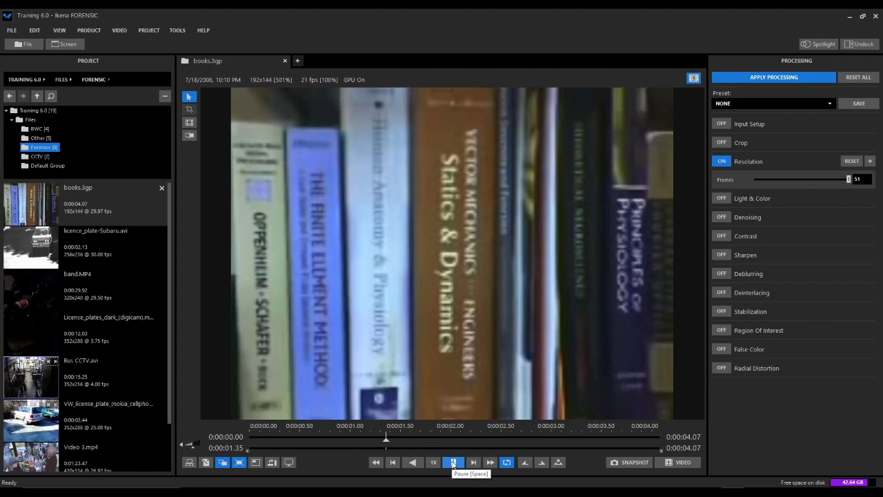
click(453, 463)
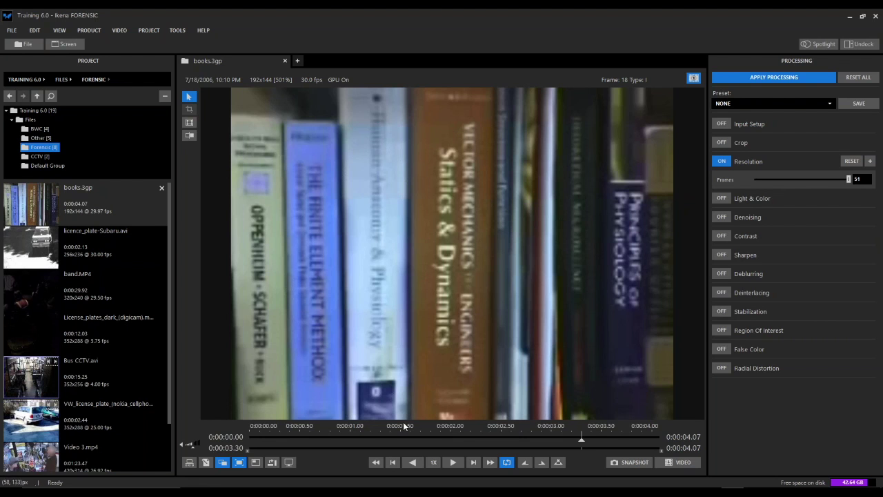
click(451, 463)
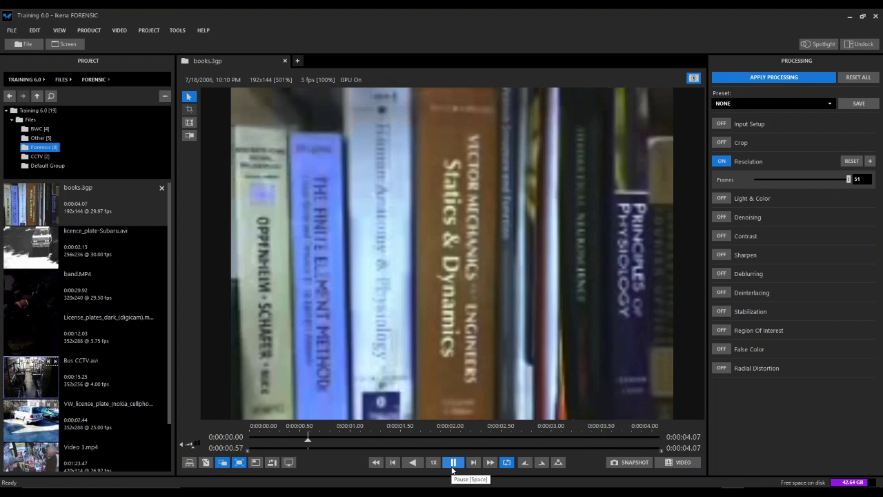
click(452, 462)
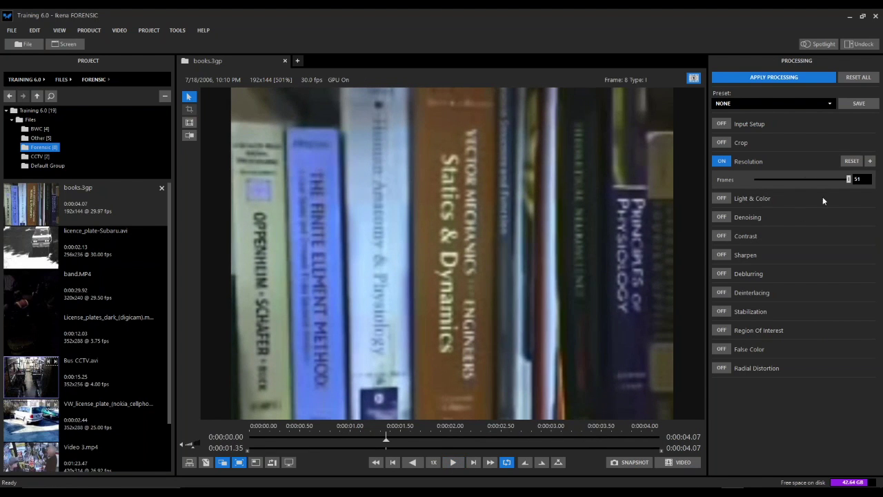
Step: Try lowering the Resolution filter's Frames value, starting with 49, while the video plays
drag(847, 181, 845, 180)
click(453, 463)
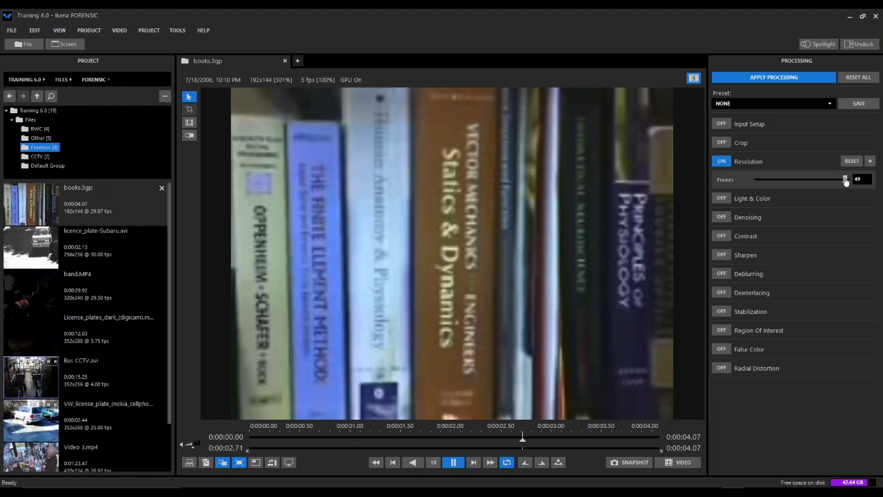
drag(846, 179, 788, 180)
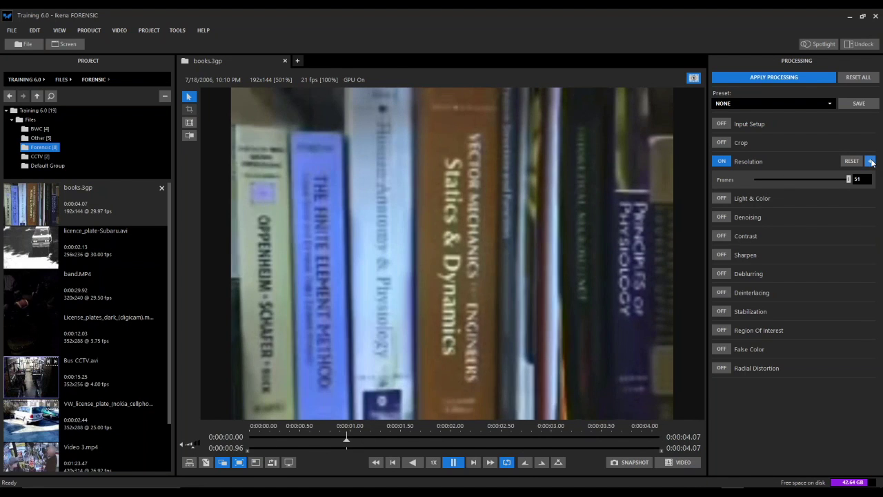
Step: Expand the Resolution filter's advanced settings and pause the video at 0:00:02.71
click(872, 162)
click(452, 463)
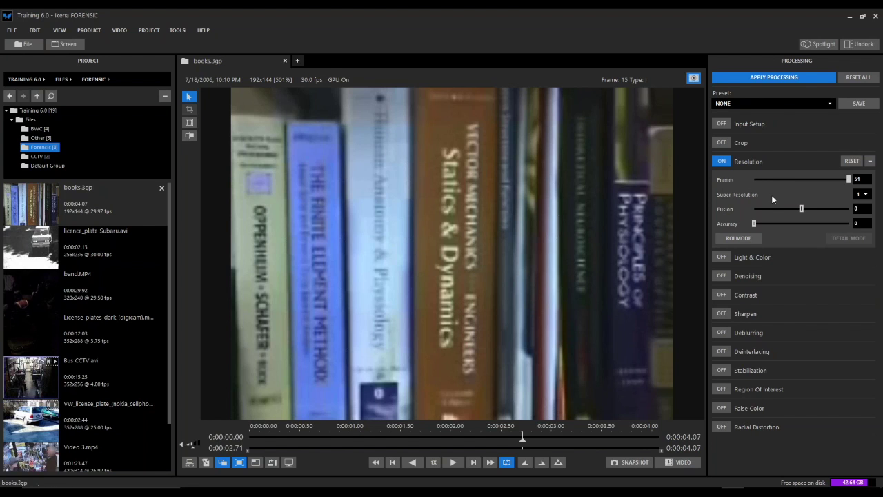
Step: Raise the Resolution filter's Super Resolution in stages to 2, 3 and 4, and play the video briefly to check the result
click(867, 194)
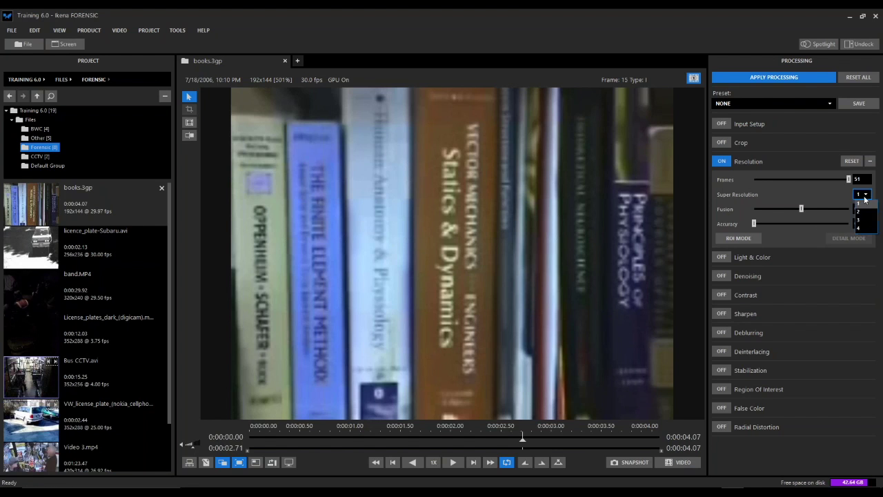
click(863, 211)
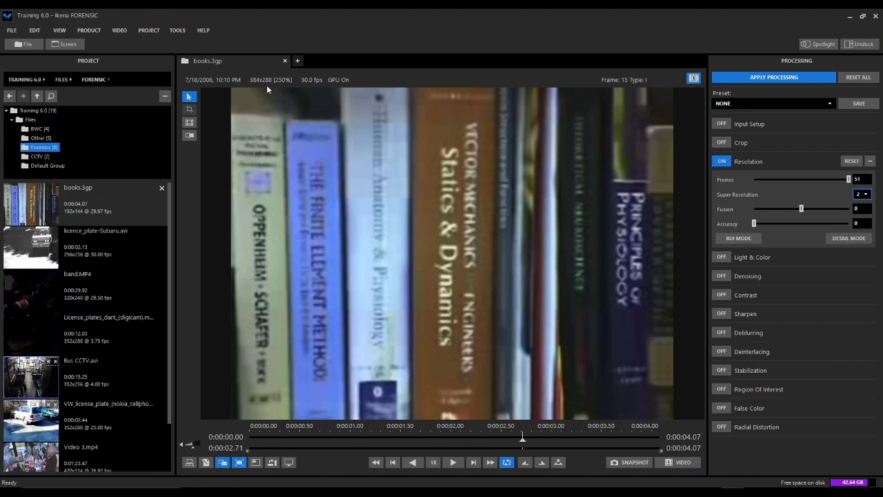
click(862, 194)
click(861, 220)
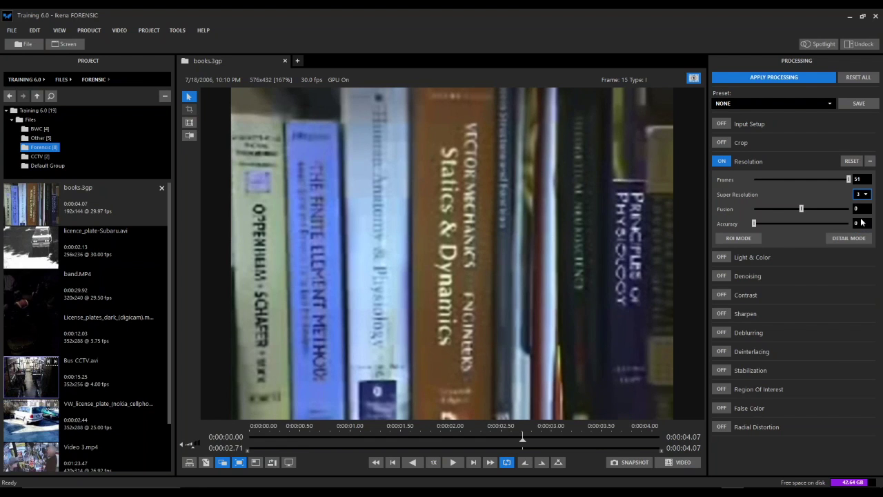
click(862, 194)
click(862, 230)
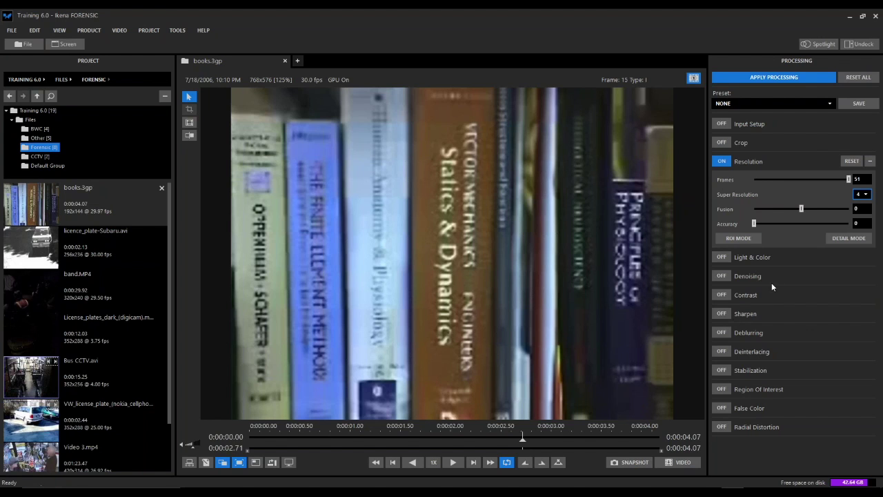
click(453, 462)
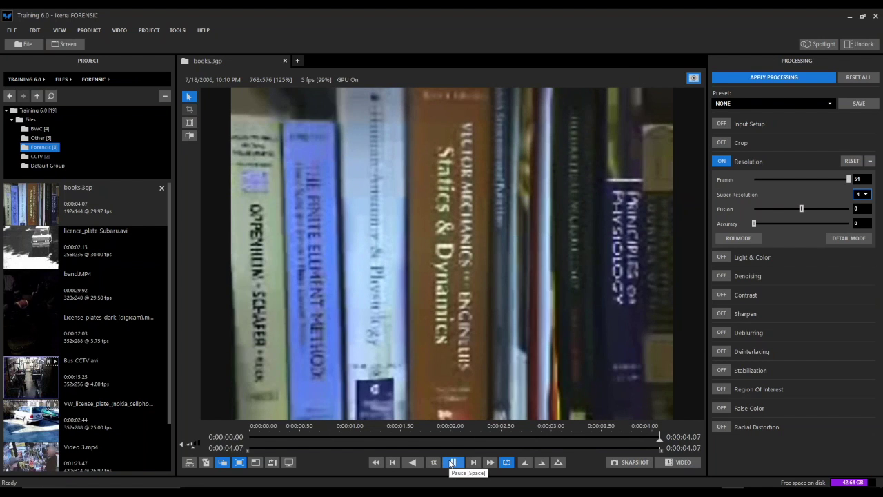
click(452, 462)
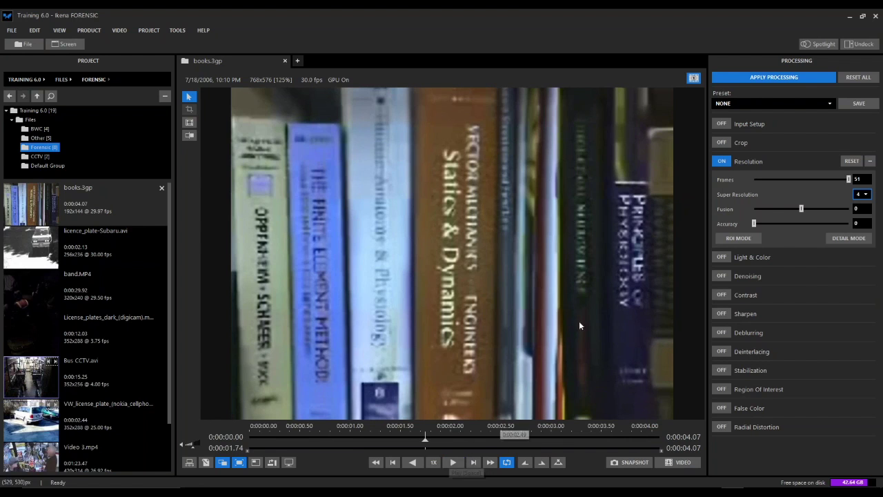
Step: Set the Resolution filter's Fusion to 10 and Accuracy to 1, and turn on Detail Mode
drag(803, 212, 856, 217)
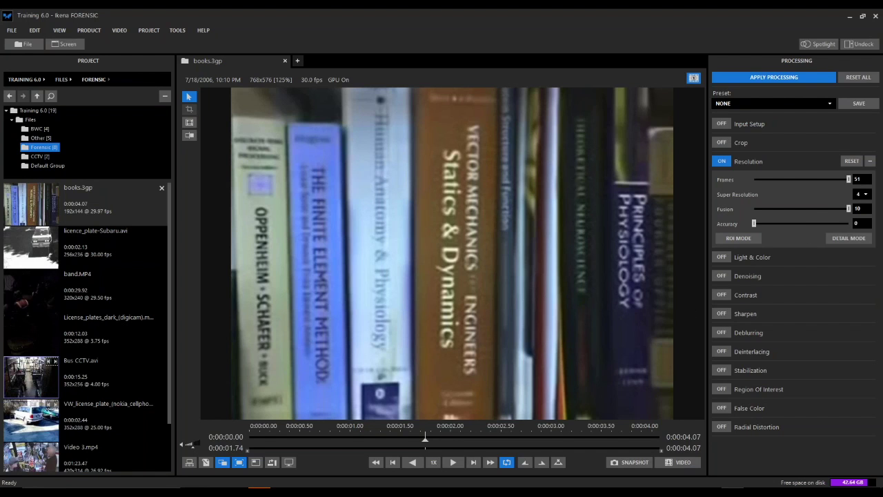
drag(754, 225, 850, 228)
click(849, 238)
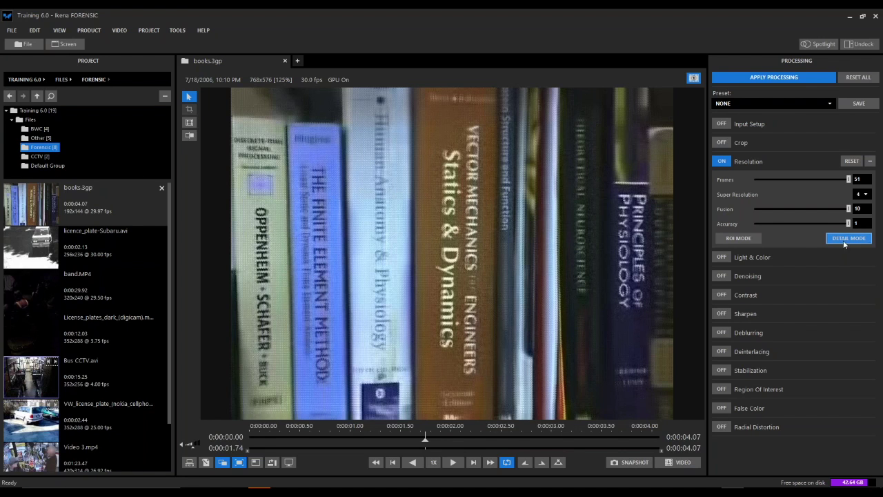
Step: Compare Accuracy 0 and 1 with Detail Mode off and on, finishing with Accuracy at 0 and Detail Mode off
drag(848, 224, 731, 242)
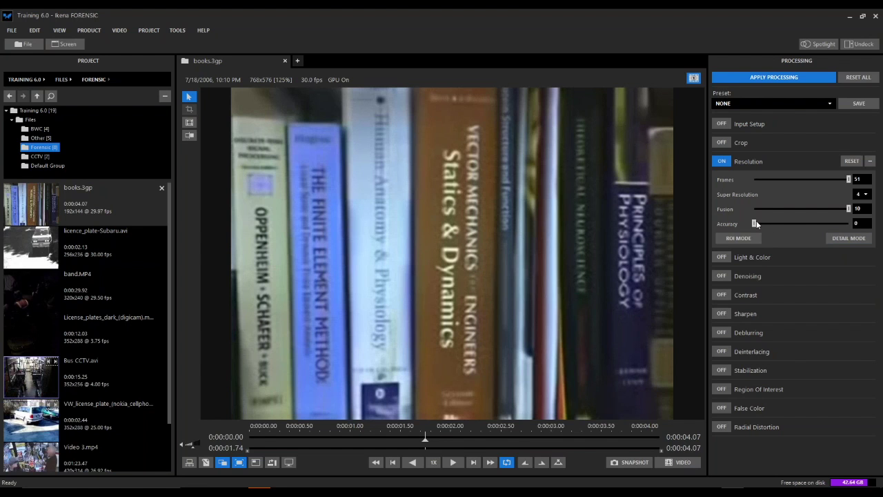
drag(757, 222, 877, 229)
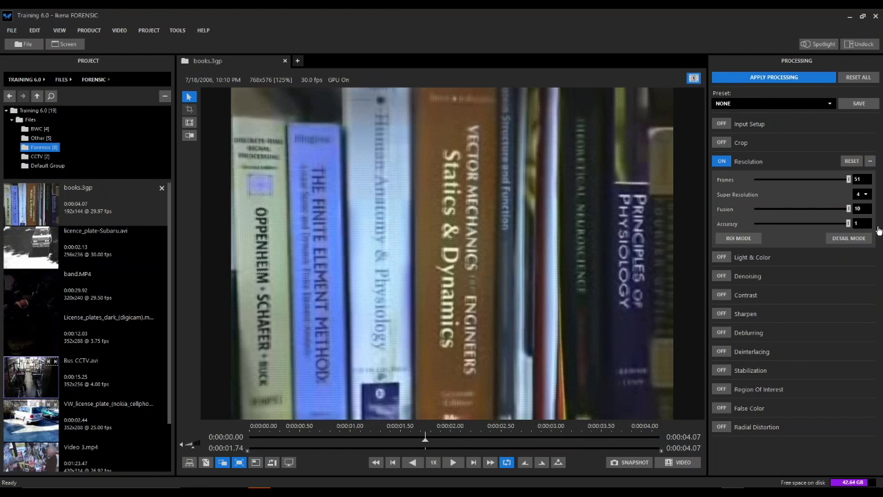
click(845, 240)
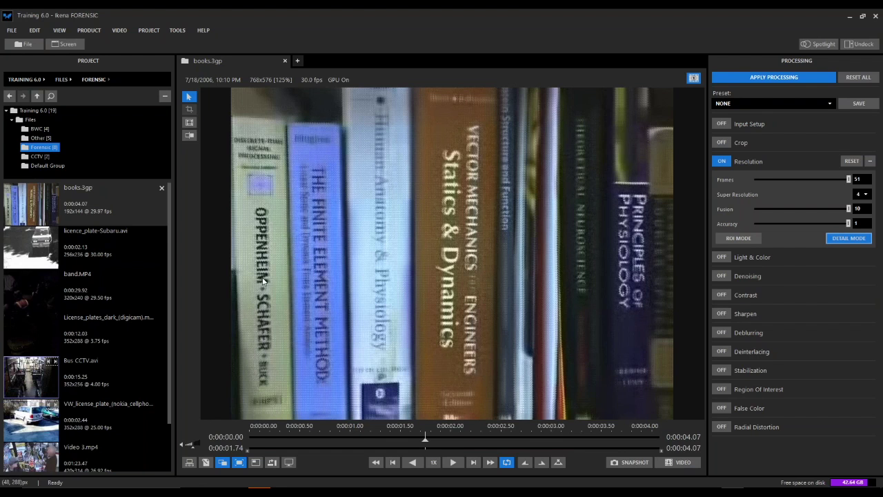
click(849, 224)
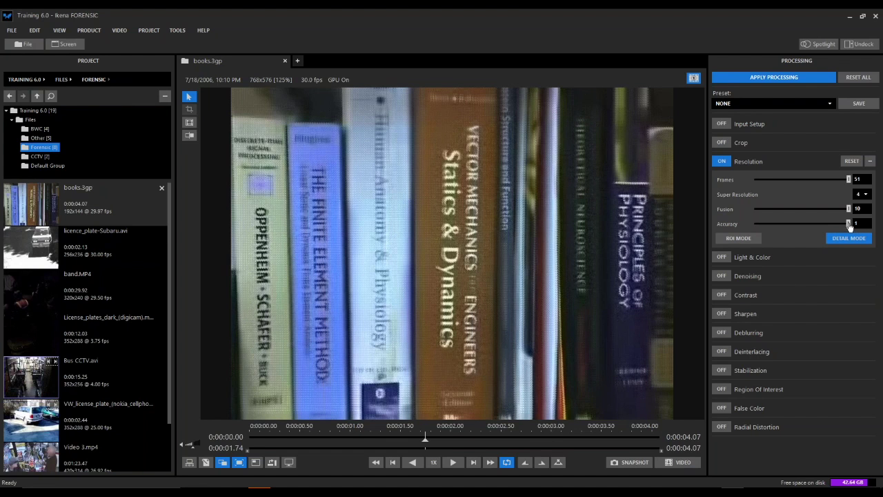
drag(850, 226, 751, 226)
click(837, 242)
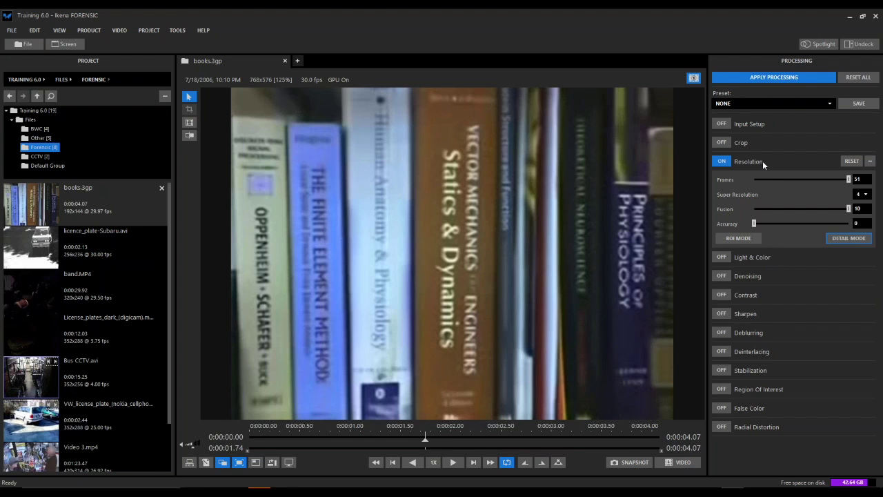
Step: Turn on the Light & Color, Contrast, Sharpen and Deblurring filters for books.3gp
click(724, 258)
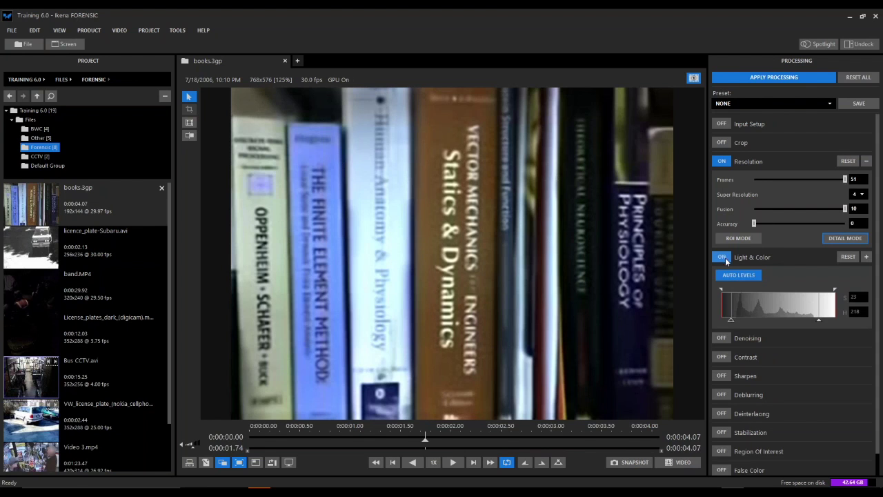
click(721, 358)
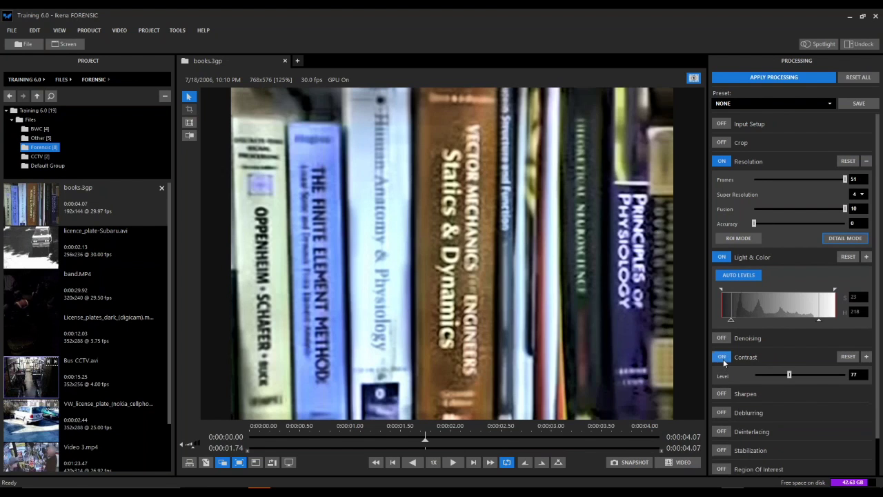
click(722, 394)
click(723, 429)
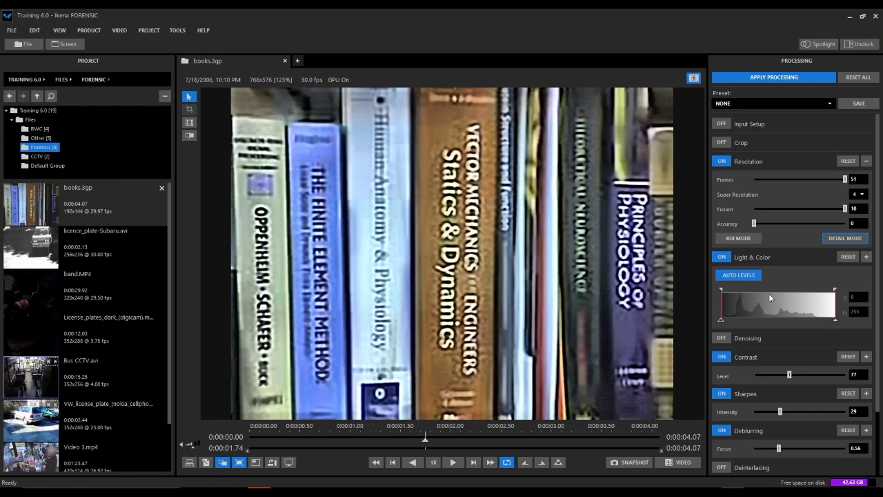
Step: Turn off Auto Levels and set the highlight level to 238, and reset Contrast, Sharpen and Deblurring to their default values
click(738, 275)
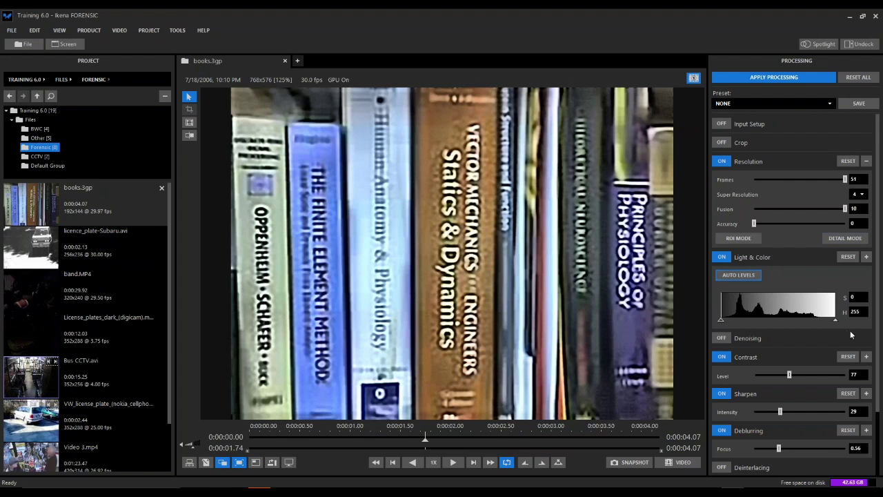
mouse_move(835, 320)
mouse_down()
mouse_move(811, 325)
mouse_move(828, 320)
mouse_up()
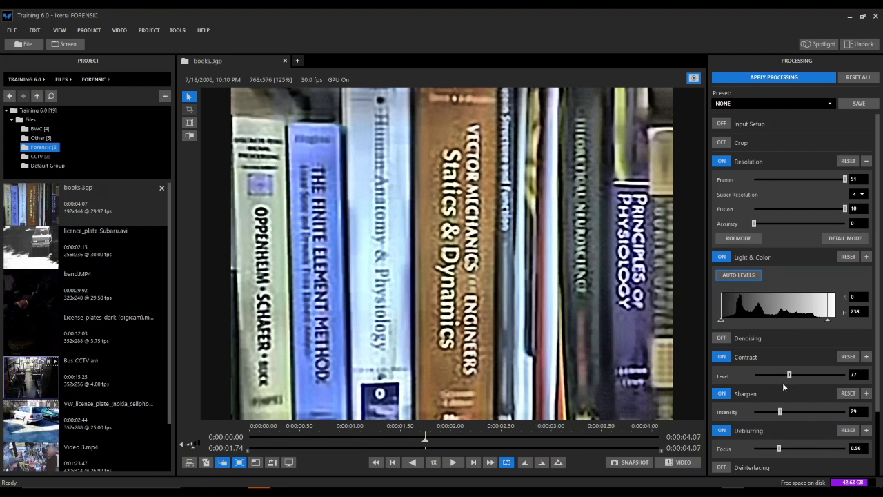
click(848, 357)
click(848, 393)
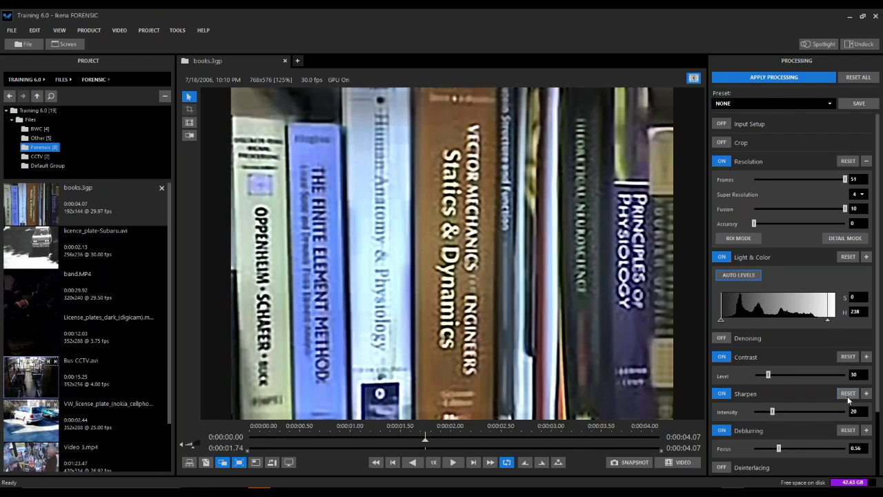
click(845, 430)
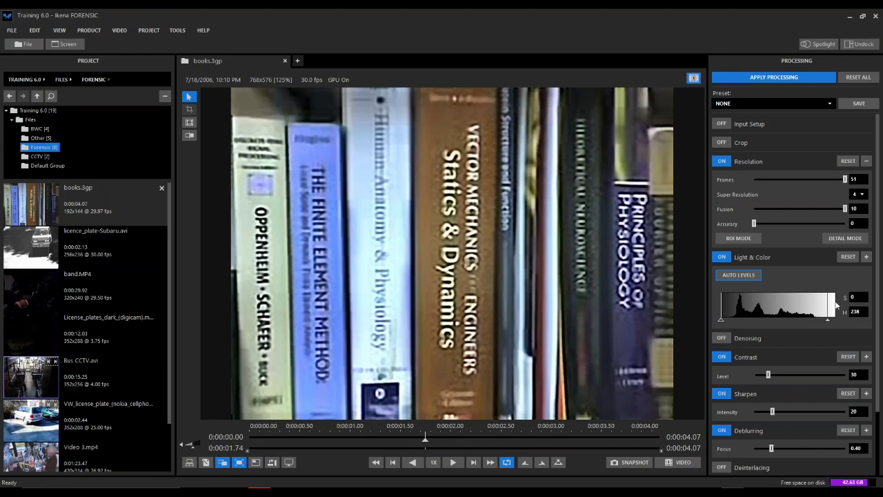
Step: Turn off Light & Color, toggle Contrast and Sharpen off and back on to compare, and preview the video briefly
click(866, 256)
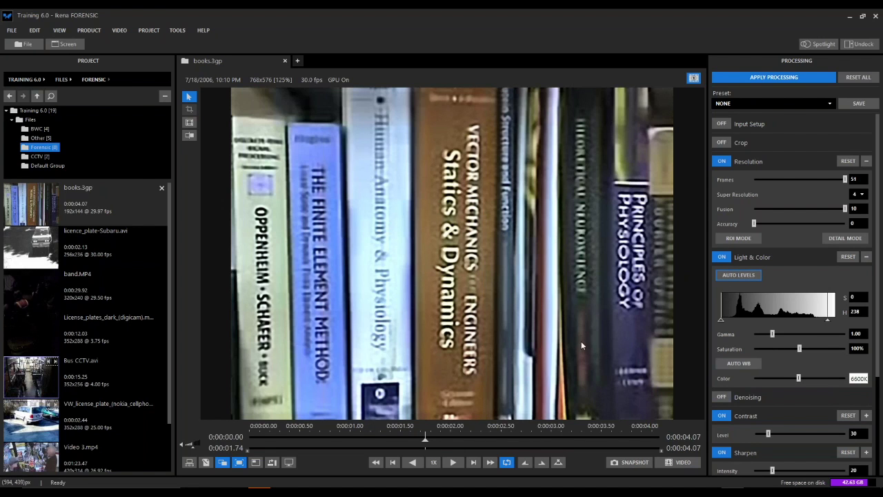
click(722, 258)
click(722, 295)
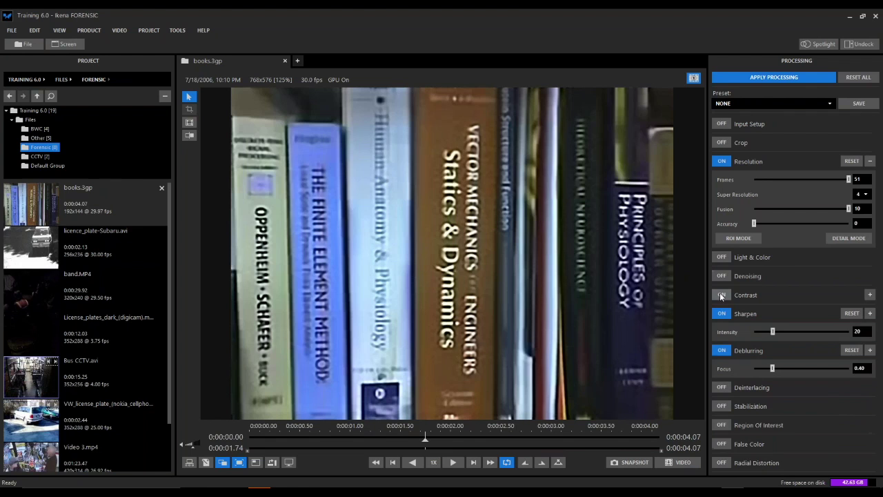
click(721, 314)
click(721, 313)
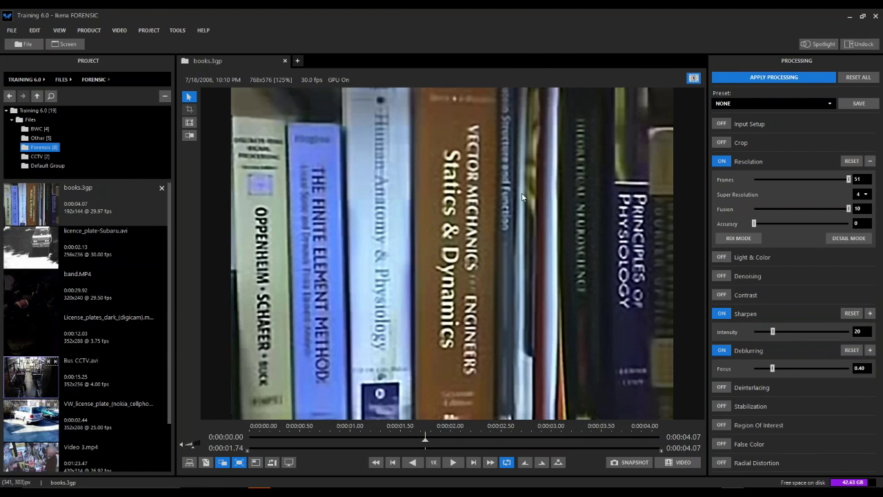
click(722, 295)
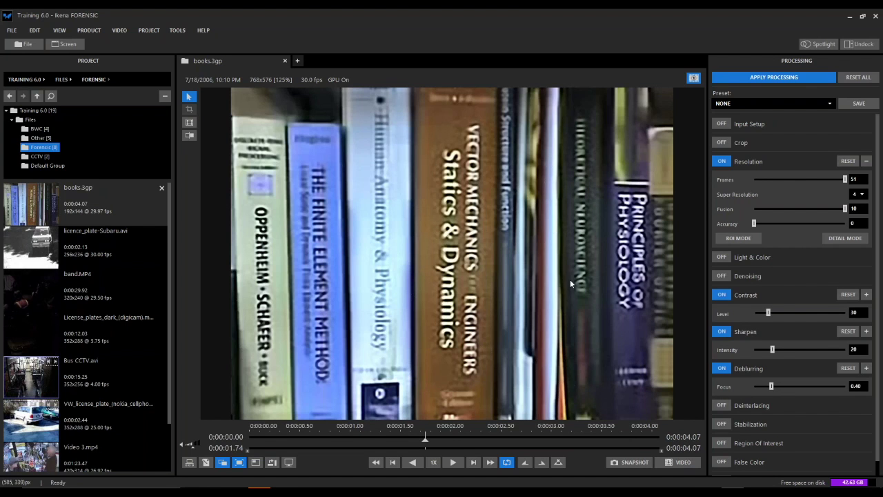
click(453, 463)
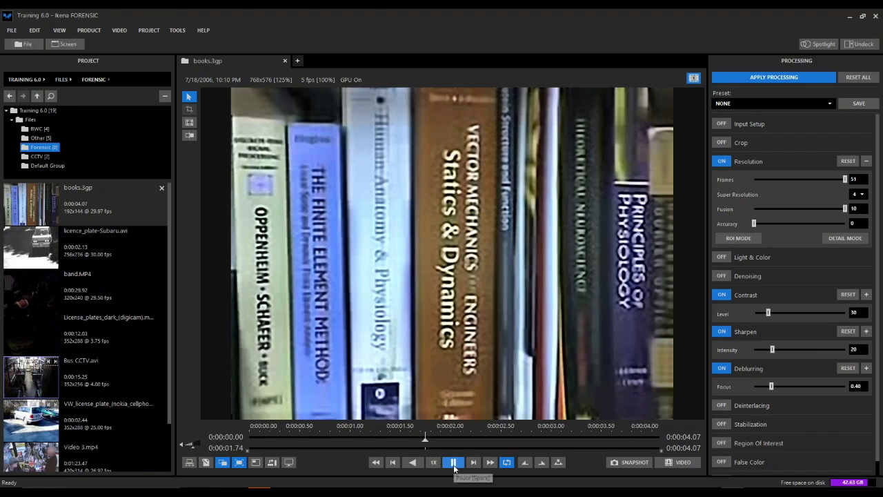
click(453, 462)
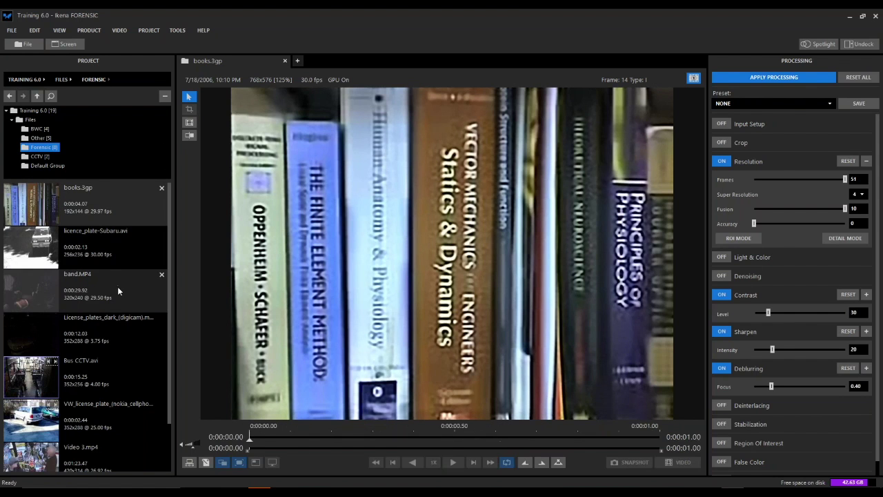
Step: Open band.MP4 and play it, jumping back to about 0:00:08 and pausing on the dark crowd scene
click(118, 286)
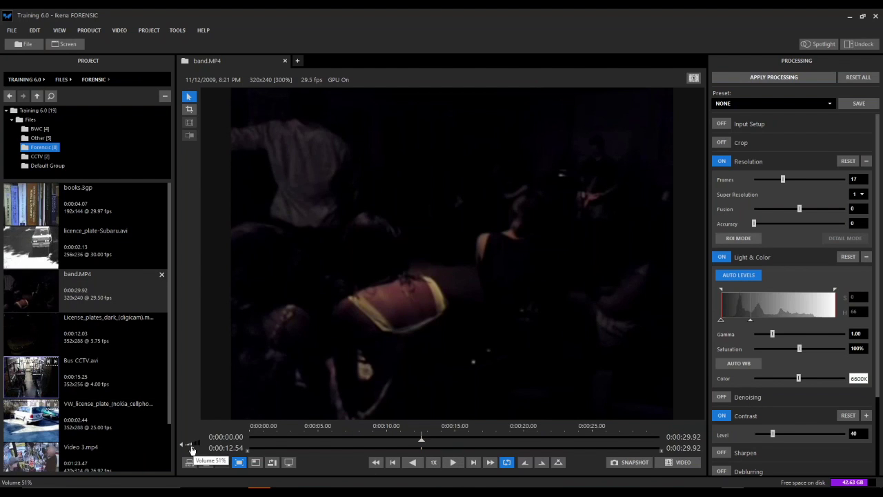
click(453, 462)
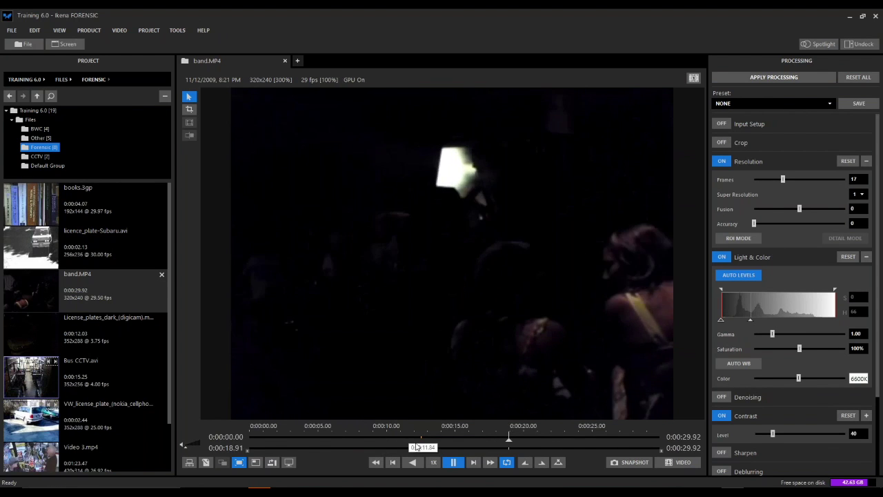
click(361, 439)
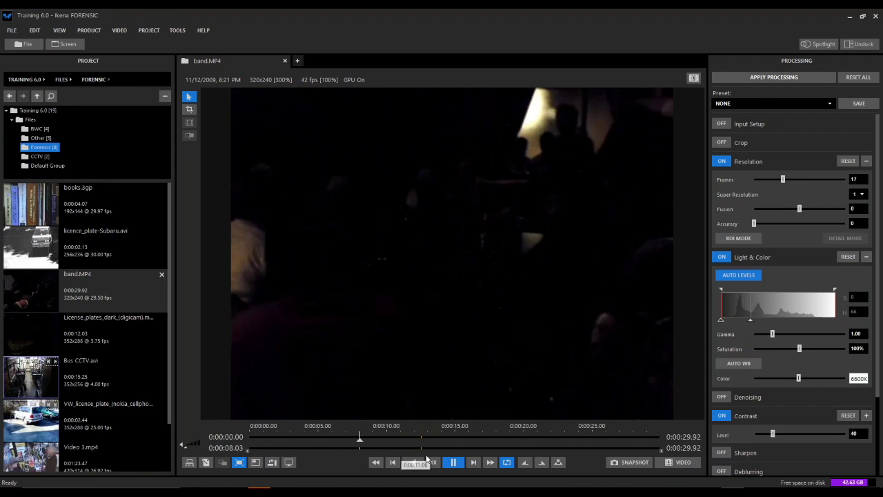
click(453, 462)
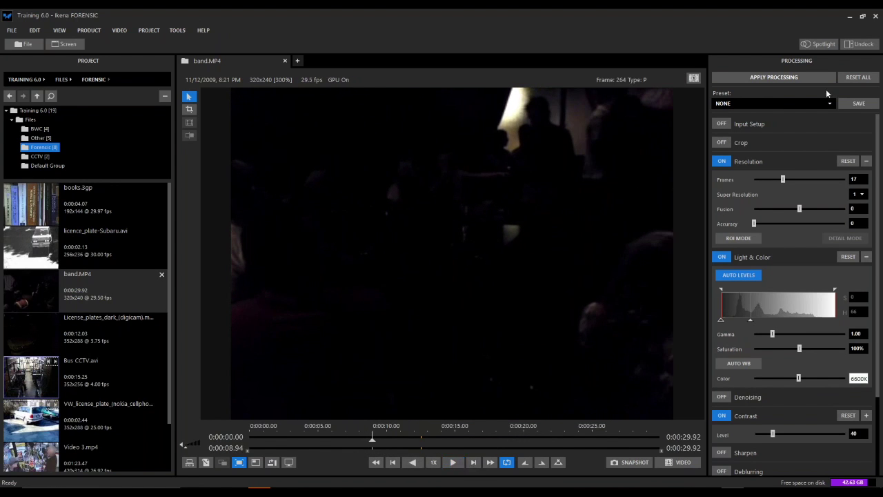
Step: Reset all filters on band.MP4, enable processing, and turn on Contrast, Light & Color and Resolution
click(858, 78)
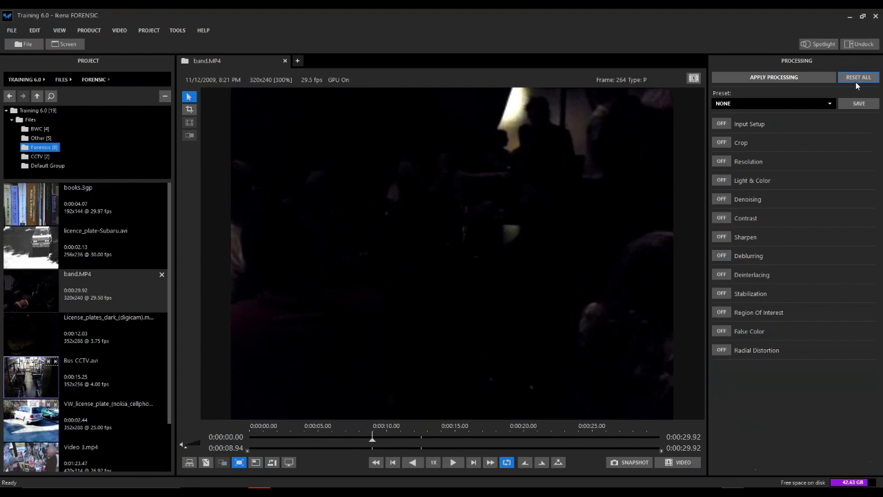
click(756, 81)
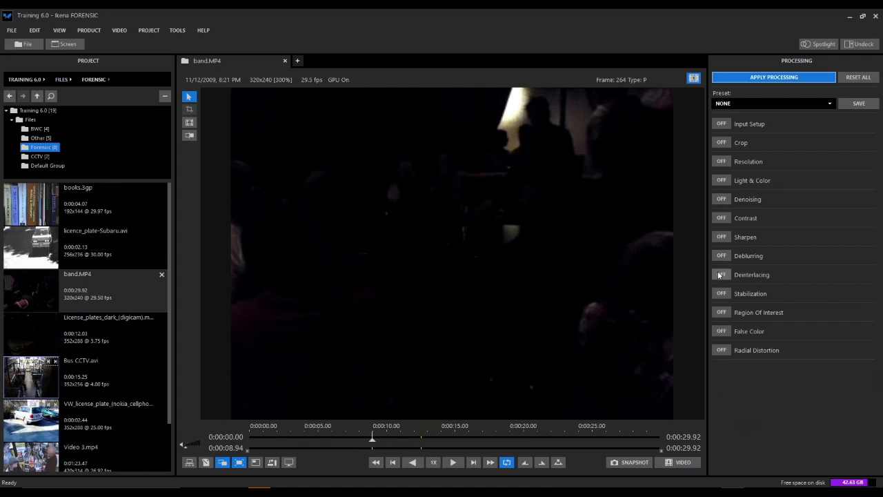
click(721, 218)
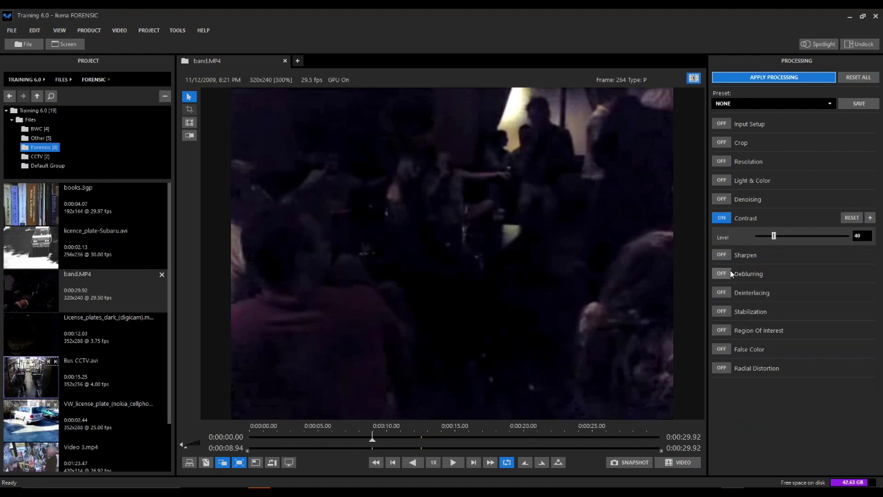
click(722, 181)
click(723, 163)
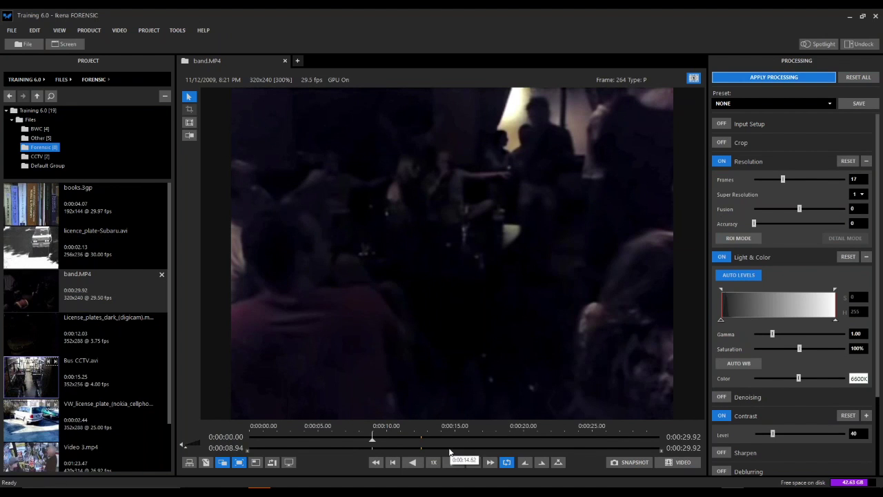
Step: Show the before/after split view on band.MP4, play to about 0:00:12, and sweep the divider across the picture to compare
click(189, 136)
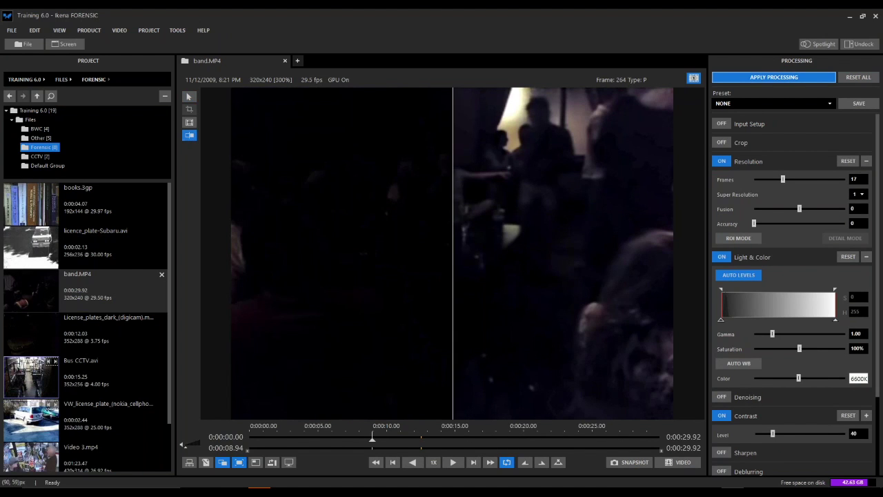
drag(453, 164, 489, 173)
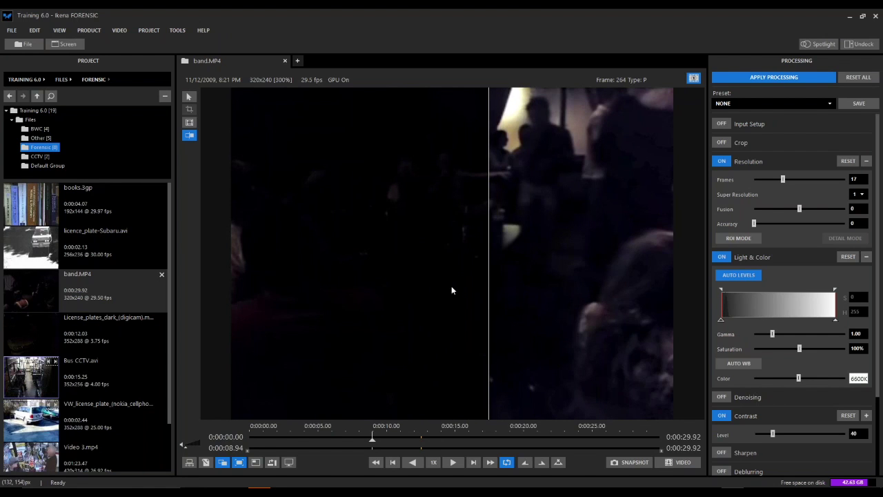
drag(489, 204, 454, 204)
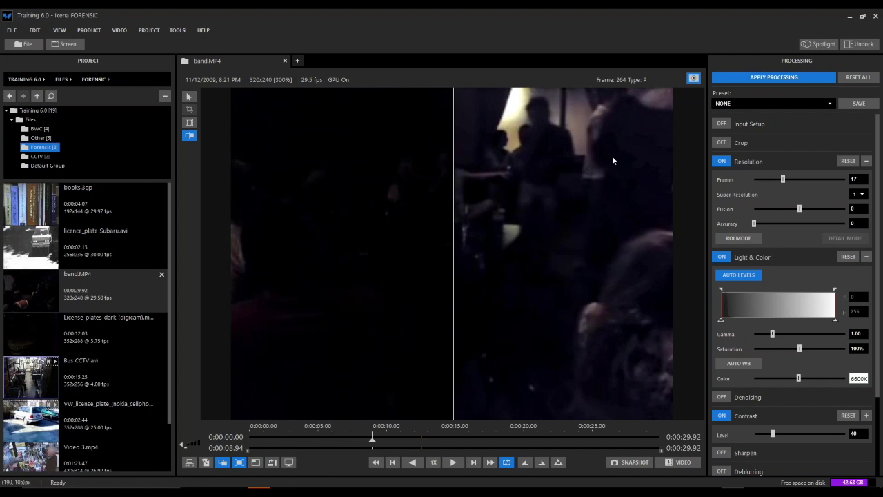
click(453, 462)
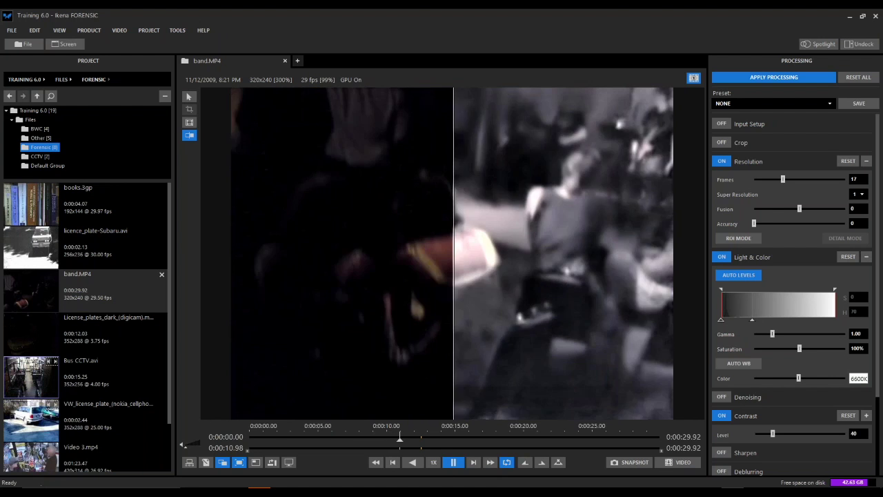
click(454, 462)
drag(449, 316, 296, 304)
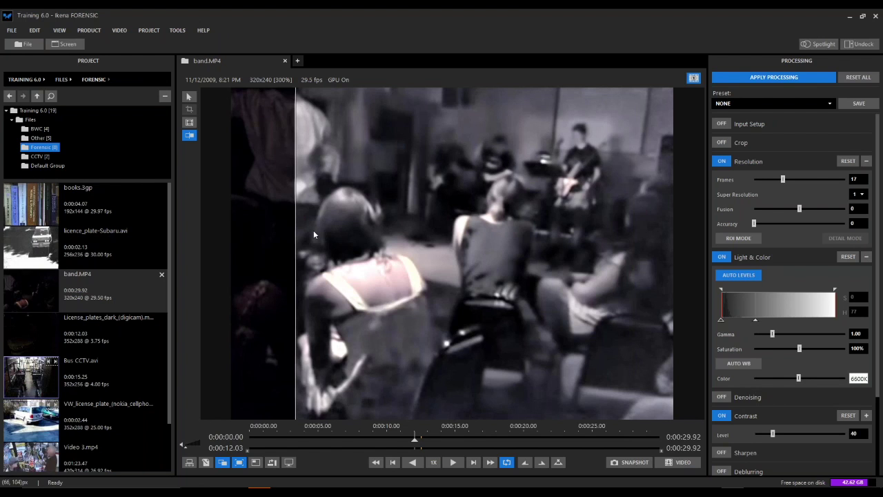
drag(296, 262, 688, 357)
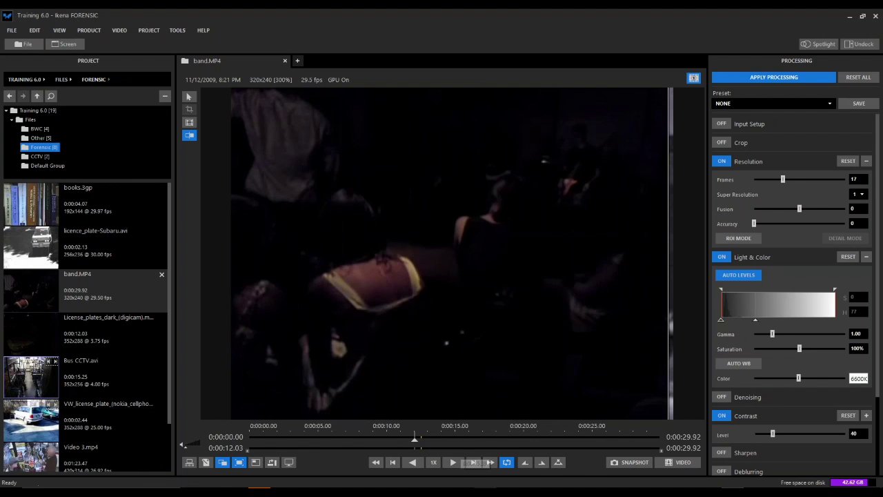
Step: Play band.MP4 on to about 0:00:14.67 and move the divider back across the frame to compare original and enhanced footage
click(454, 462)
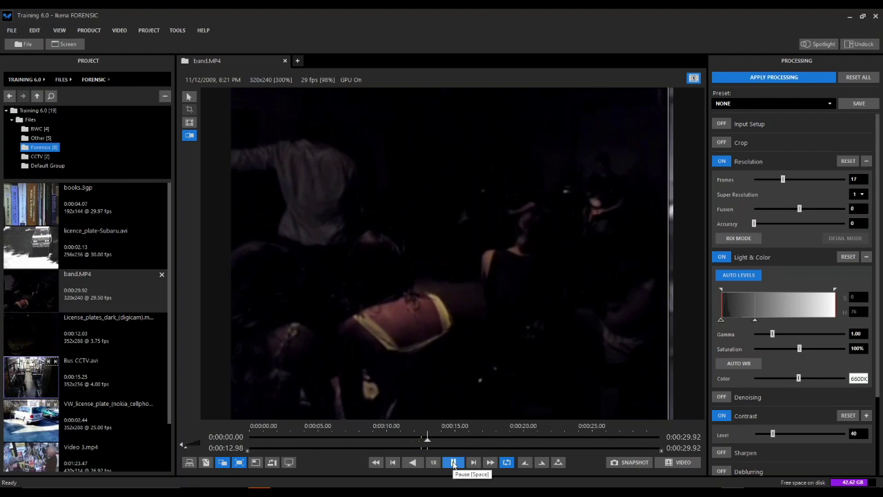
click(453, 462)
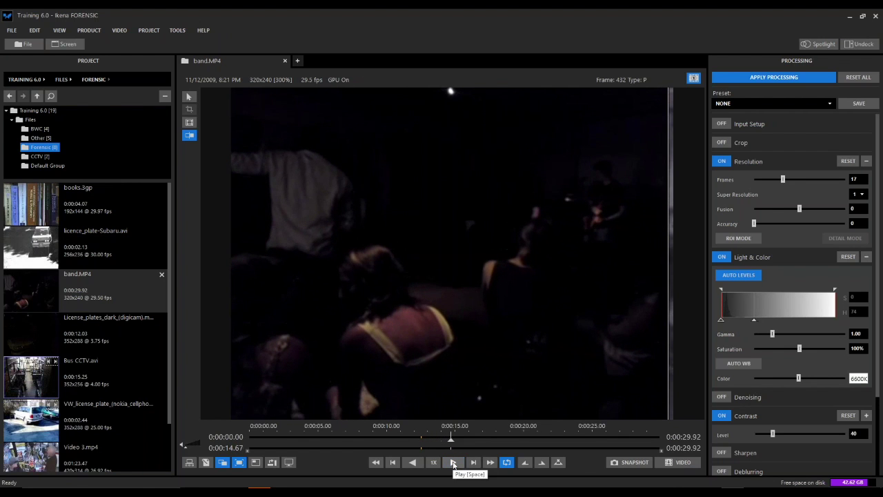
drag(670, 300, 375, 287)
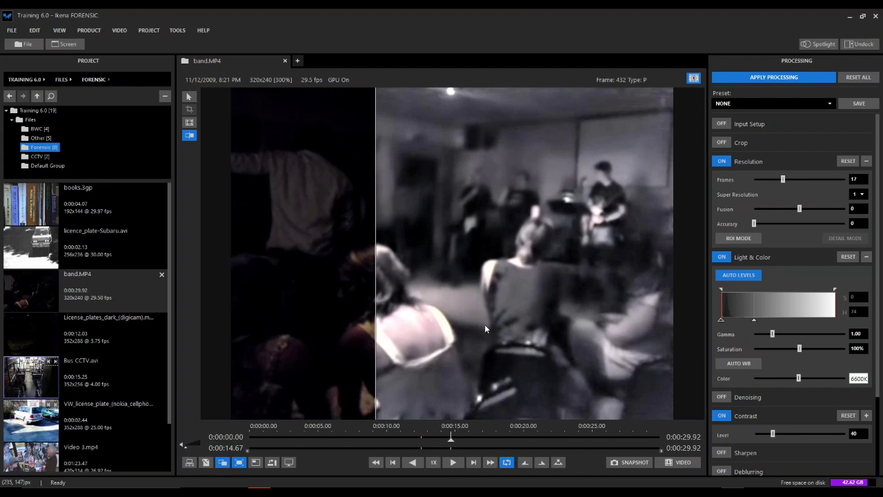
Step: Advance band.MP4 to about 0:00:16 and set the Resolution frames to 13, comparing the result with the split divider
click(453, 463)
click(454, 465)
drag(375, 258, 289, 231)
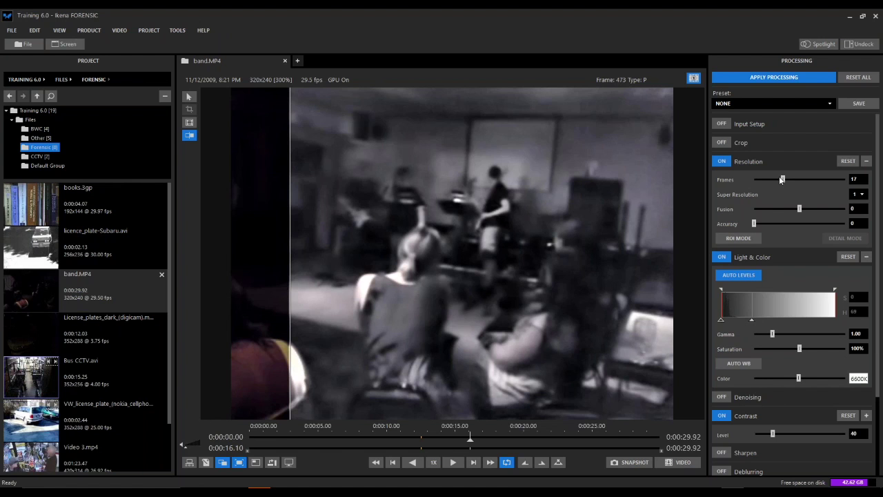
mouse_move(783, 182)
mouse_down()
mouse_move(769, 182)
mouse_move(784, 189)
mouse_move(776, 188)
mouse_up()
drag(289, 256, 414, 249)
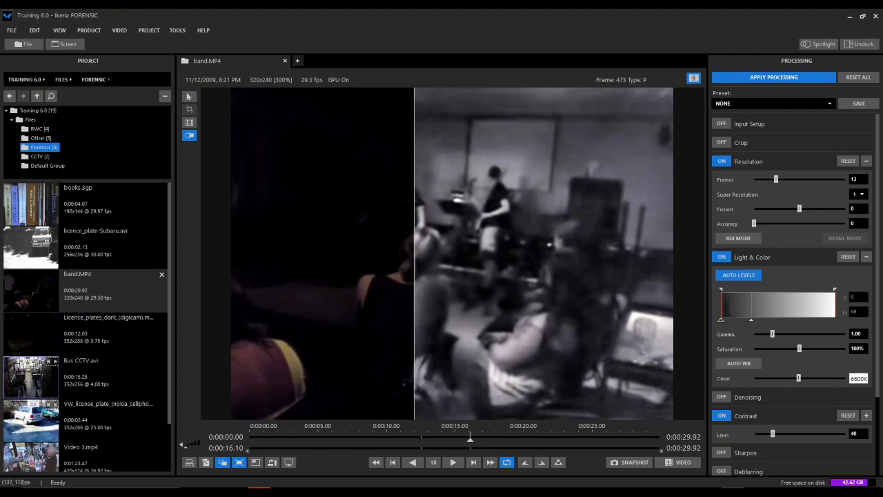
Step: Open licence_plate-Subaru.avi, enable processing, and turn off Crop
double_click(127, 241)
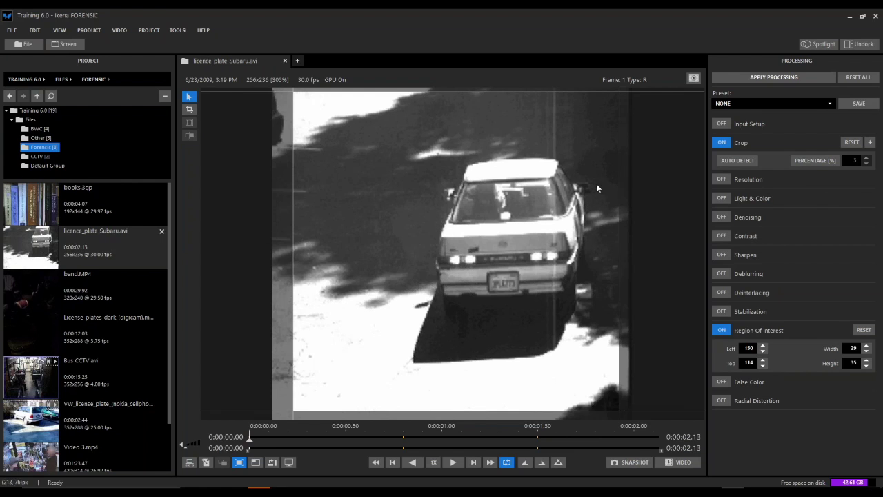
click(189, 109)
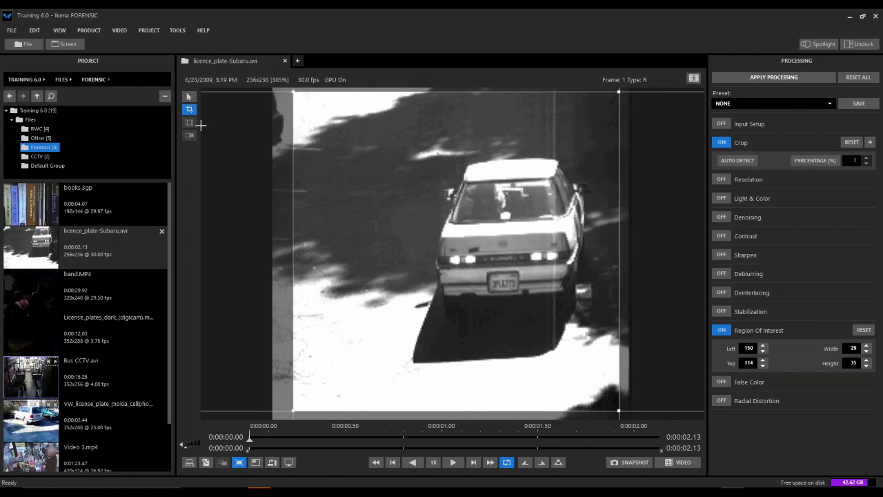
click(741, 80)
click(722, 143)
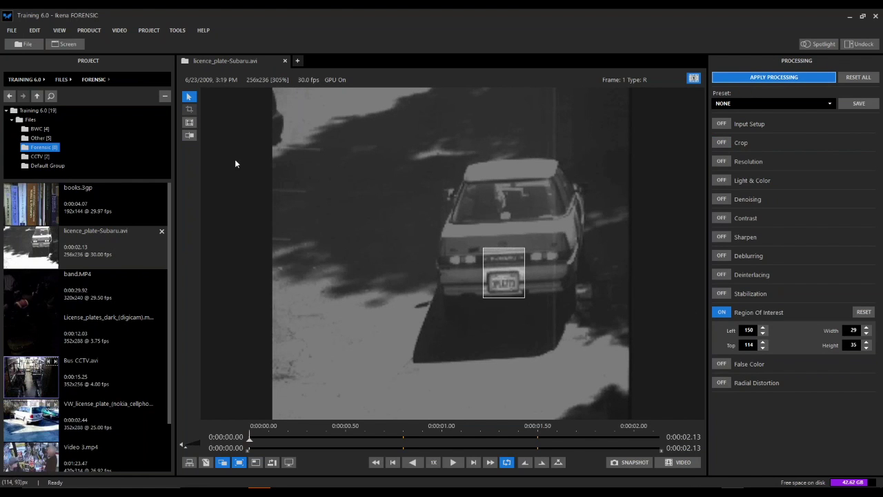
Step: Move the region of interest off the licence plate to the shaded road beside the car, at about Left 96, Top 75
click(190, 123)
mouse_move(511, 258)
mouse_down()
mouse_move(466, 215)
mouse_move(482, 208)
mouse_move(512, 258)
mouse_up()
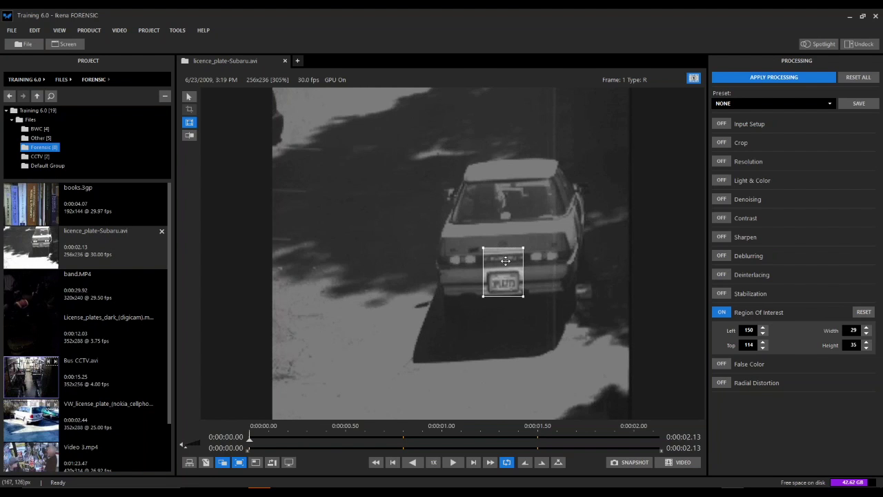
drag(506, 260, 426, 203)
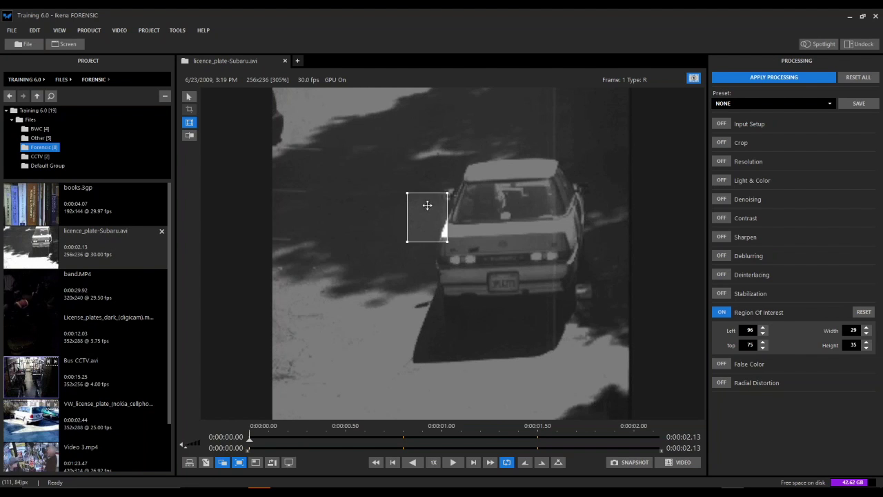
Step: Toggle Region Of Interest off and on to restore its default area, and redraw it around the licence plate at about 29 × 33
click(721, 311)
click(721, 314)
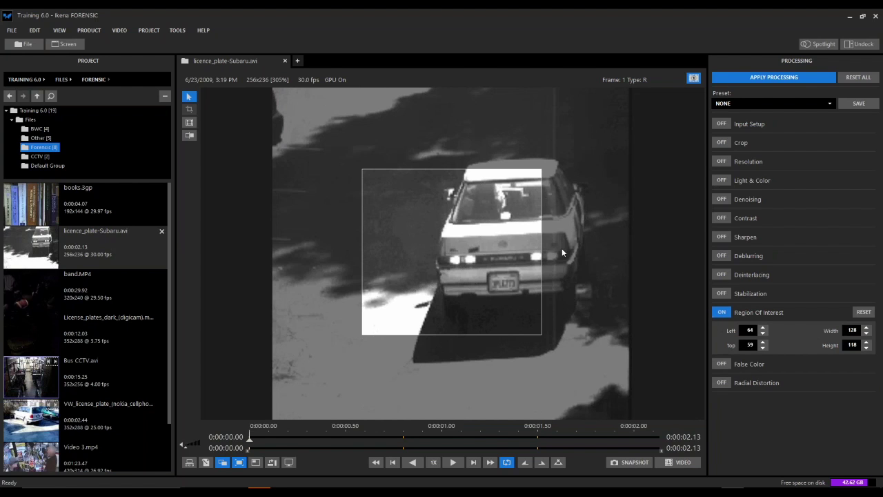
click(189, 122)
mouse_move(317, 193)
mouse_down()
mouse_move(355, 248)
mouse_move(514, 295)
mouse_move(511, 277)
mouse_move(528, 298)
mouse_up()
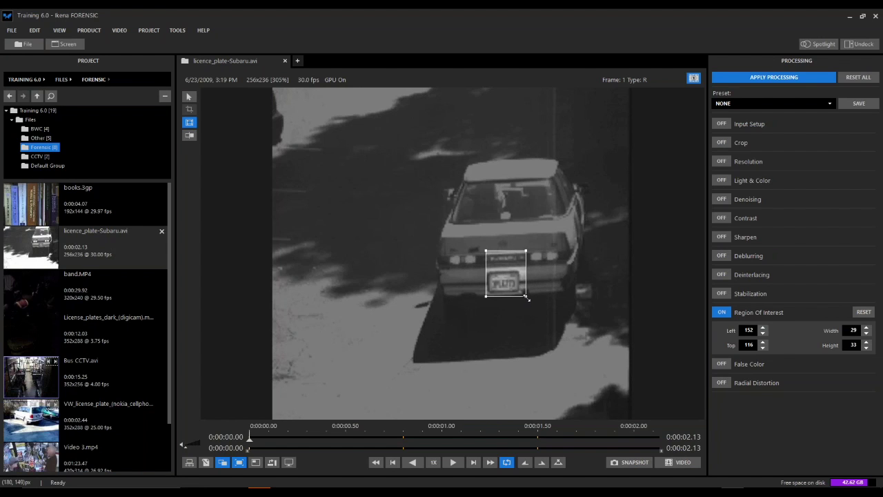
Step: Turn on Resolution with Fusion set to 10, and turn on Light & Color for the licence plate region
click(721, 163)
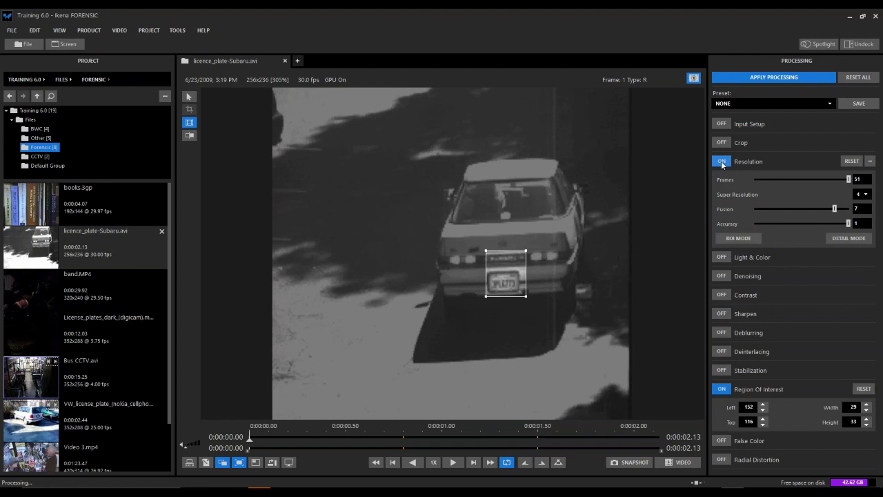
drag(835, 209, 859, 217)
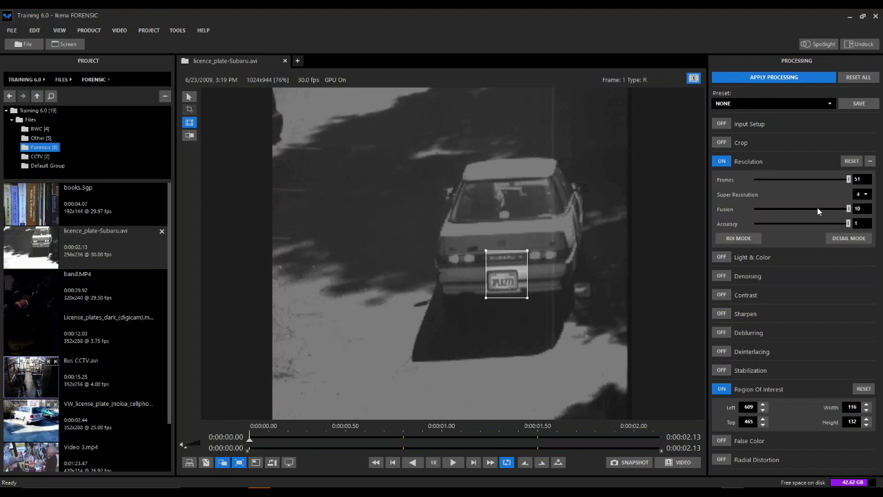
click(721, 257)
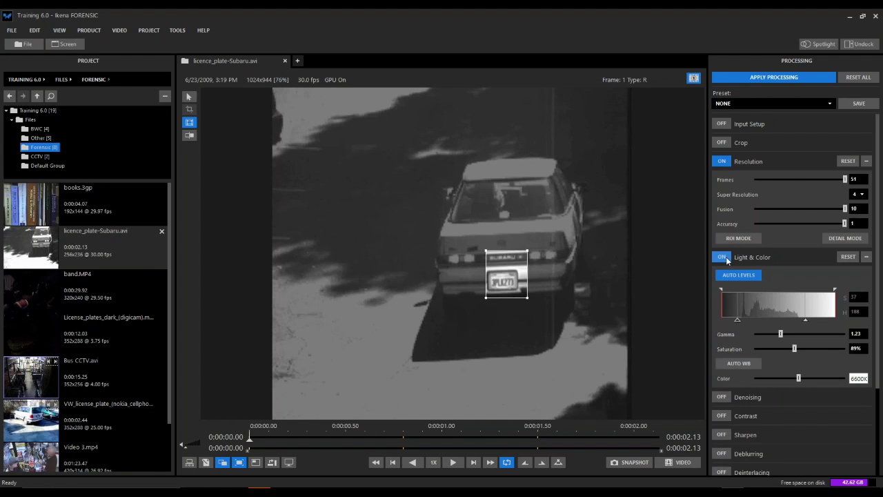
scroll(594, 273, up, 4)
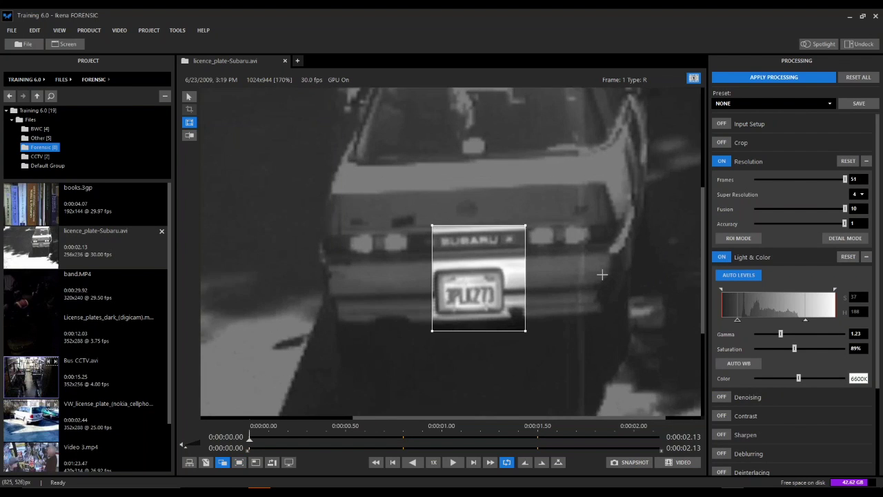
scroll(603, 274, up, 2)
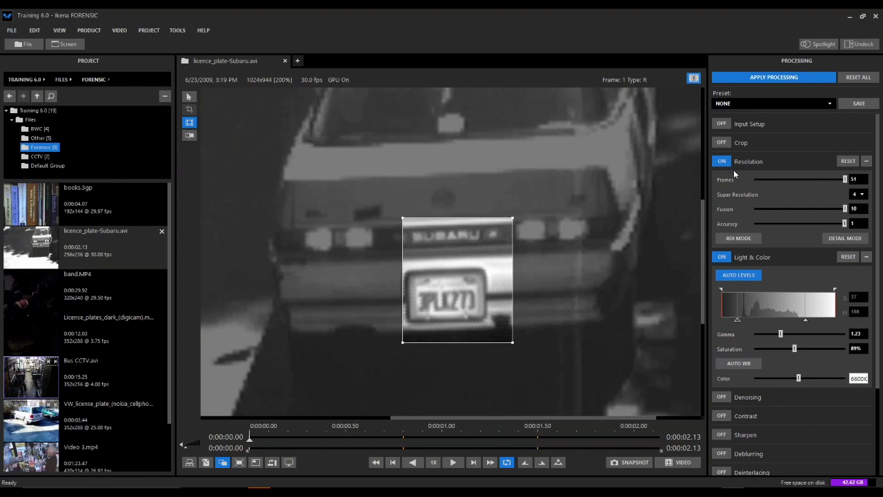
Step: Turn Light & Color and Resolution off and back on to compare the licence plate with and without them
click(721, 256)
click(721, 161)
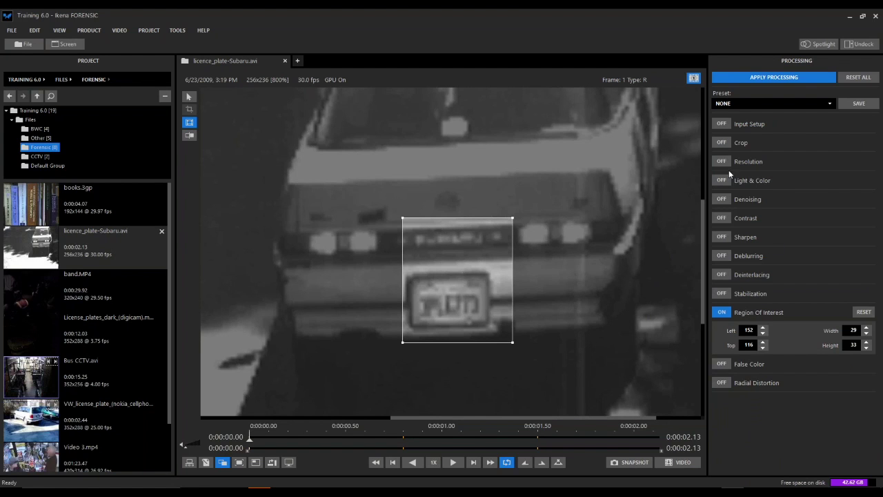
click(723, 163)
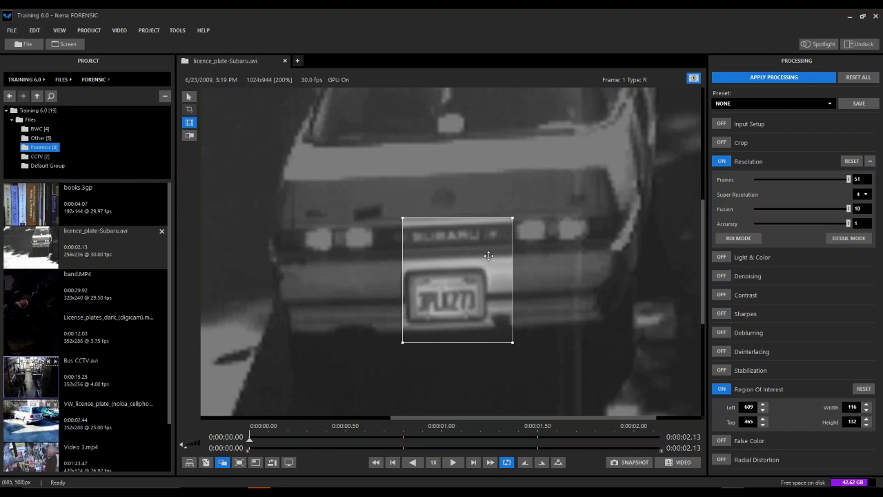
click(722, 258)
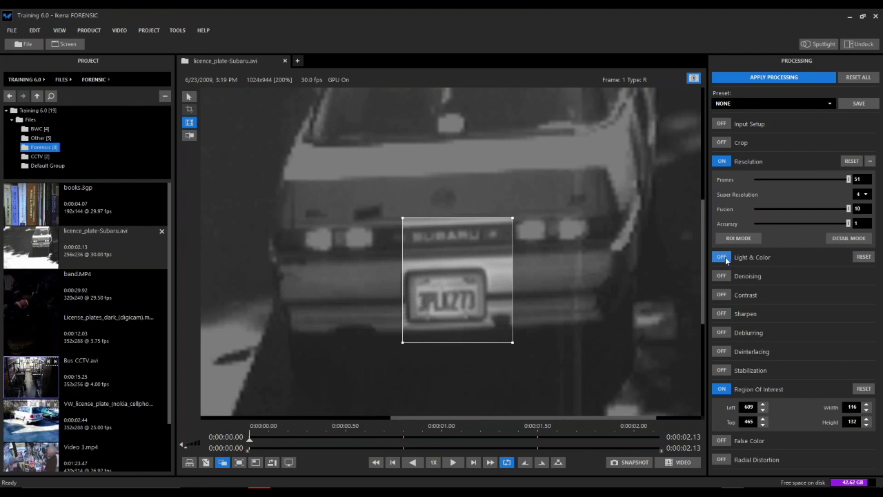
Step: Turn on Contrast, Sharpen and Deblurring, set the color temperature to 6300K, and enable Detail Mode for Resolution
click(721, 416)
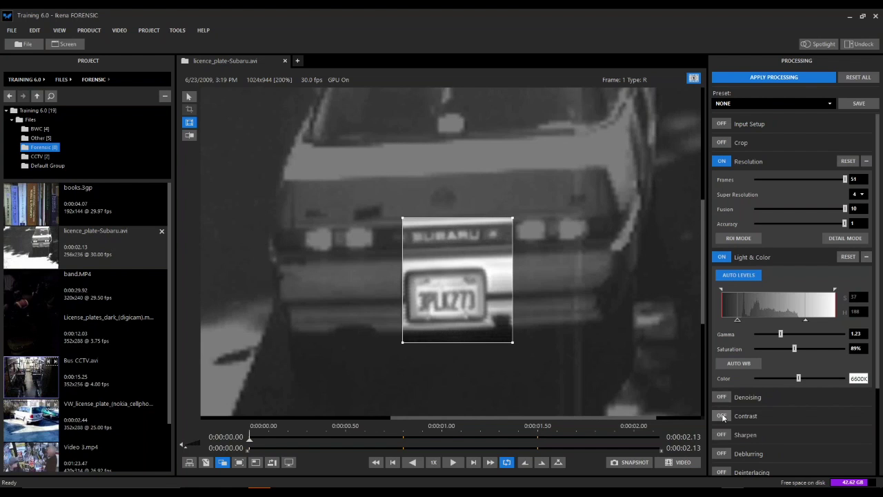
click(767, 377)
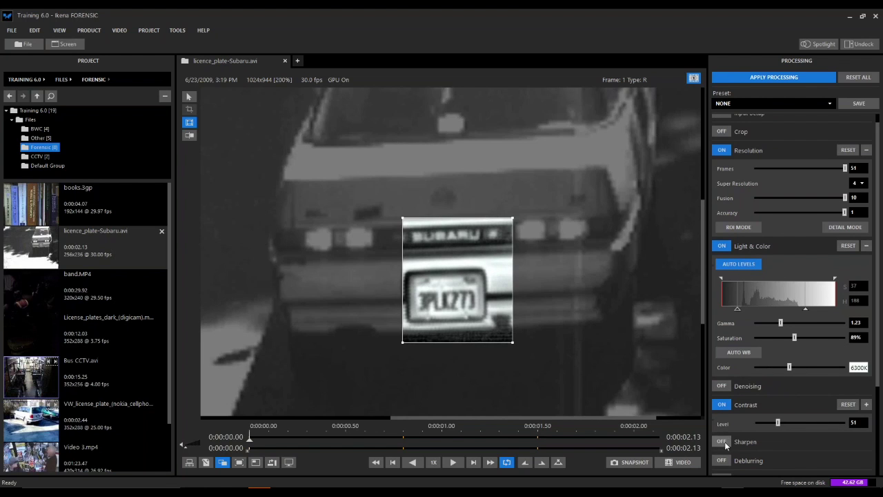
click(721, 443)
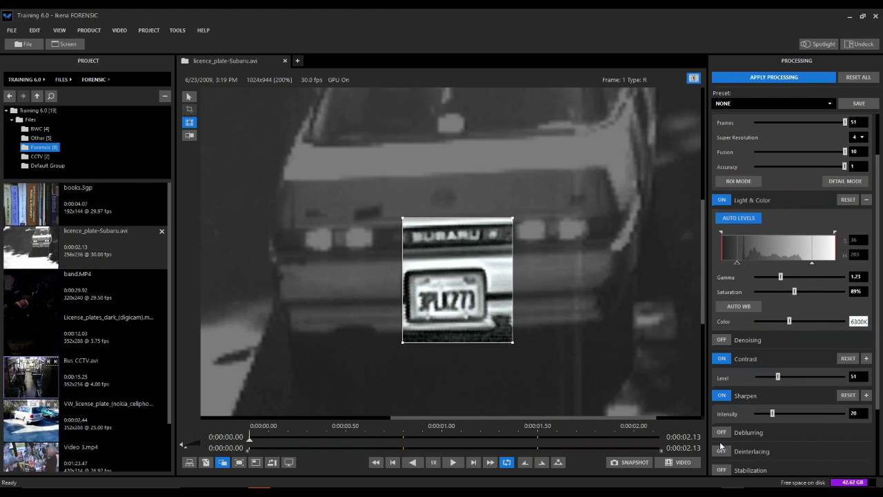
click(721, 433)
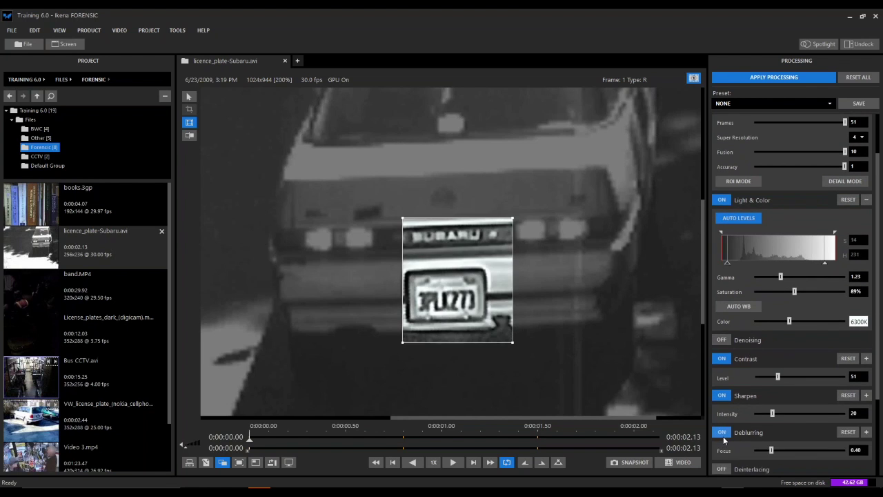
click(829, 181)
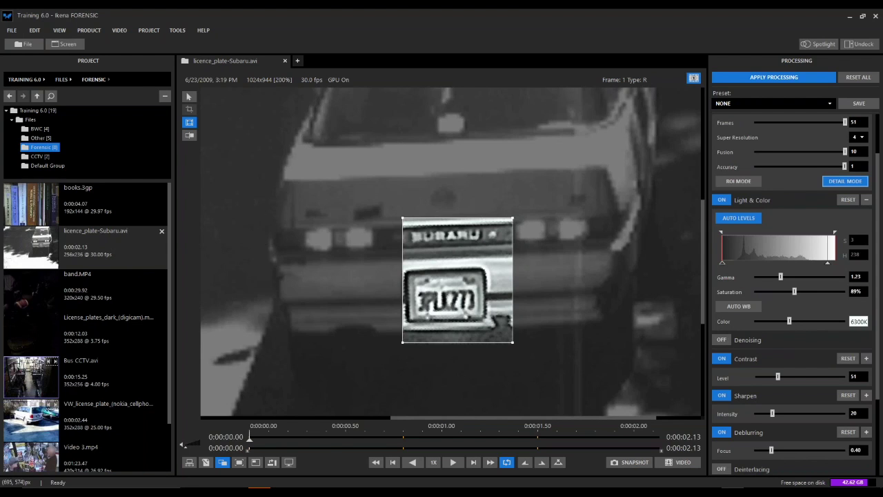
Step: Show the products of licence_plate-Subaru.avi and delete all five snapshots, keeping the source video and the video product
click(189, 463)
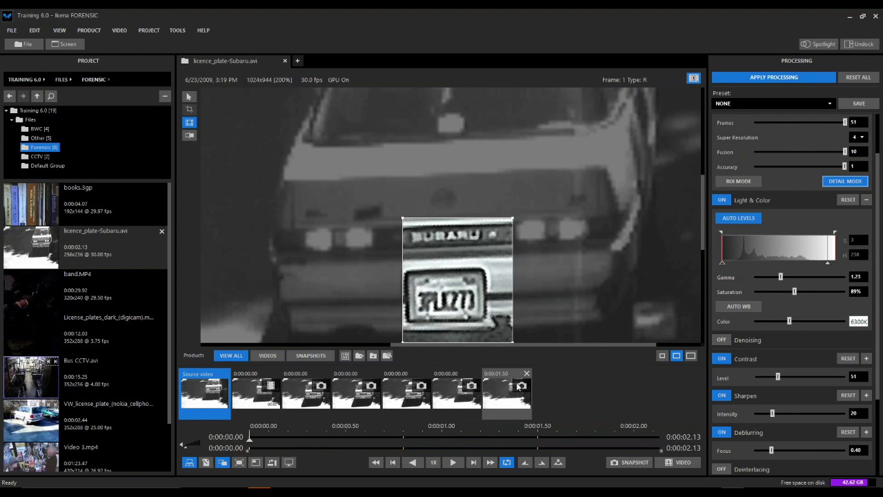
click(528, 373)
click(477, 374)
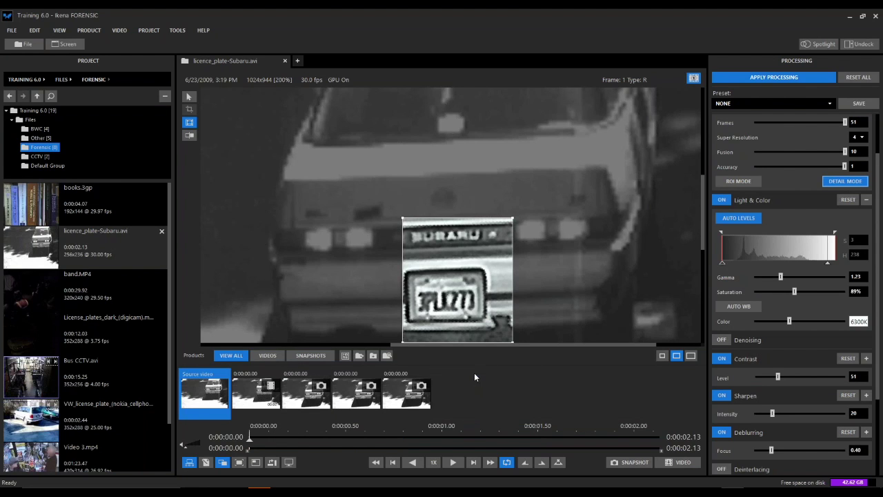
click(426, 373)
click(377, 373)
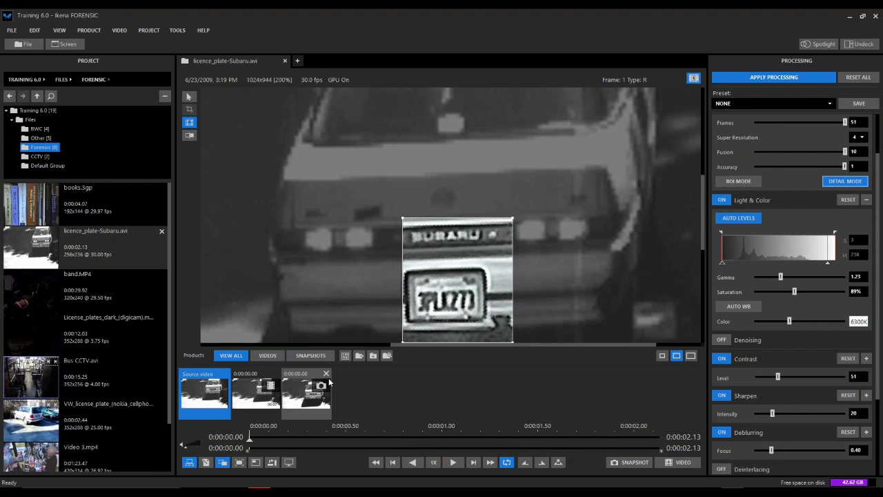
click(326, 374)
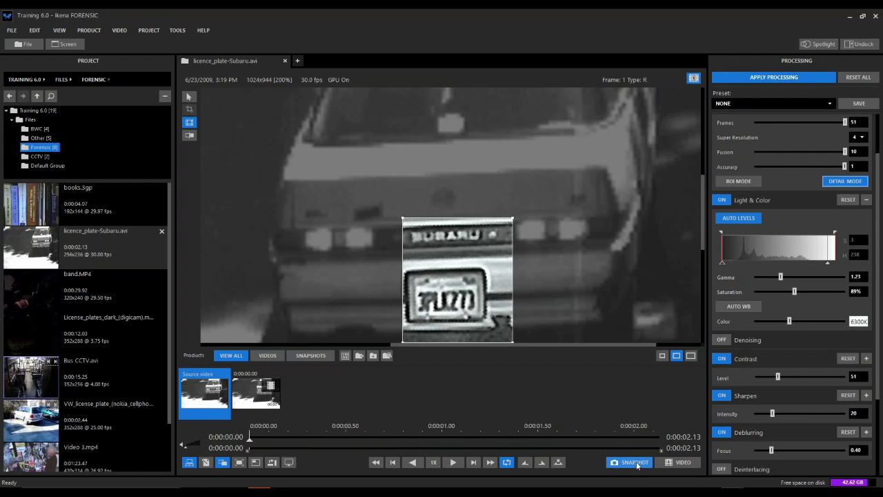
Step: Take snapshots of the first and last frames with the region over the plate, plus another of the last frame with Detail Mode off
click(614, 462)
drag(250, 437, 659, 439)
drag(478, 299, 472, 280)
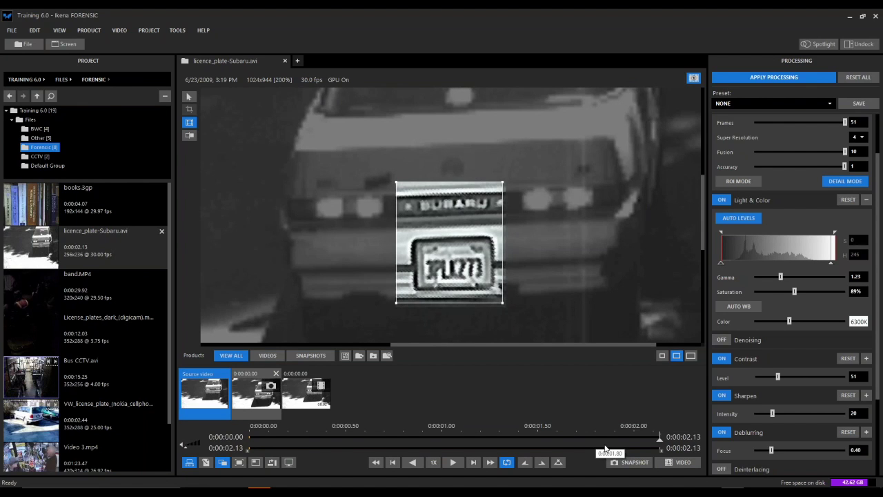
click(634, 463)
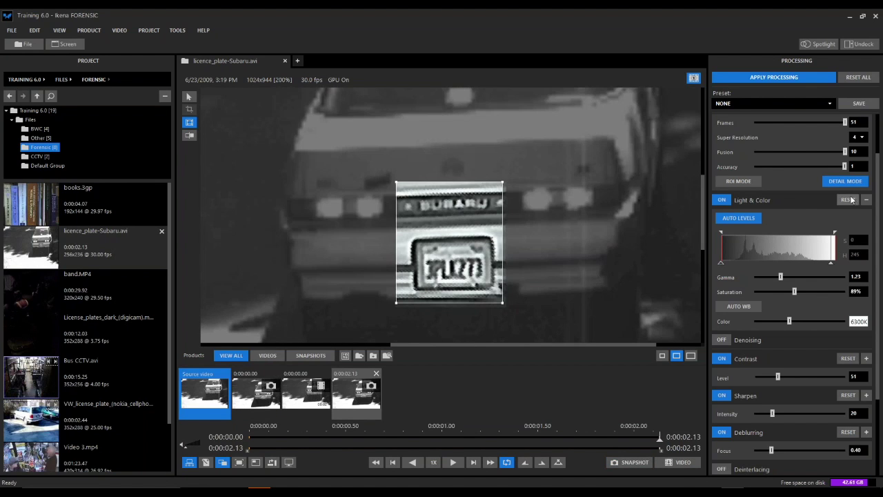
click(630, 462)
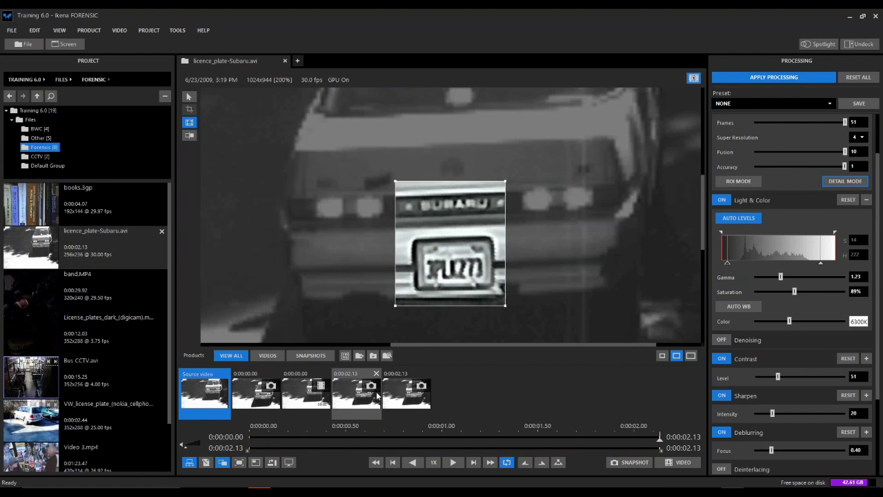
right_click(360, 383)
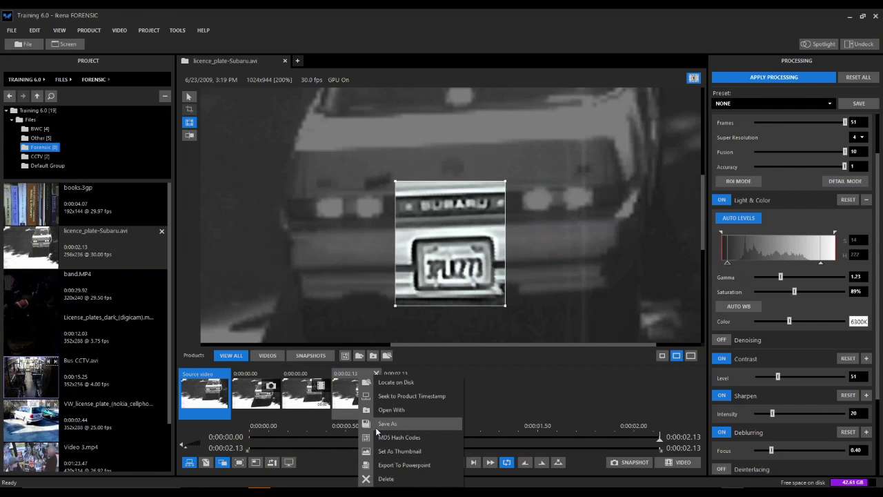
click(579, 347)
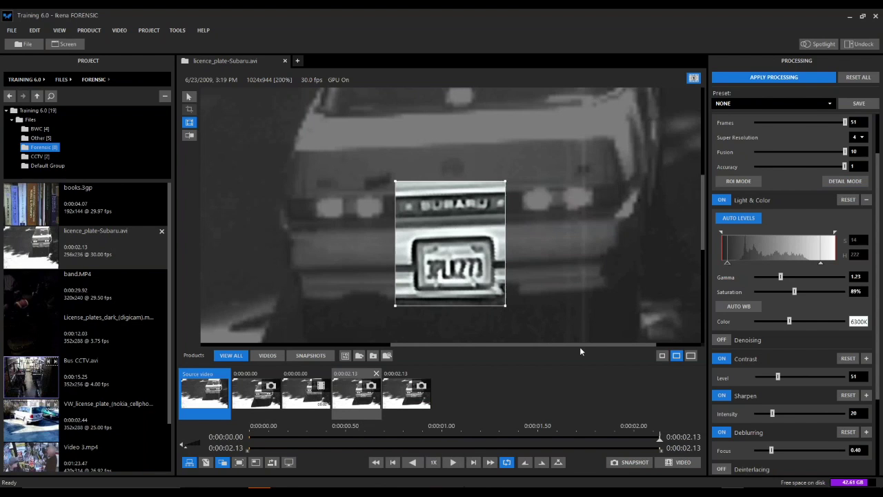
scroll(869, 149, up, 3)
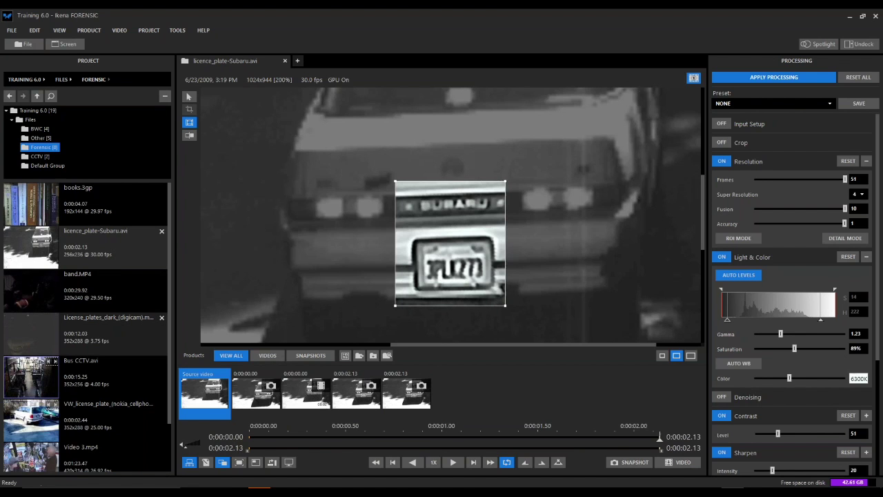
Step: Open the License_plates_dark_(digicam) video, go to 0:00:04.62 and turn on its processing
double_click(142, 336)
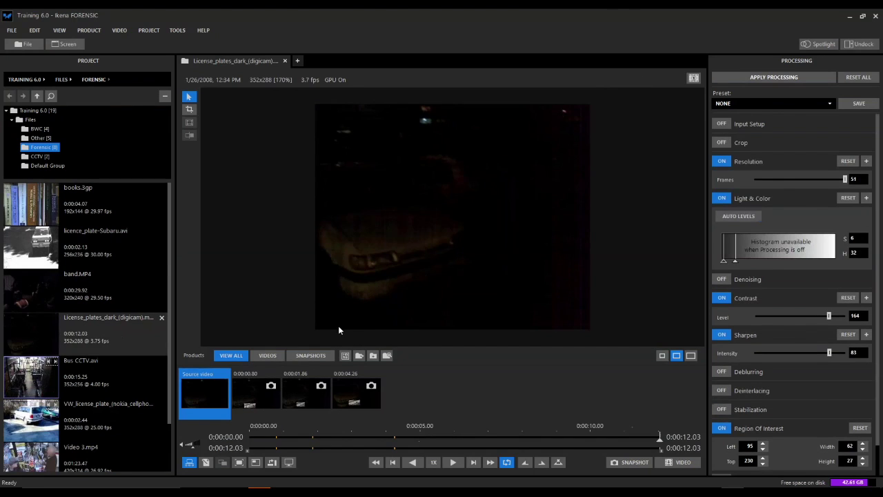
click(406, 438)
click(751, 79)
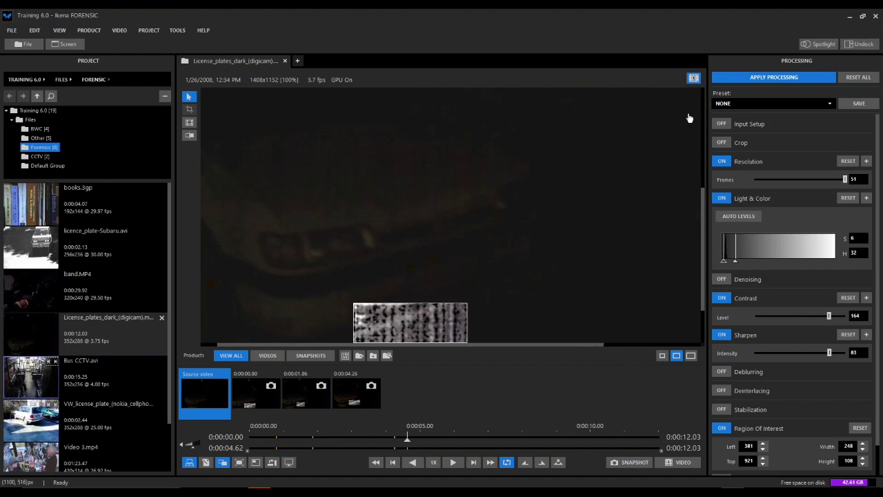
Step: Move the region of interest over the dark car's licence plate, at about Left 473 and Top 805
click(189, 122)
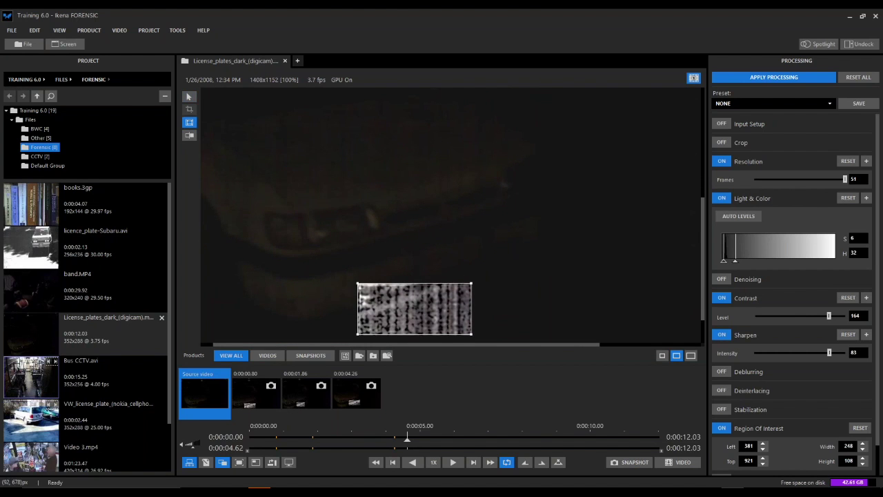
drag(403, 305, 458, 249)
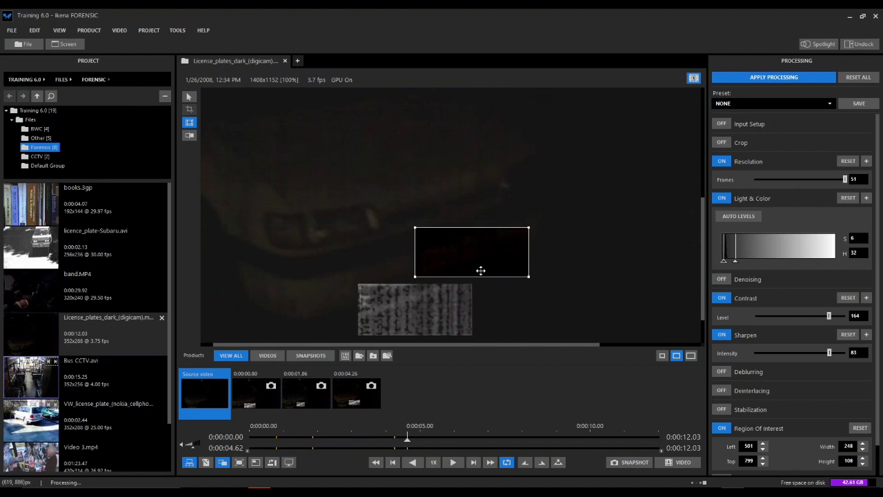
drag(501, 266, 490, 269)
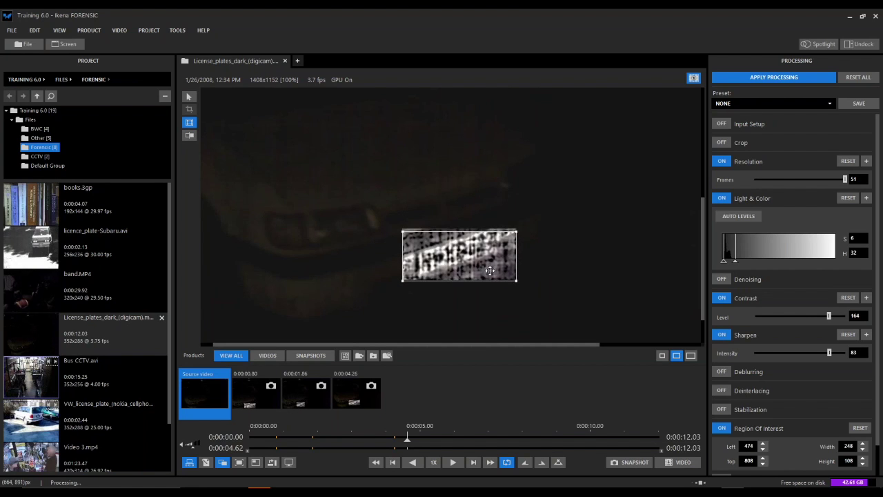
Step: Set Sharpen to Intensity 87 and Focus 2.00, and set the Contrast Sensitivity to 6
click(866, 335)
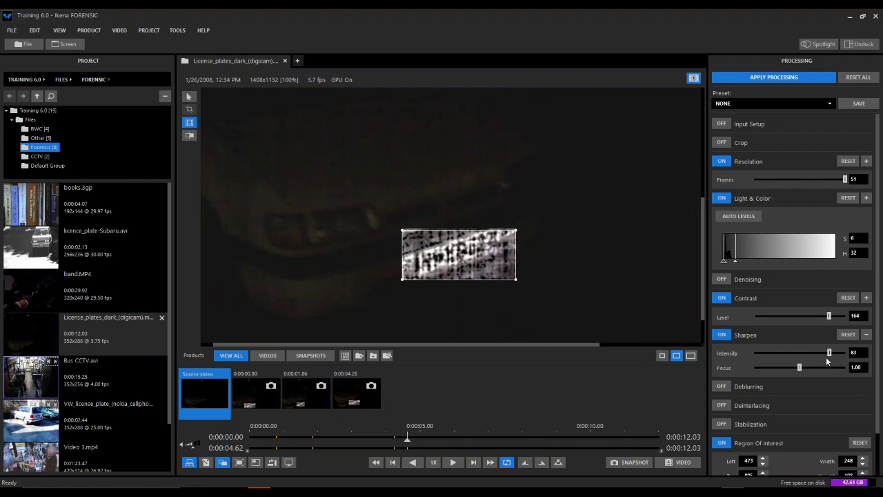
drag(800, 369, 833, 352)
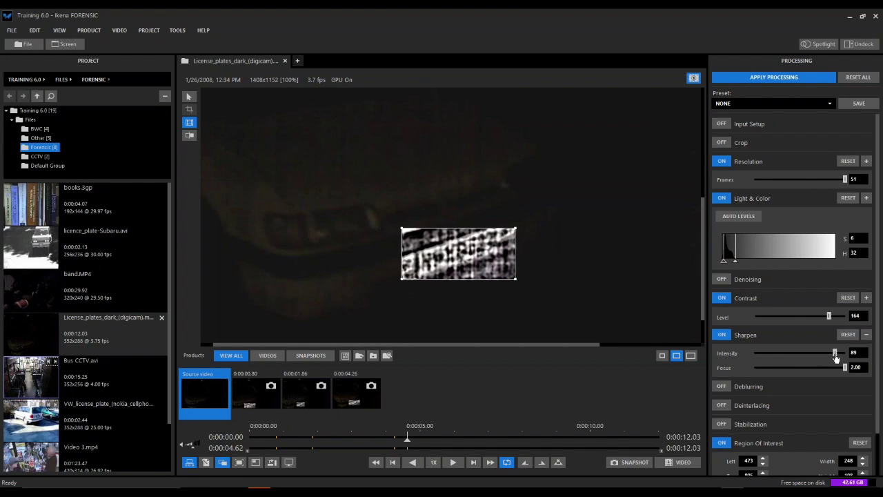
click(866, 299)
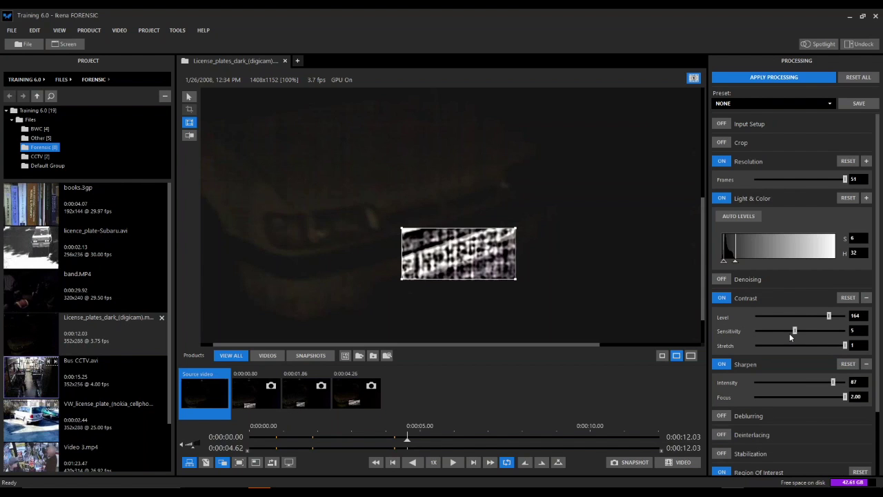
mouse_move(797, 332)
mouse_down()
mouse_move(817, 333)
mouse_move(808, 334)
mouse_up()
scroll(610, 265, up, 5)
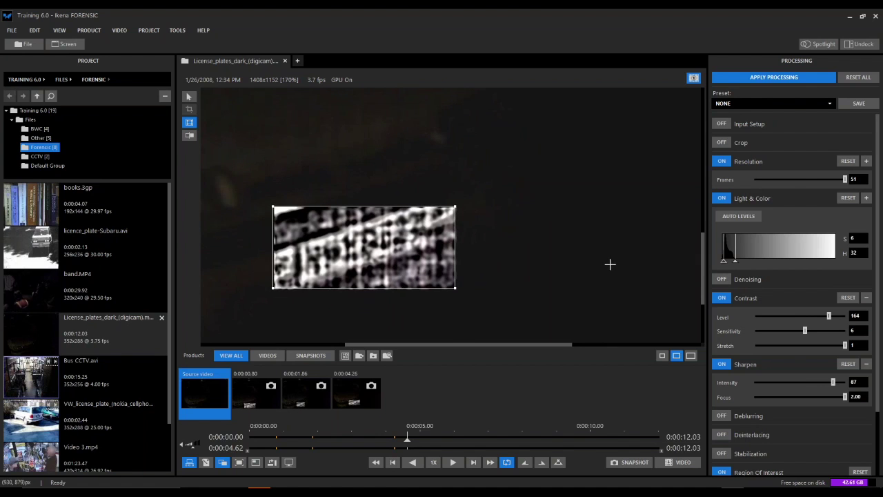
Step: Switch False Color on and off repeatedly to compare the plate with and without inverted tones, leaving it off
scroll(773, 421, down, 3)
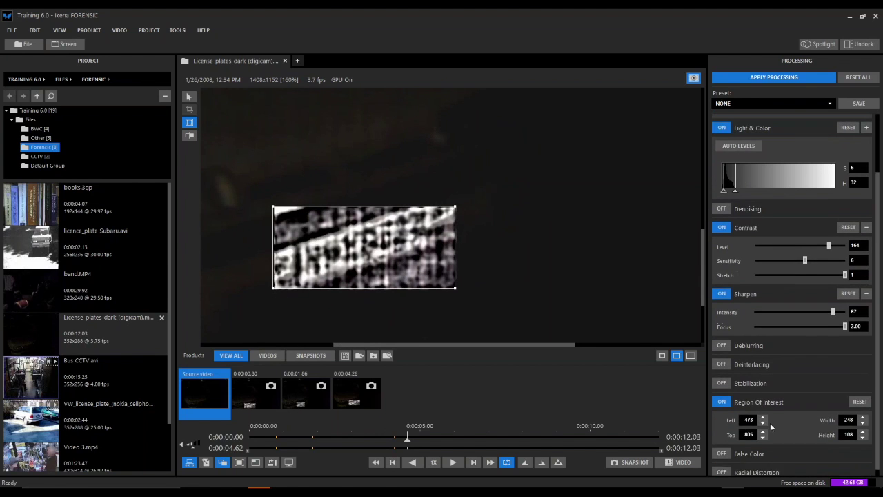
click(724, 448)
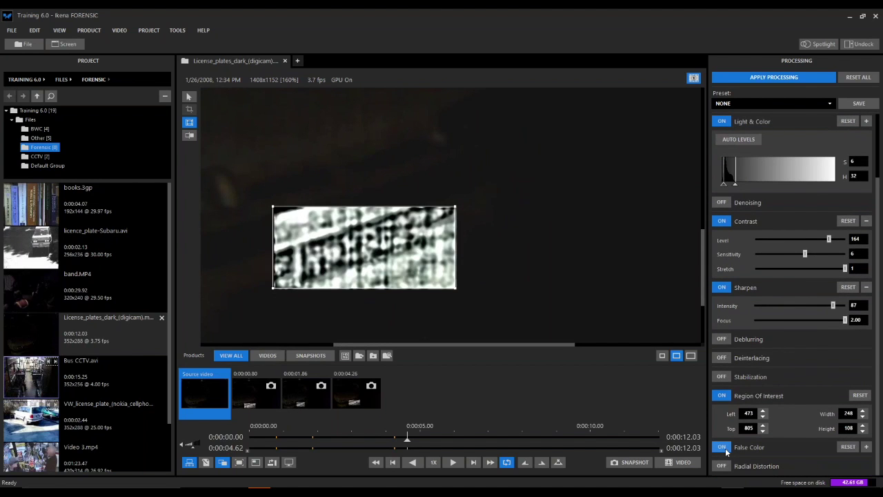
click(724, 449)
click(724, 449)
click(723, 447)
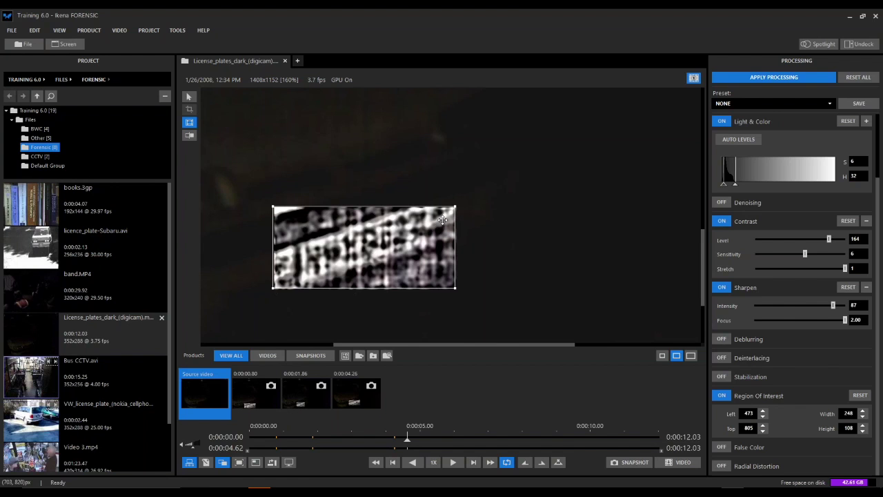
Step: Reposition the region of interest over the dark licence plate, at about Left 493 and Top 789
drag(400, 243, 426, 258)
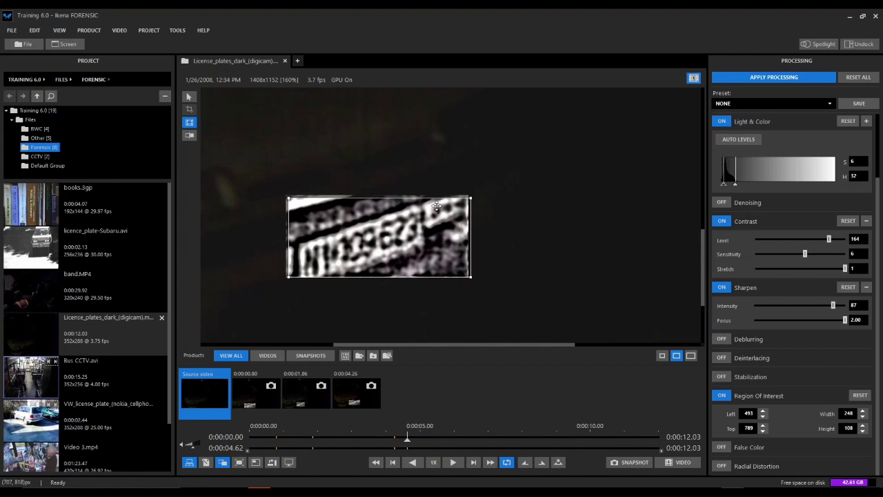
click(239, 462)
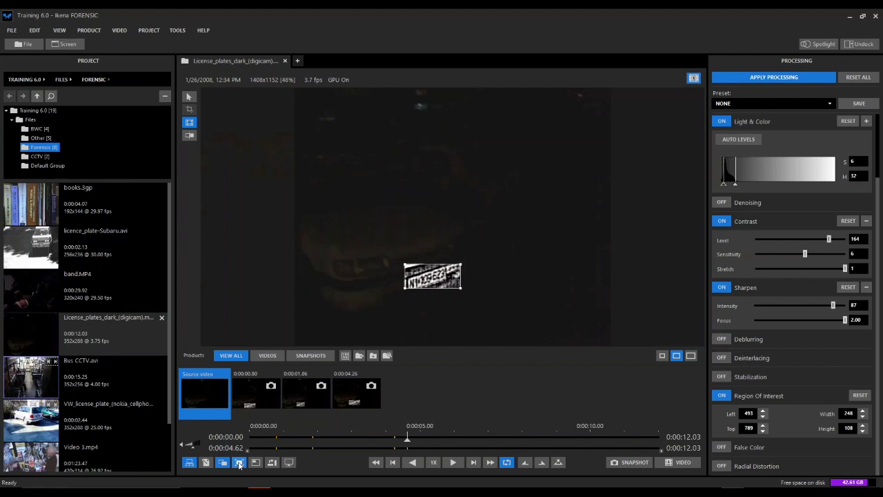
scroll(568, 261, up, 3)
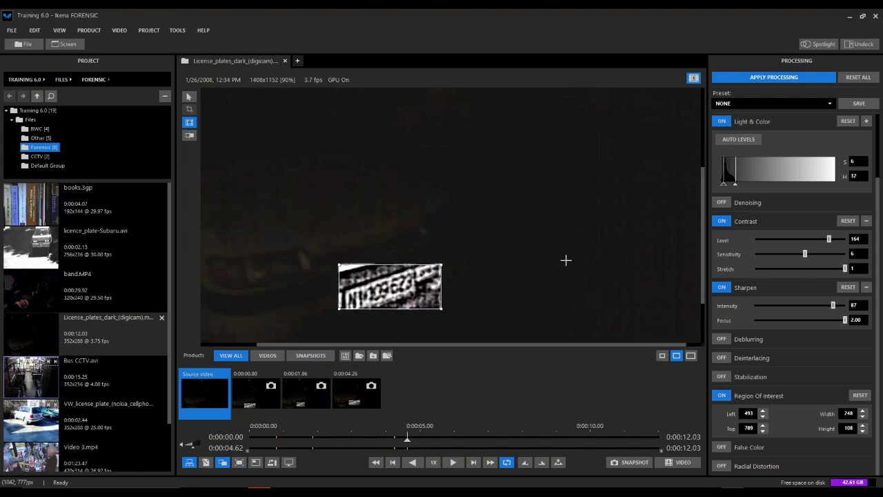
scroll(695, 247, down, 1)
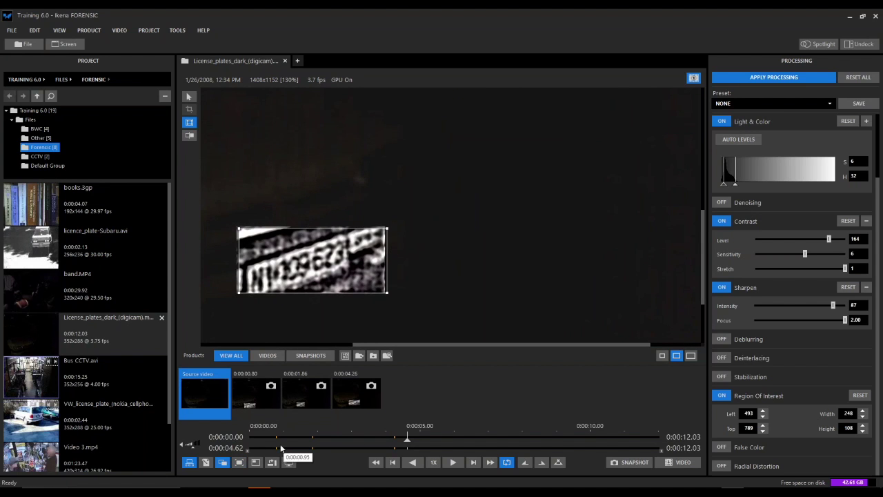
Step: Toggle the processed preview to compare the plate region with the original, and take a snapshot of the enhanced plate
click(222, 463)
click(222, 463)
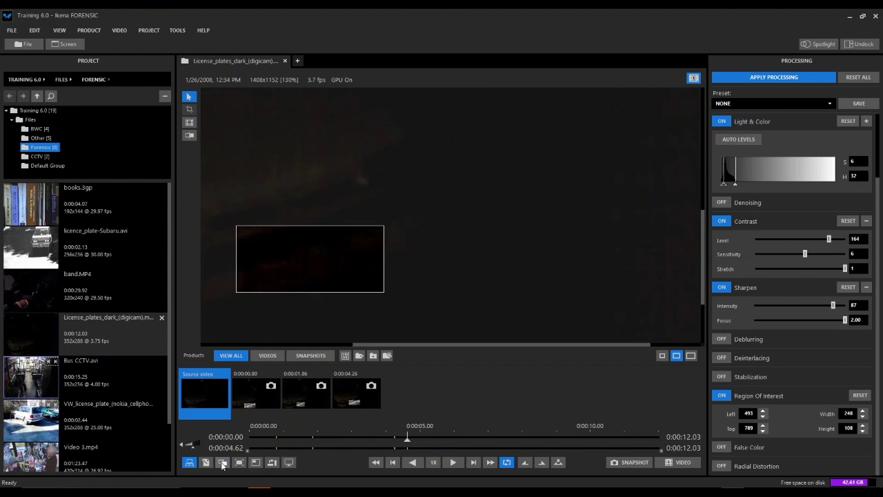
click(222, 463)
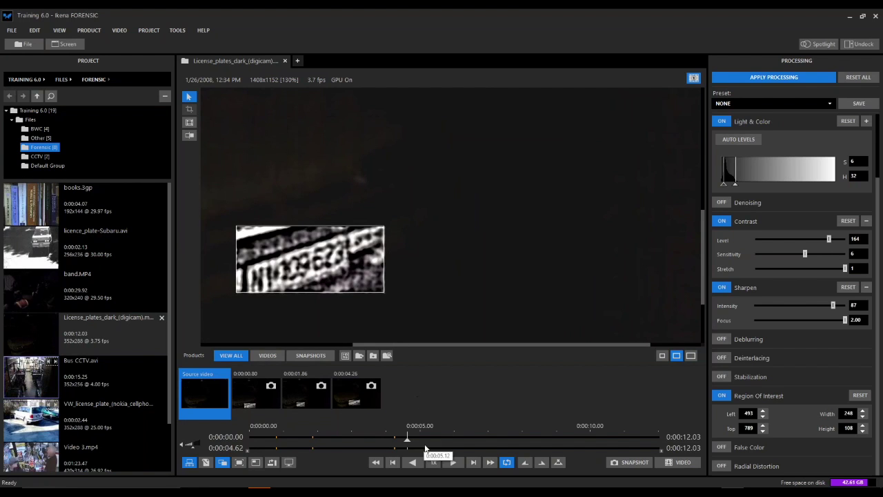
click(633, 463)
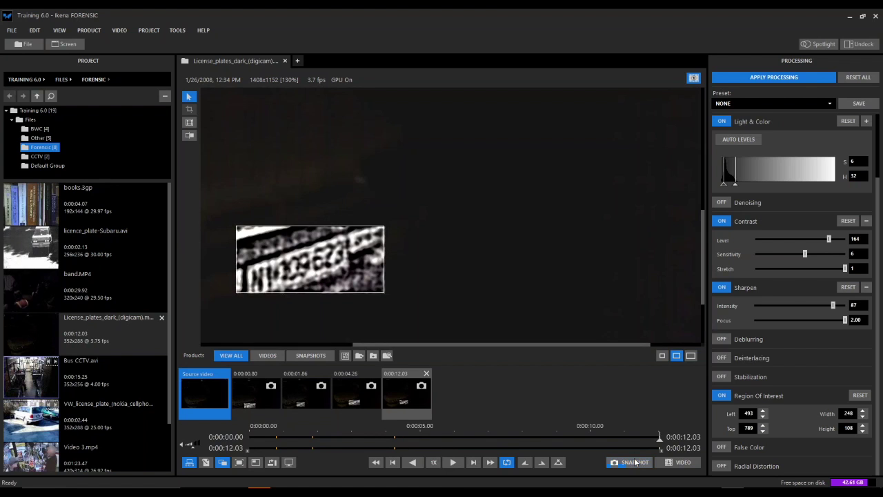
Step: Open licence_plate-Subaru.avi and generate its RTF report, replacing the existing Test.rtf in the Test folder
double_click(118, 197)
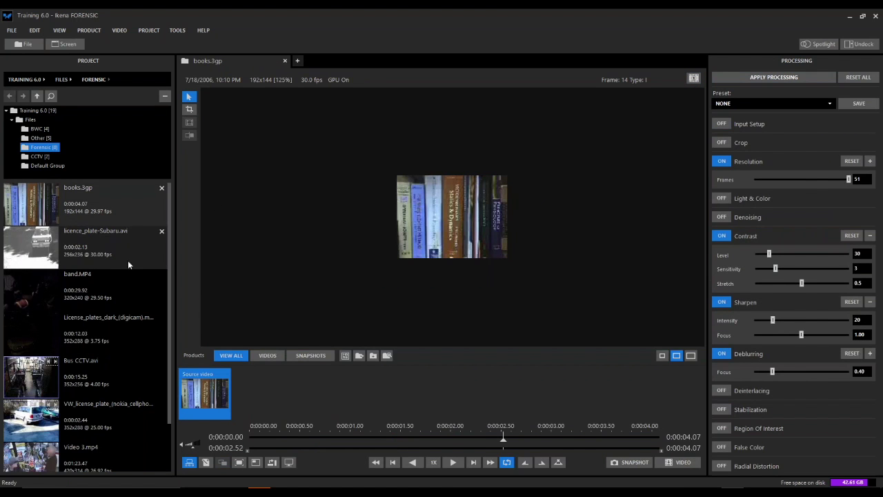
double_click(131, 257)
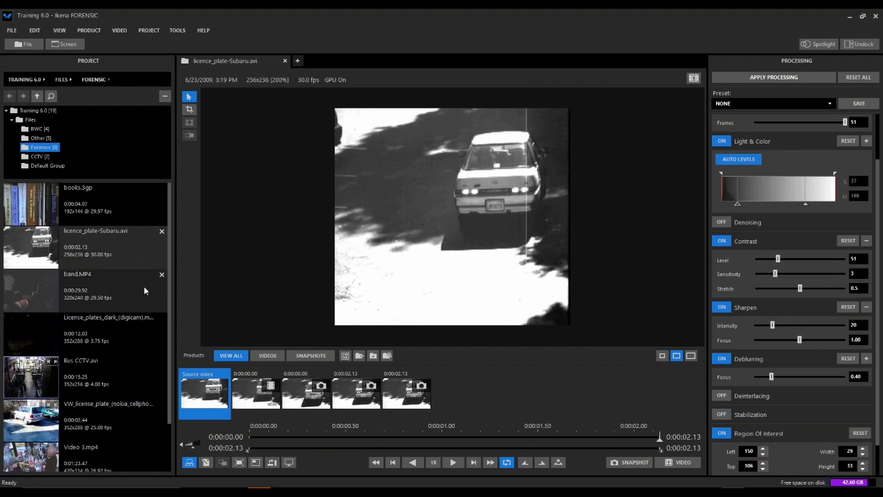
click(178, 30)
click(208, 44)
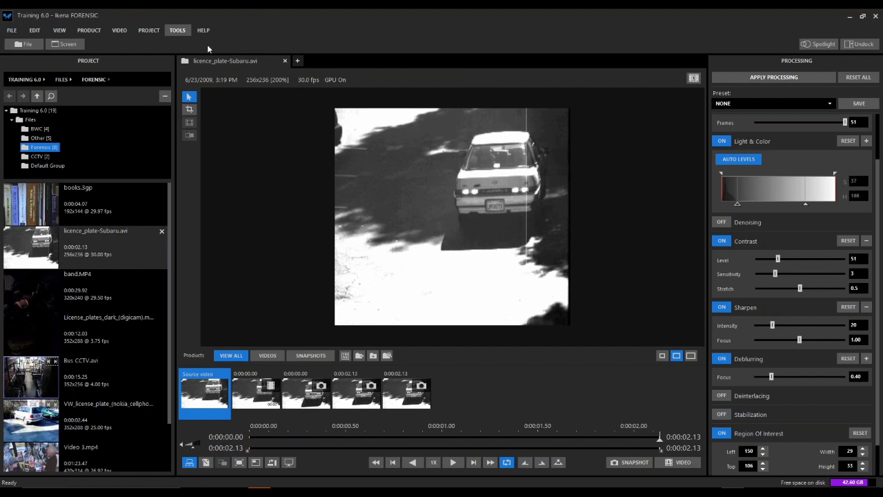
click(115, 87)
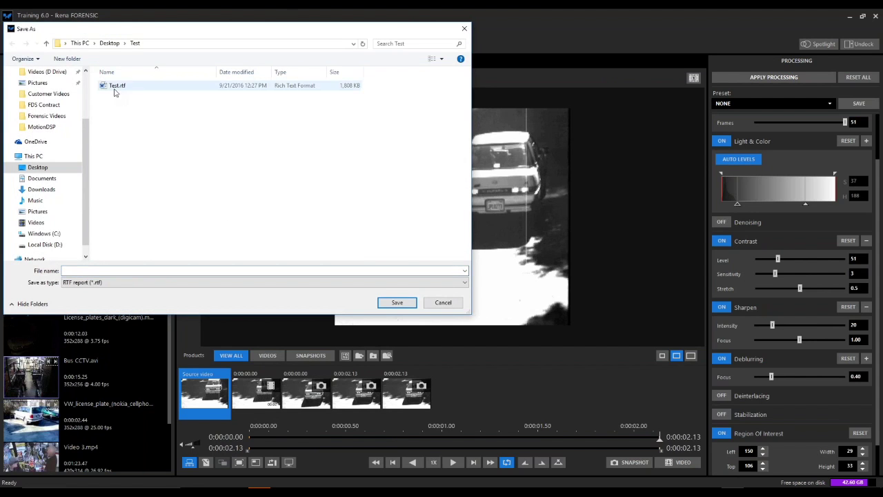
click(387, 303)
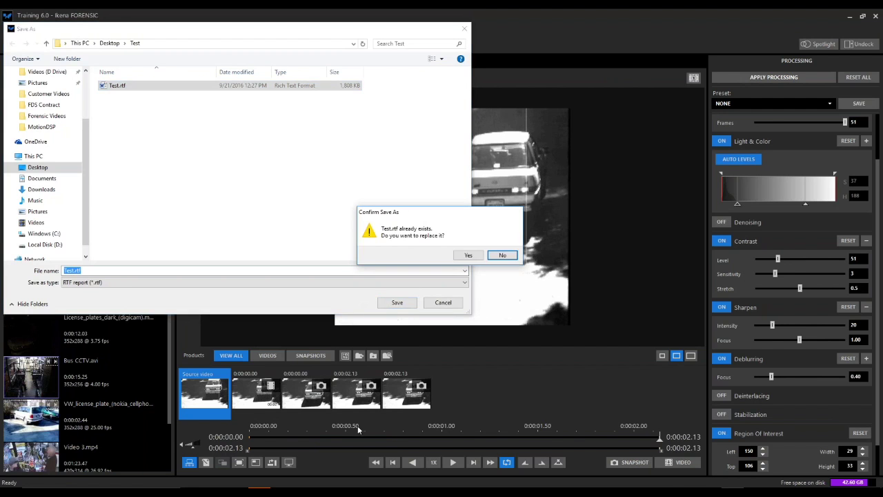
click(468, 255)
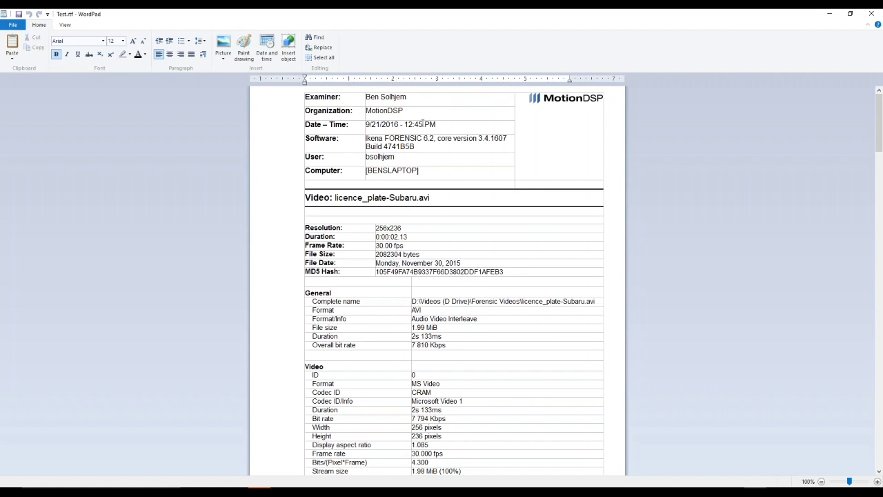
Step: Review the report's examiner details, date and time, and the source video metadata for licence_plate-Subaru.avi
click(367, 97)
drag(399, 101, 407, 109)
click(586, 169)
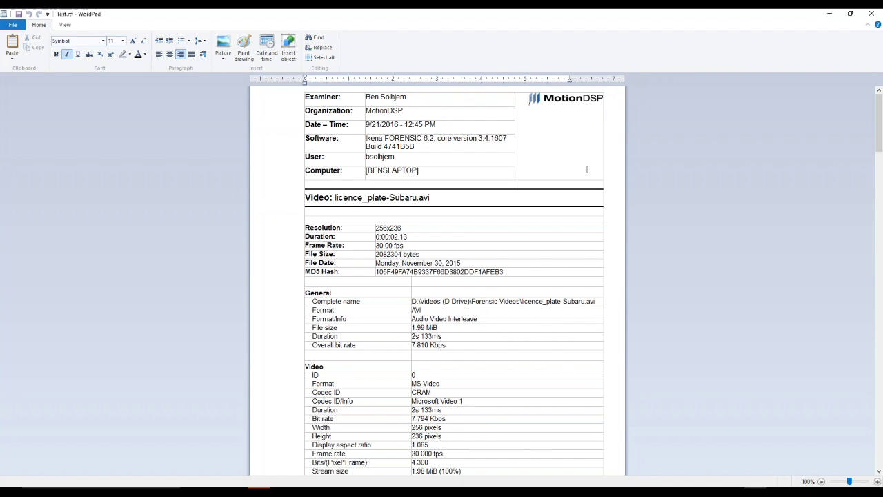
drag(459, 128, 367, 125)
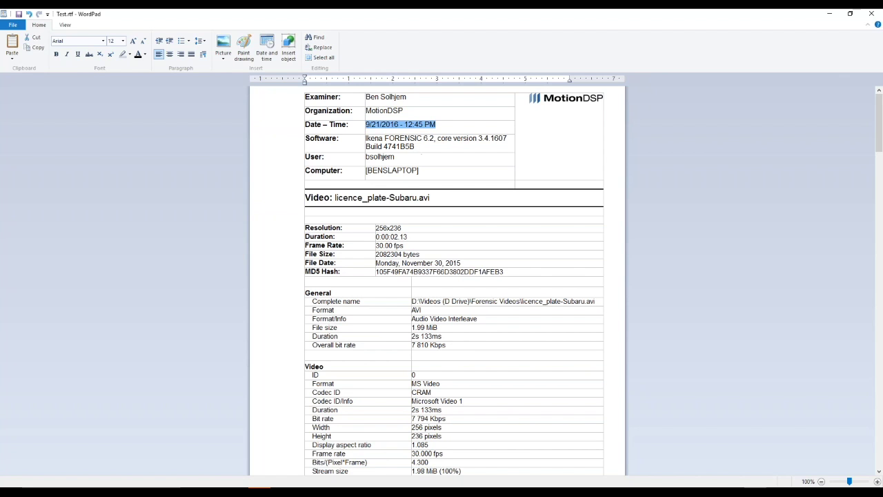
scroll(441, 187, down, 3)
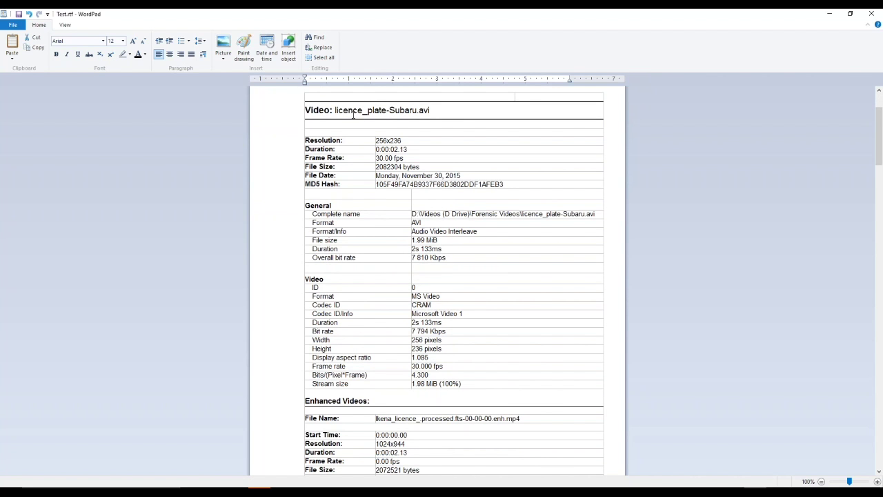
scroll(395, 140, down, 1)
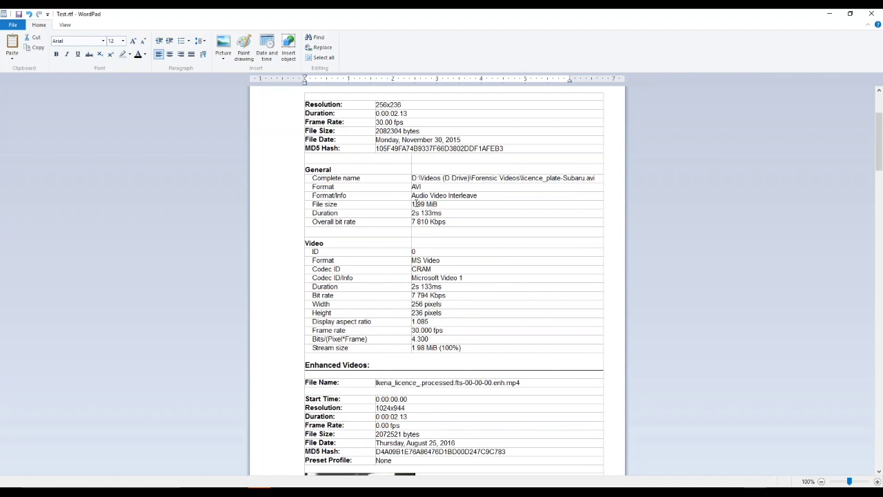
Step: Examine the Enhanced Videos section of the report, including its file details, MD5 hash, thumbnail and processing settings
scroll(415, 204, down, 4)
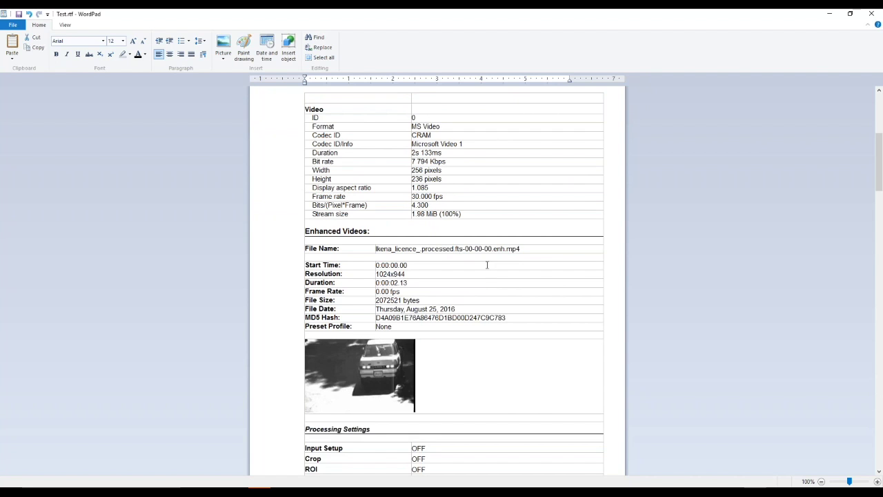
scroll(487, 265, down, 2)
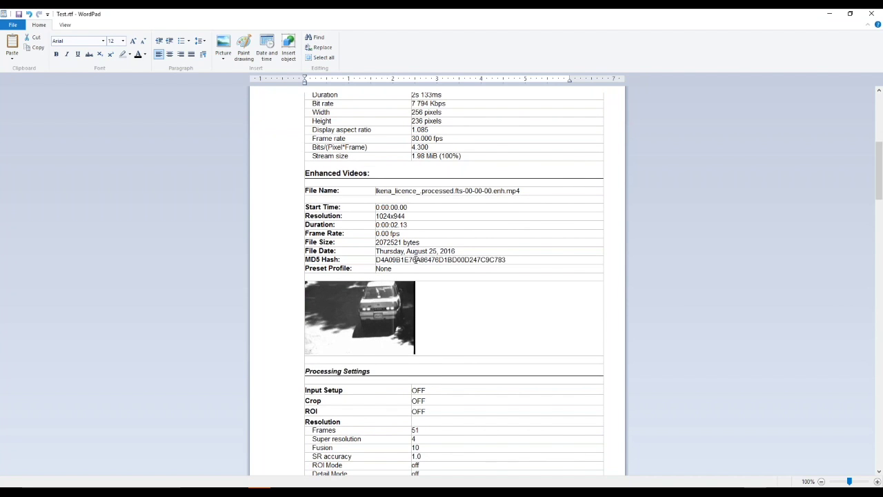
scroll(440, 260, down, 3)
scroll(437, 252, down, 4)
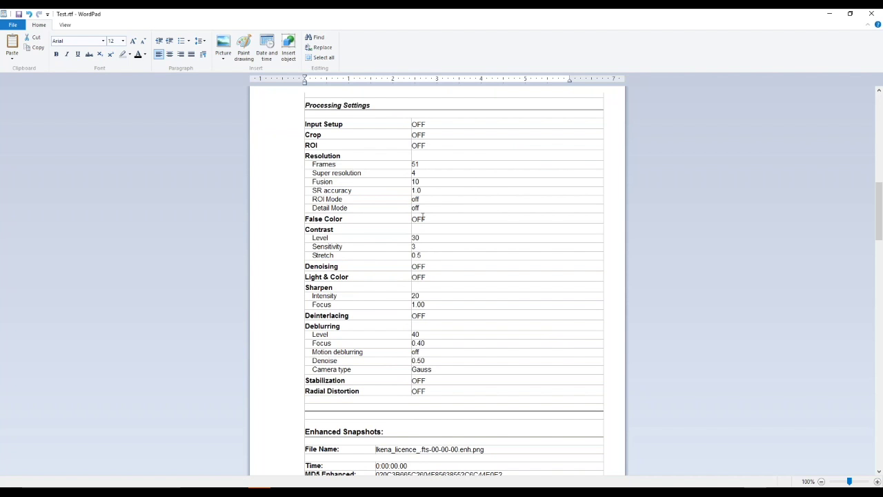
Step: Review the hashes, thumbnails and processing settings of the enhanced snapshots through the report's end, and close it without saving changes
scroll(422, 218, down, 7)
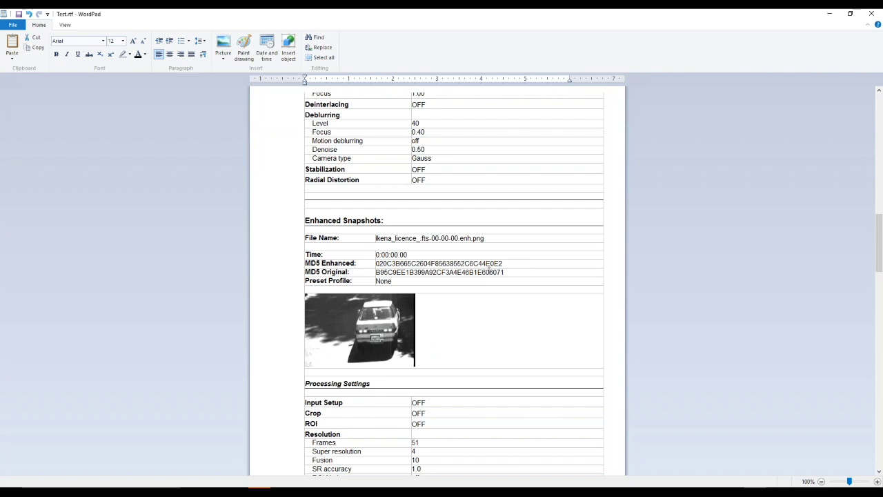
scroll(466, 272, down, 5)
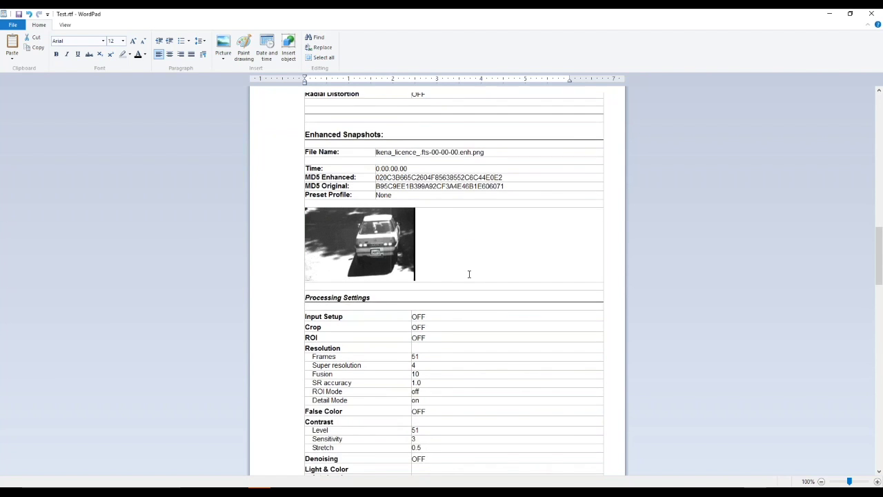
scroll(449, 250, down, 2)
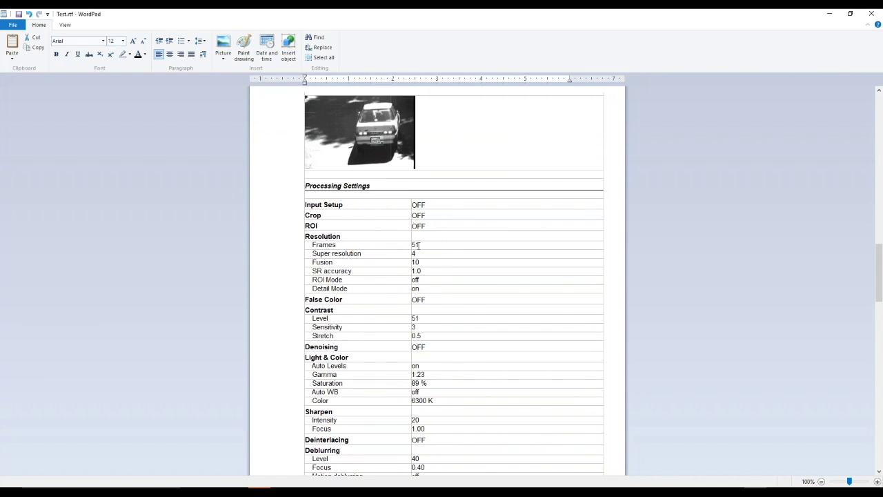
scroll(428, 215, down, 6)
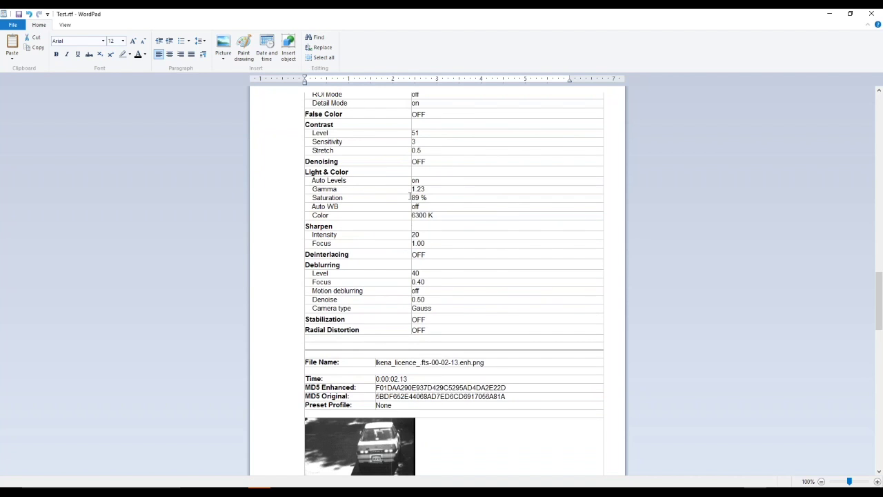
scroll(410, 196, up, 3)
scroll(418, 154, down, 7)
scroll(451, 245, down, 11)
scroll(414, 214, up, 4)
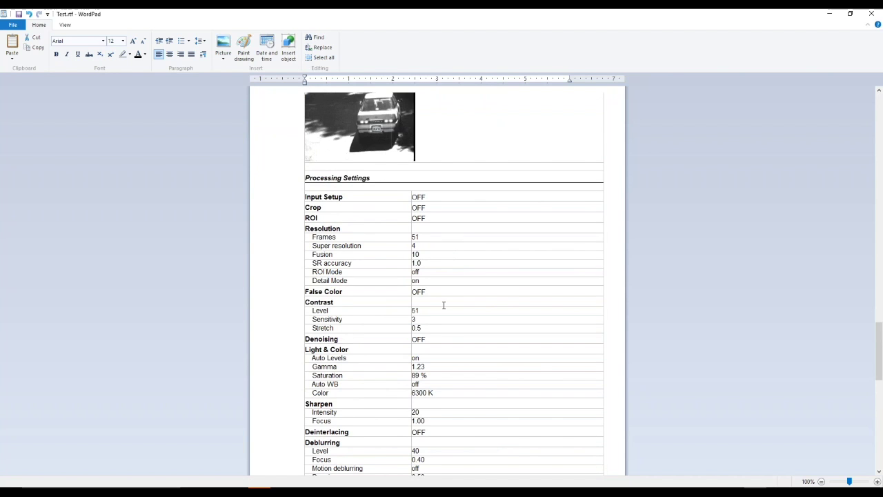
scroll(443, 305, down, 3)
scroll(423, 274, down, 5)
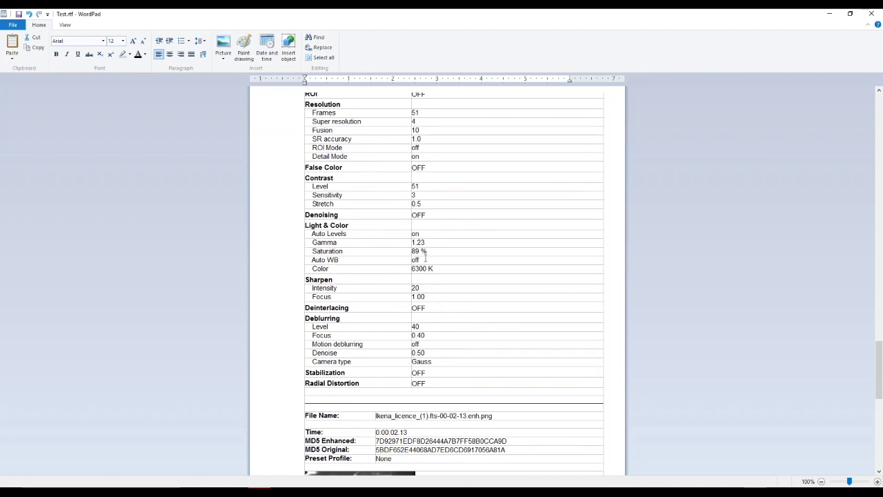
scroll(425, 259, down, 12)
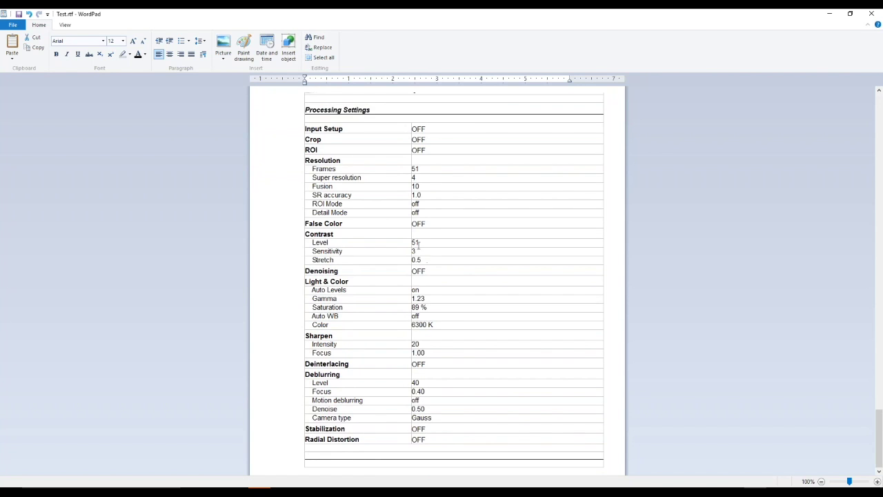
click(877, 16)
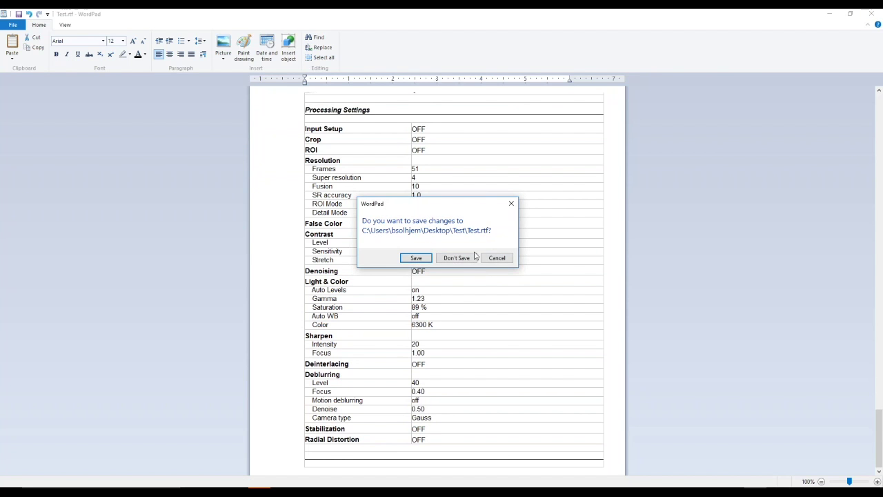
click(466, 262)
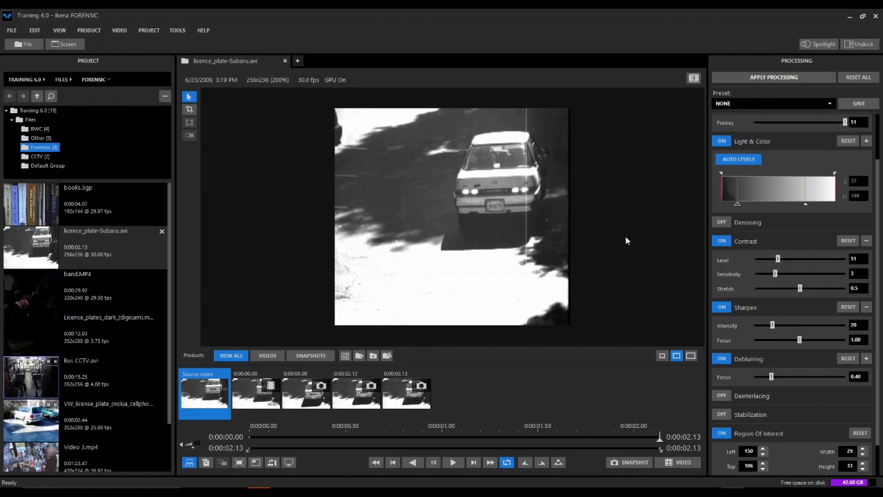